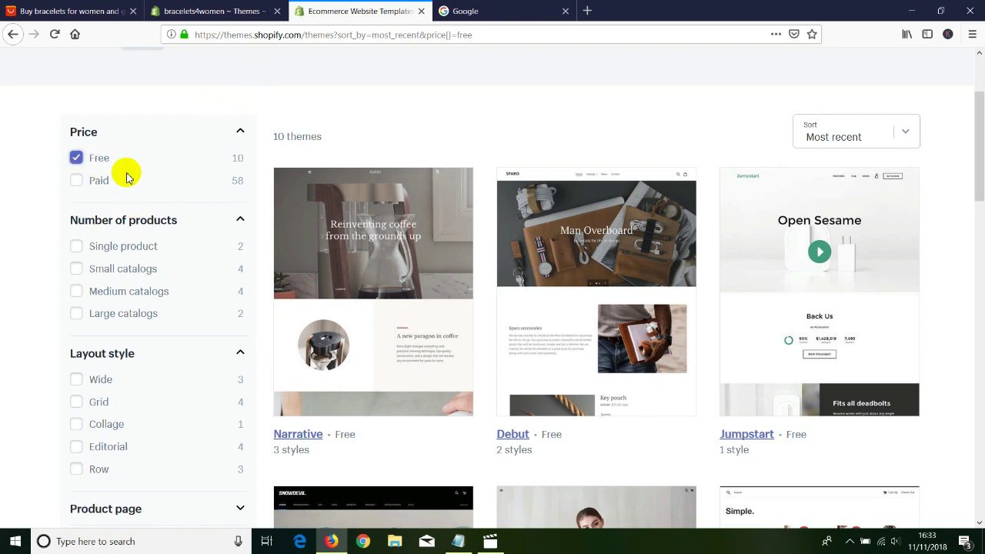
Scroll the free themes list and open the Simple theme's details page, Light style.
scroll(182, 215, up, 2)
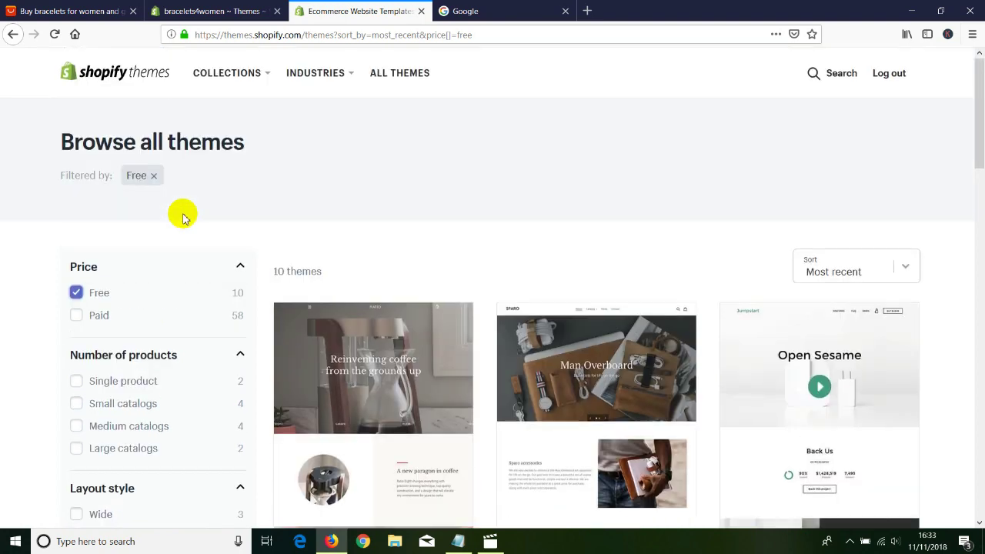
scroll(183, 216, down, 7)
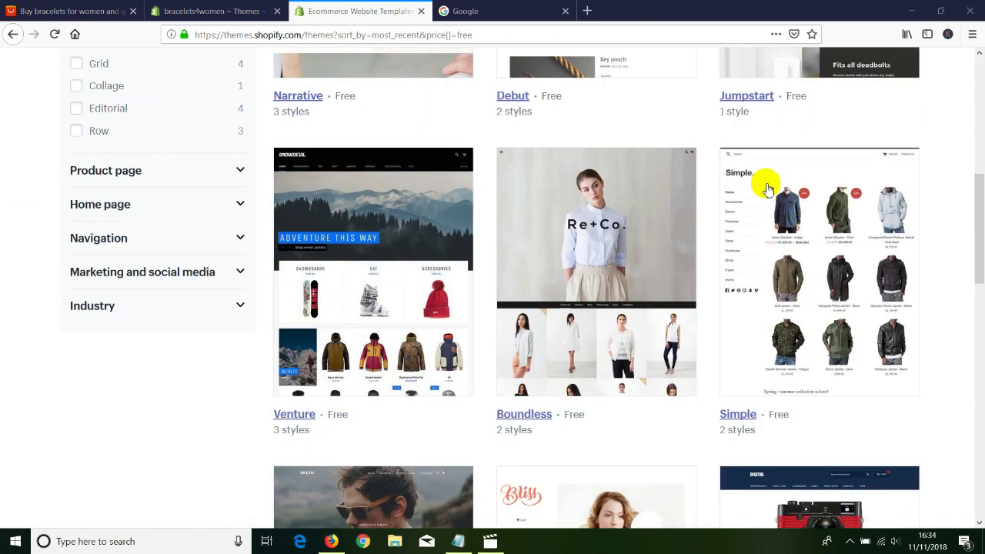
click(736, 416)
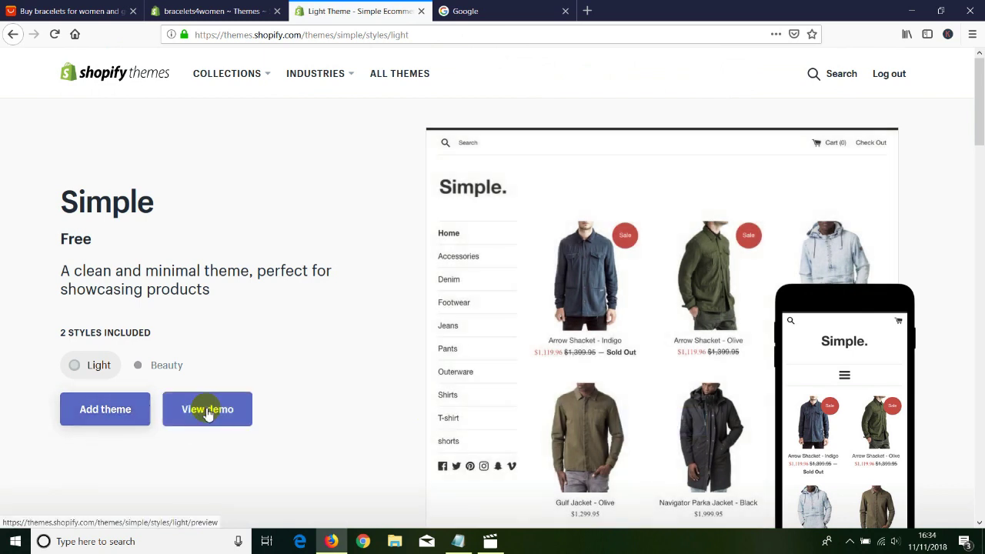
mouse_move(449, 325)
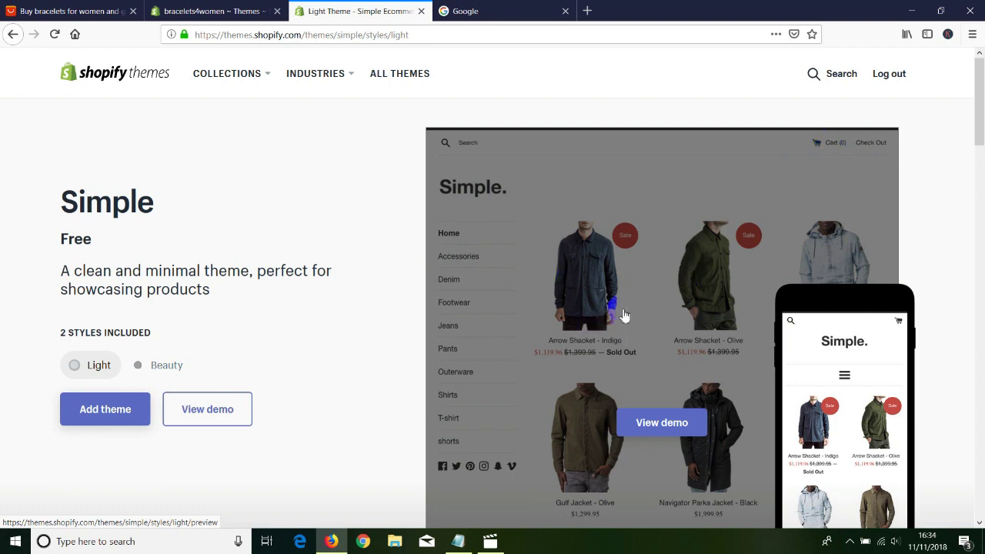
Add the Simple theme so it is listed under More themes, with Debut still current.
click(102, 413)
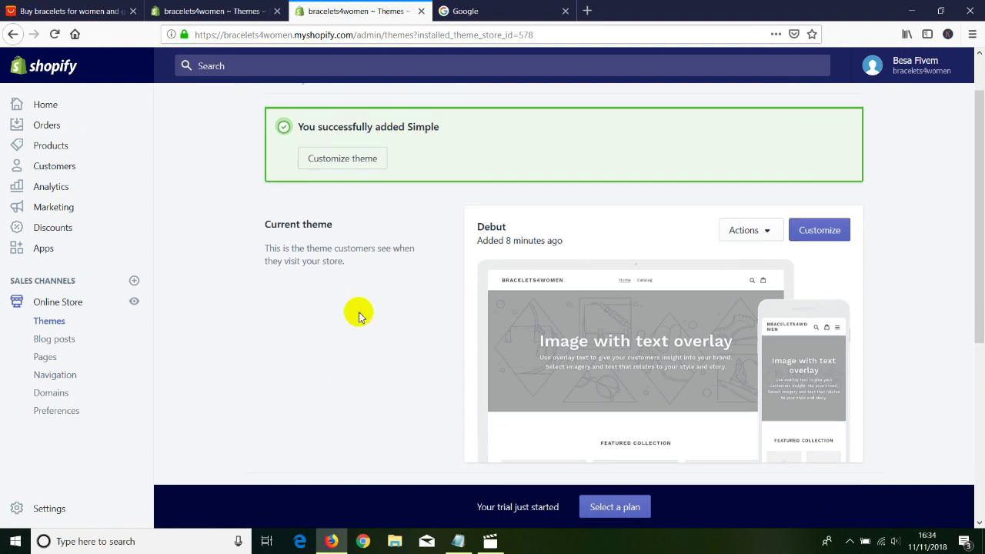
scroll(406, 194, up, 2)
drag(408, 184, 437, 183)
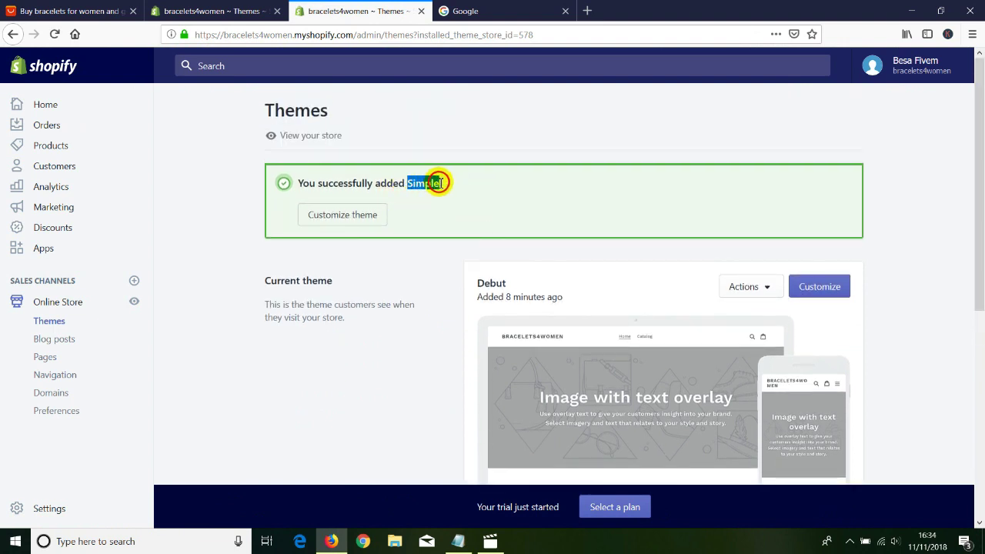
scroll(374, 297, down, 5)
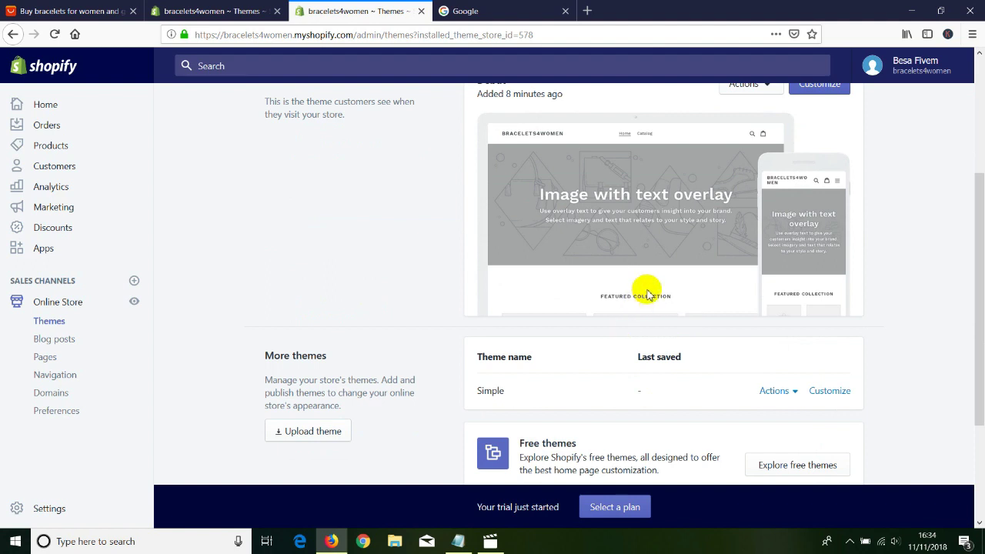
scroll(408, 331, up, 2)
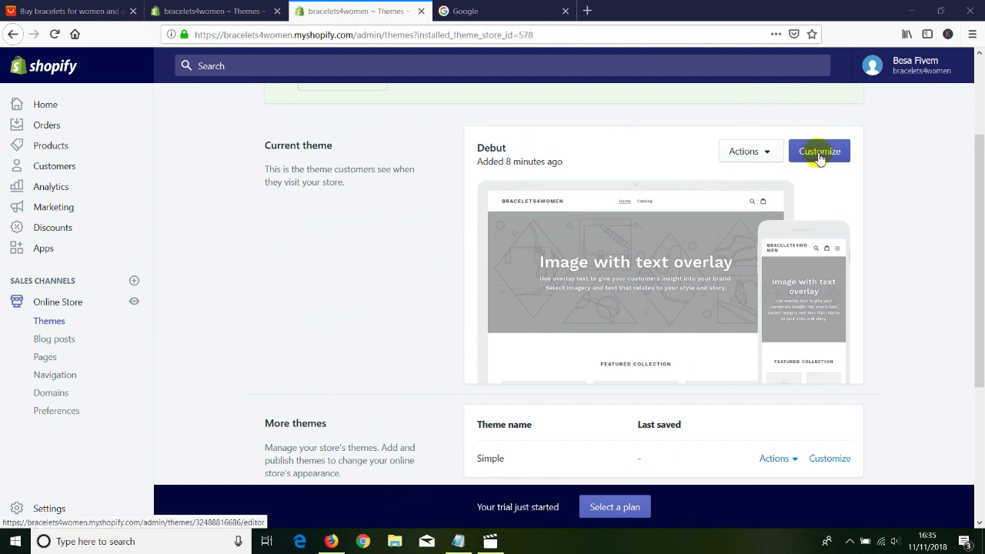
Open the Debut theme's Header settings in the editor, then start a new Google tab.
click(820, 154)
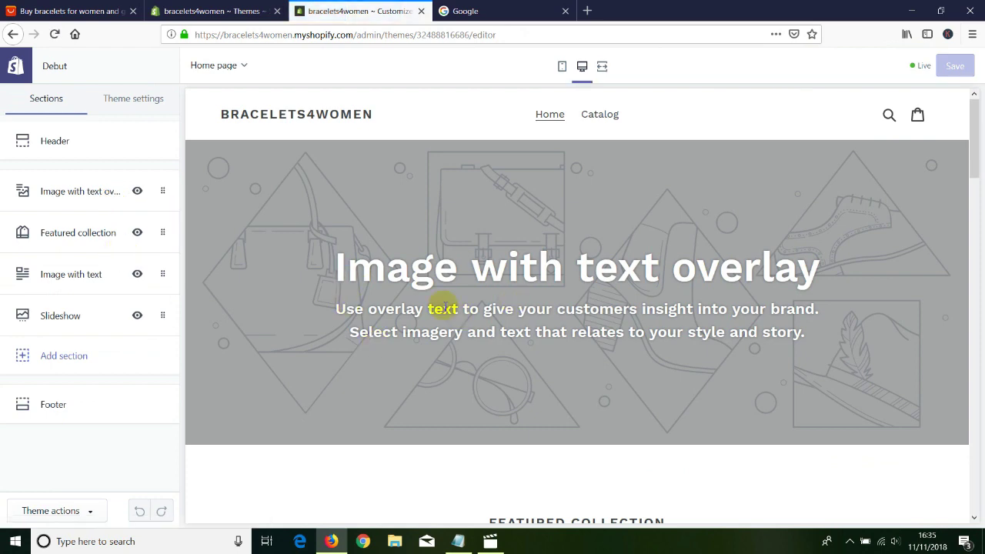
click(50, 140)
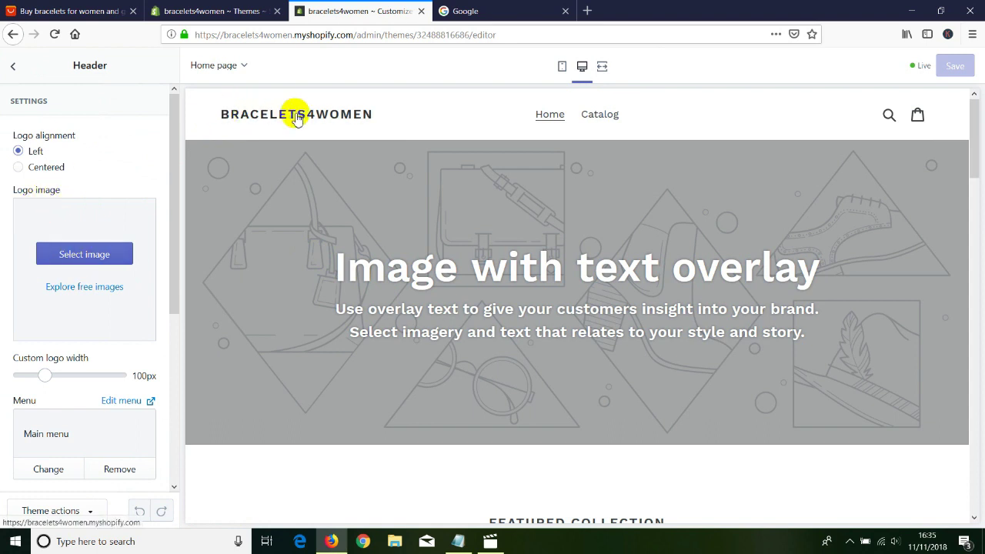
click(587, 11)
click(74, 34)
Search Google Images for 'shopify logo', browse the results, then close that tab.
click(862, 67)
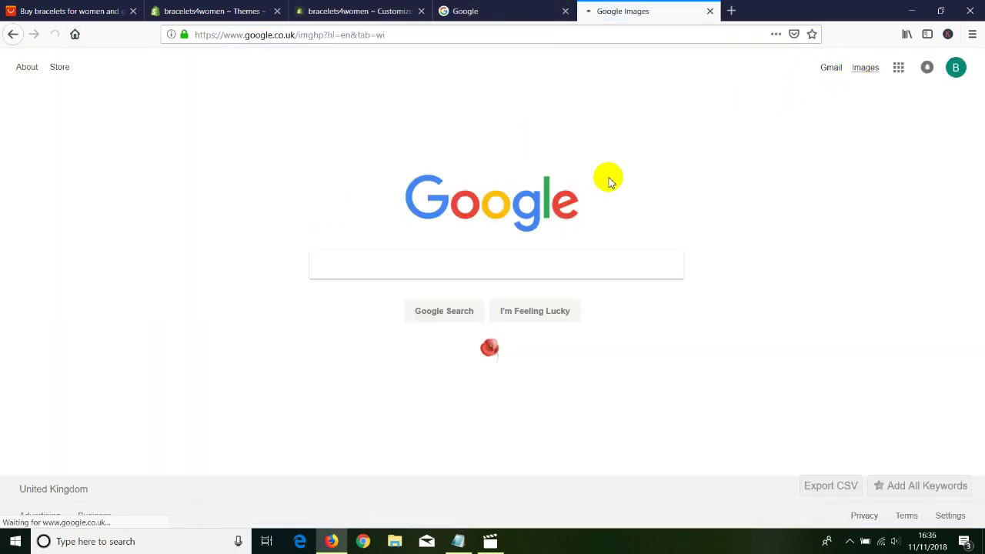
text(shopify logo)
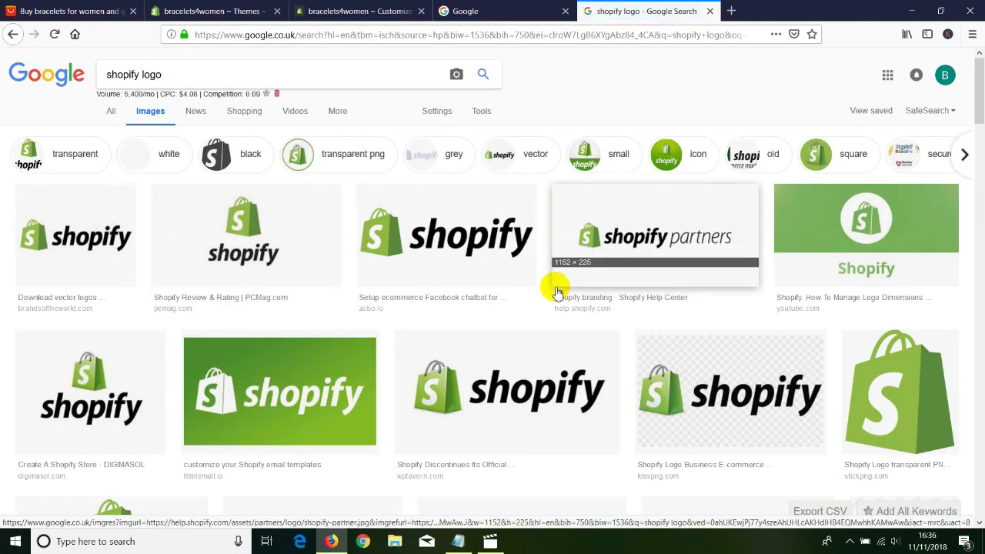
scroll(552, 286, down, 4)
scroll(458, 342, down, 7)
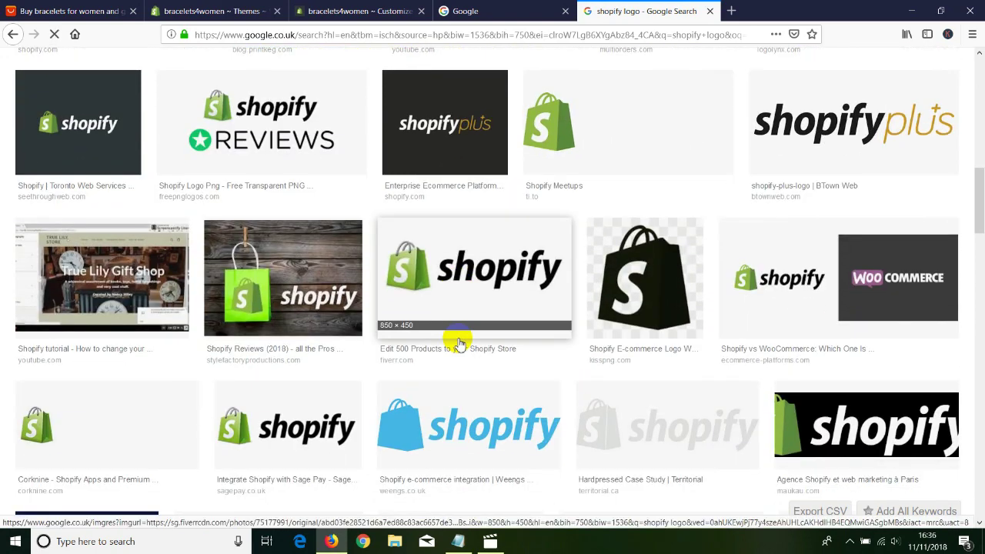
scroll(458, 342, down, 2)
key(ctrl+w)
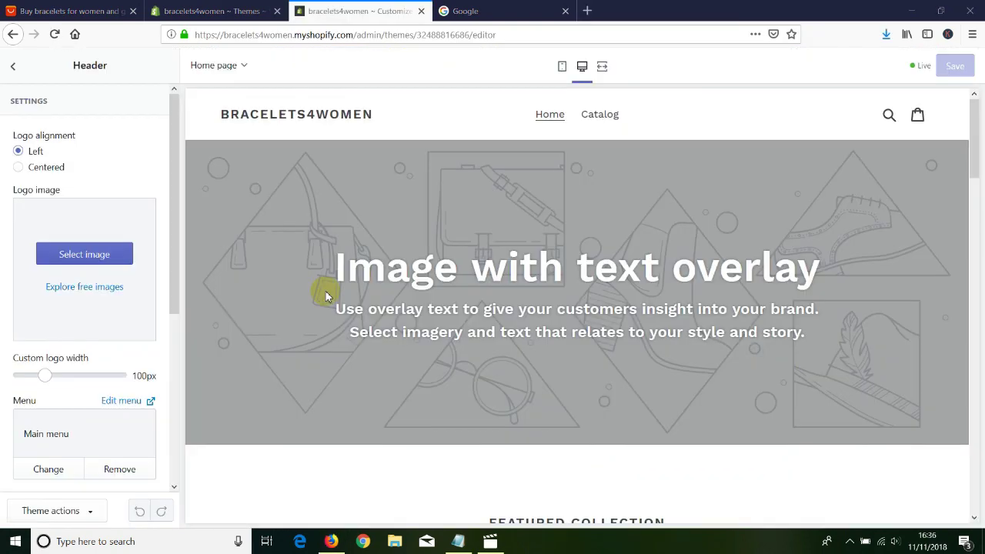
Upload the Shopify Certified Partner image as the Debut header logo and widen it to 160px.
click(82, 254)
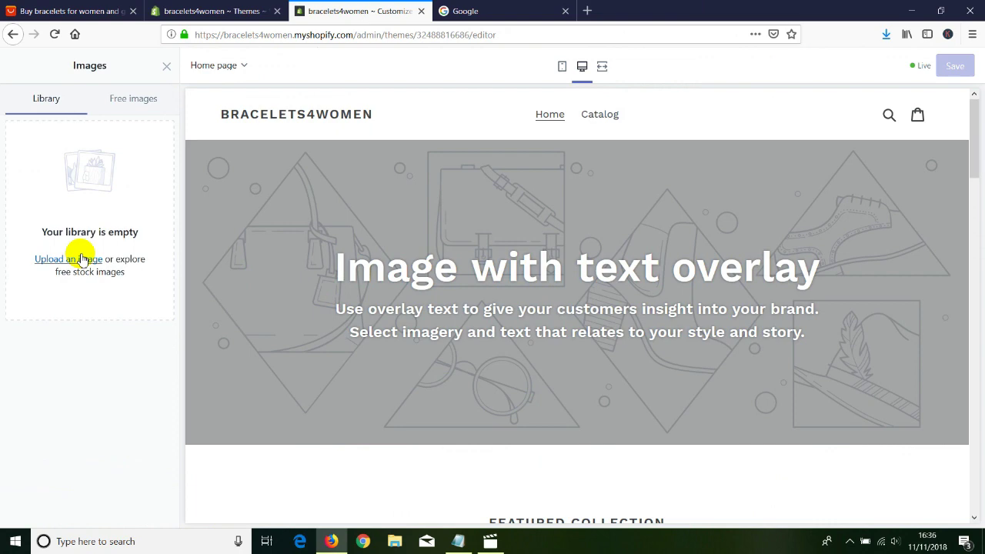
click(74, 262)
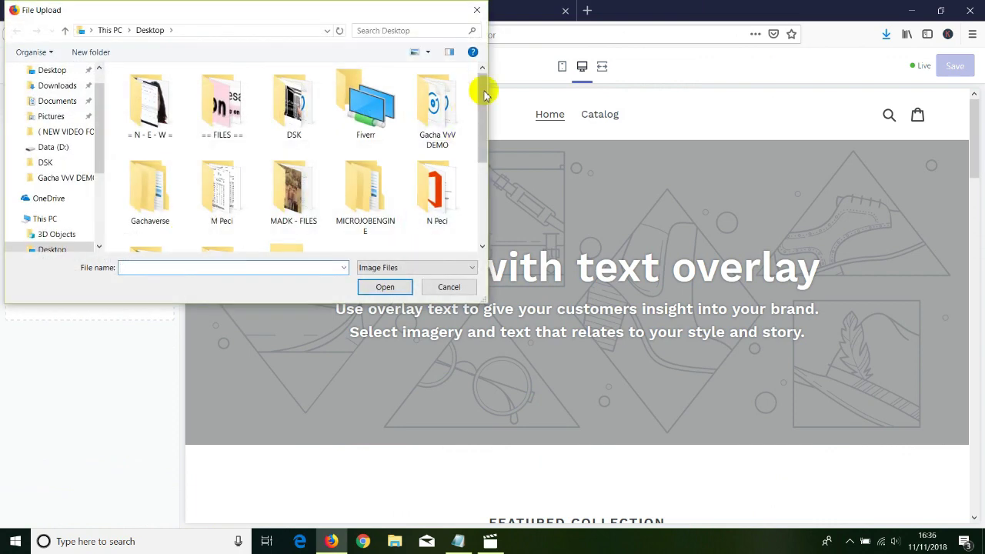
drag(485, 87, 485, 170)
double_click(289, 212)
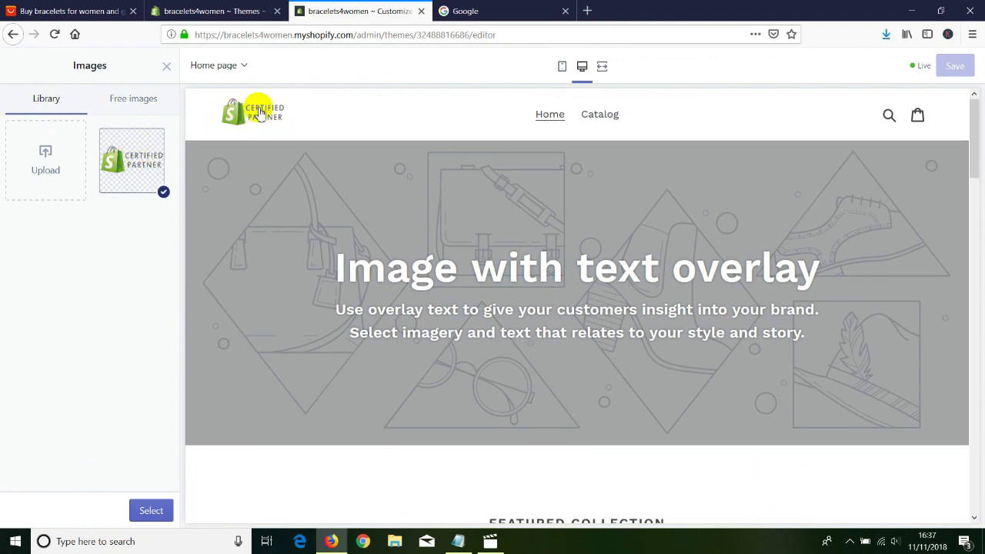
click(147, 510)
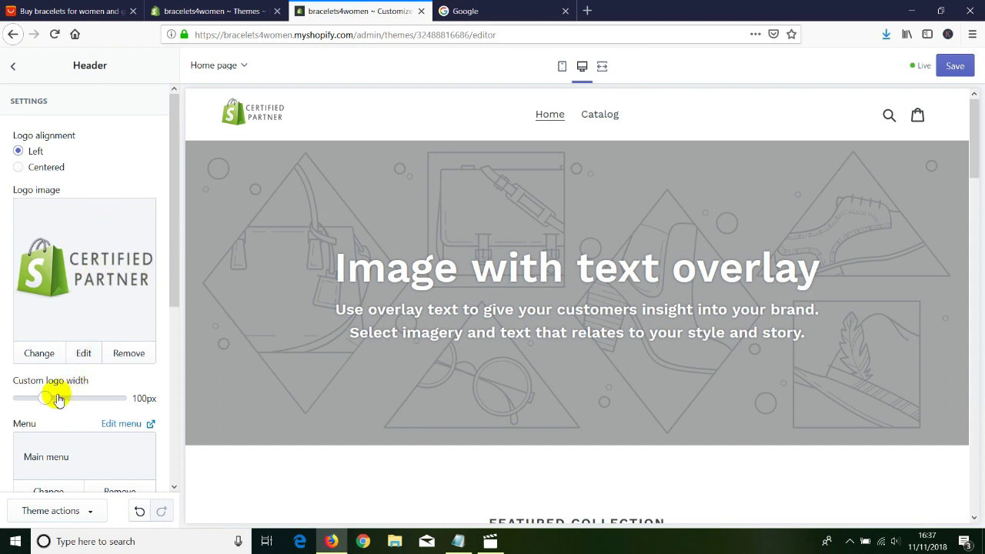
drag(50, 398, 75, 398)
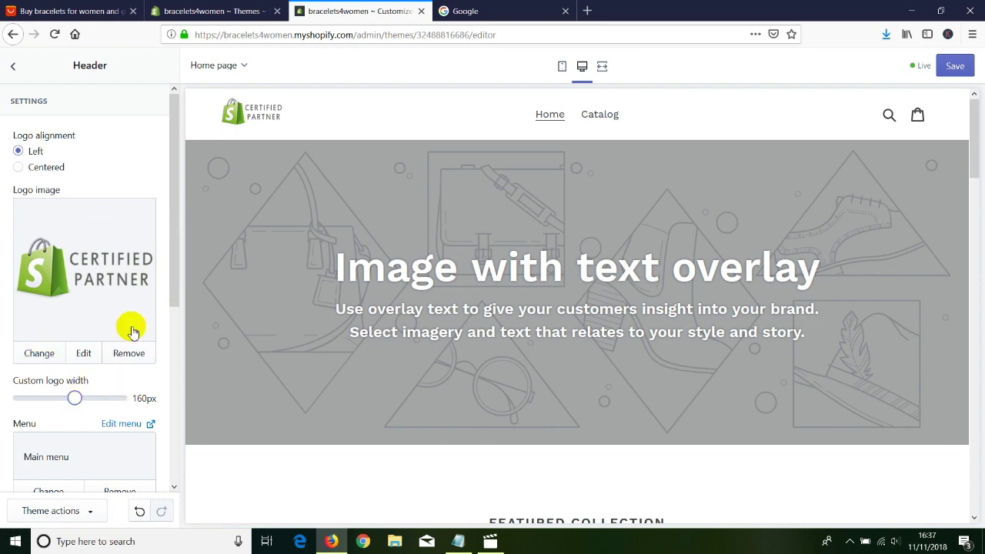
drag(175, 282, 167, 466)
drag(165, 378, 65, 148)
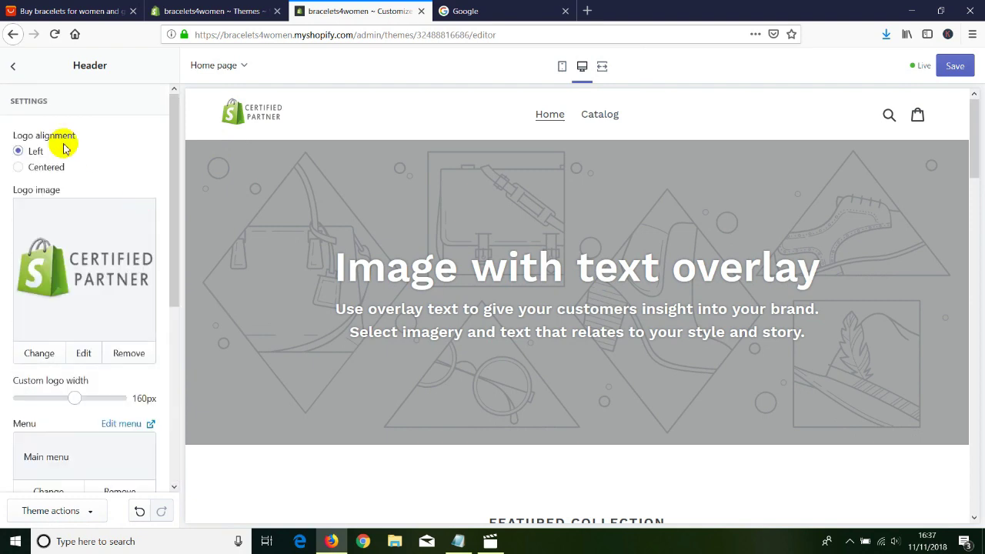
click(13, 68)
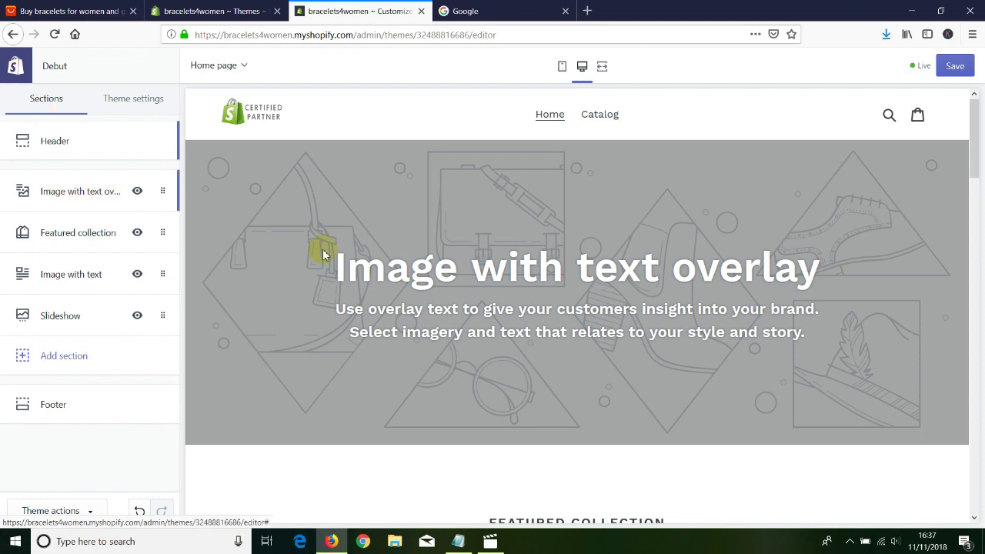
Change the image-with-text overlay heading to 'Great Products to Buy from our website'.
click(68, 193)
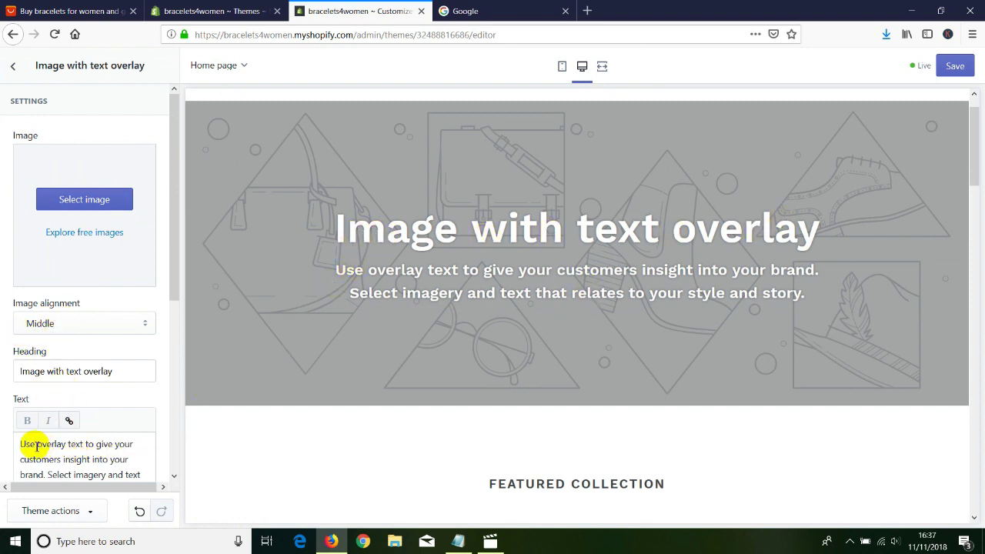
drag(124, 371, 3, 371)
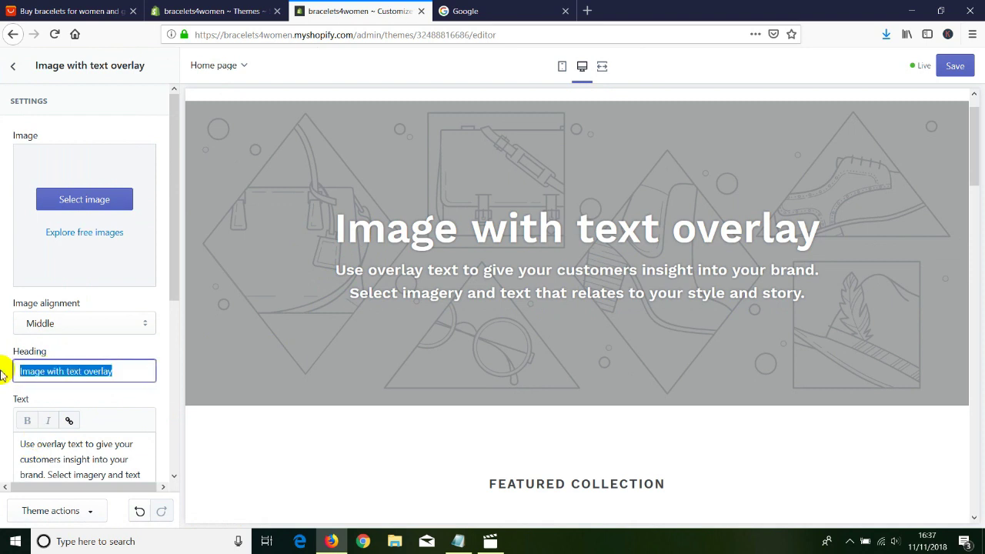
text(Gre)
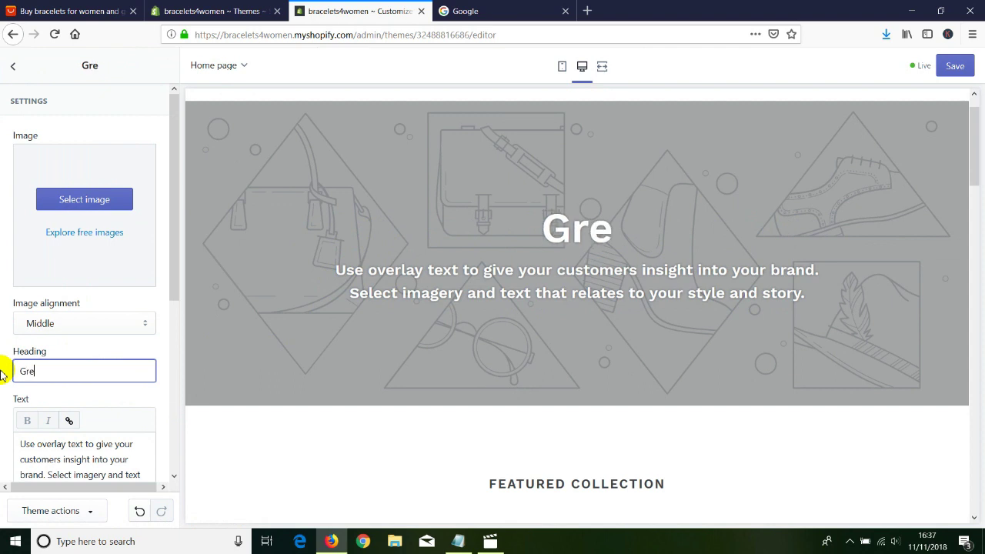
text(at Product)
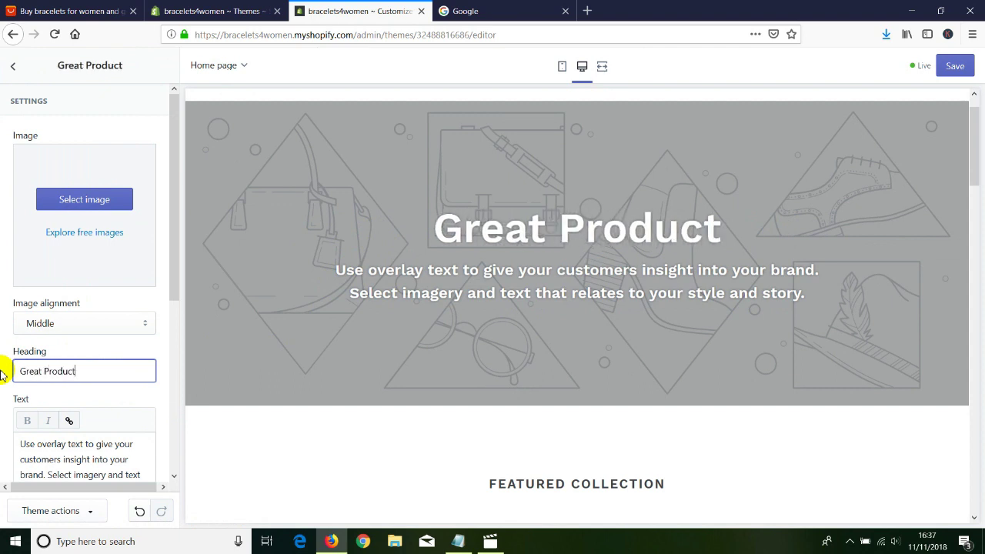
text(s to Buy fr)
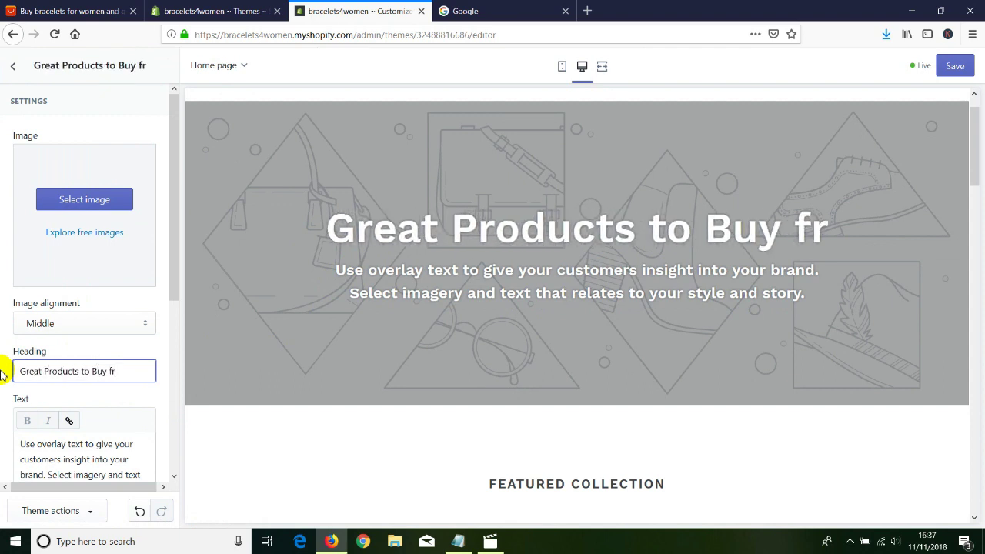
text(om our website)
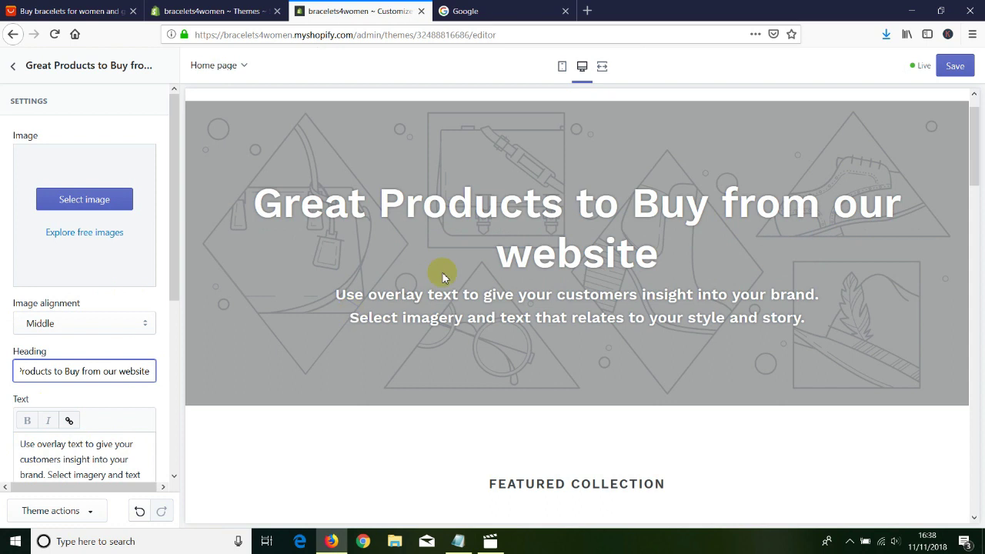
Replace the overlay's body text with the Albanian welcome sentence 'mire se vini tek webisiti yne…'.
click(44, 422)
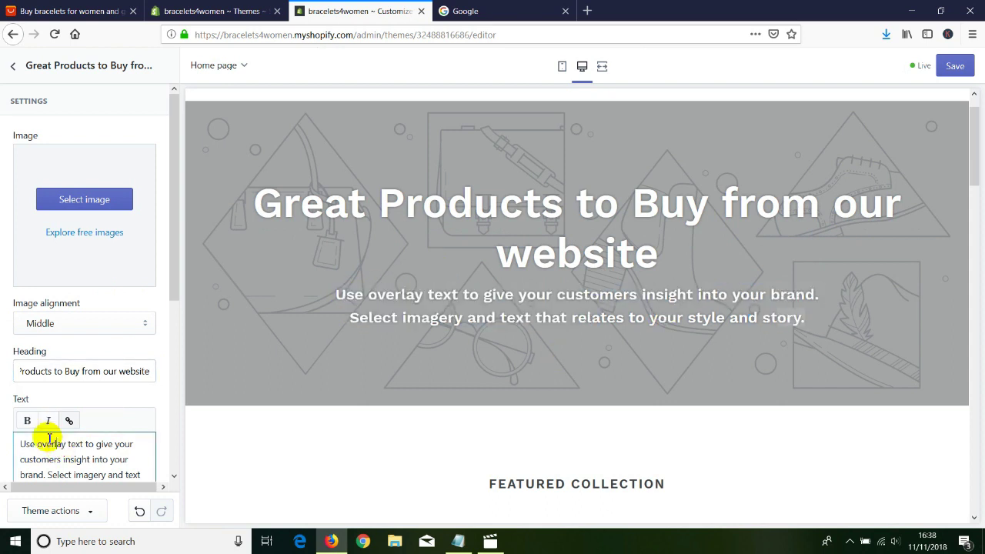
scroll(3, 414, down, 1)
scroll(3, 413, down, 2)
key(ctrl+a)
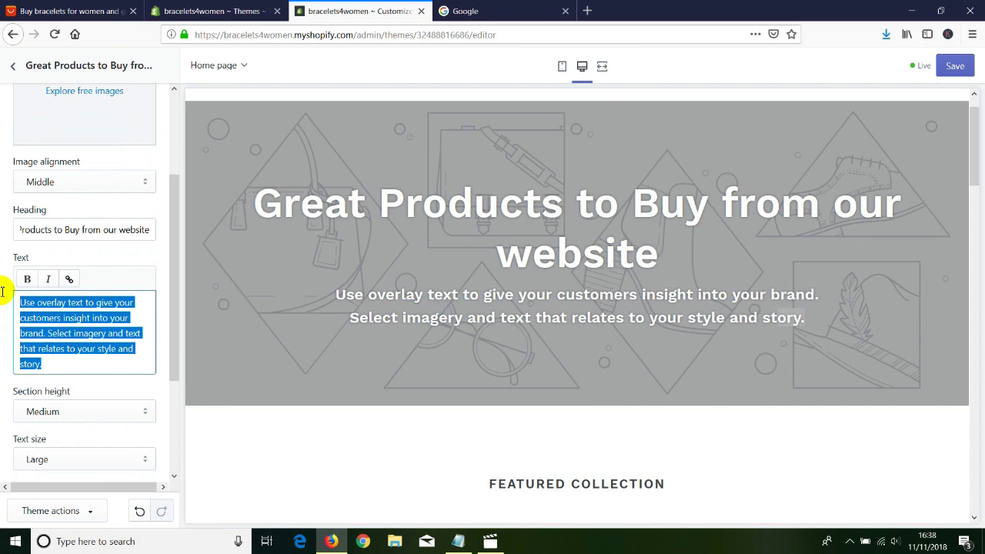
text(mire se vi)
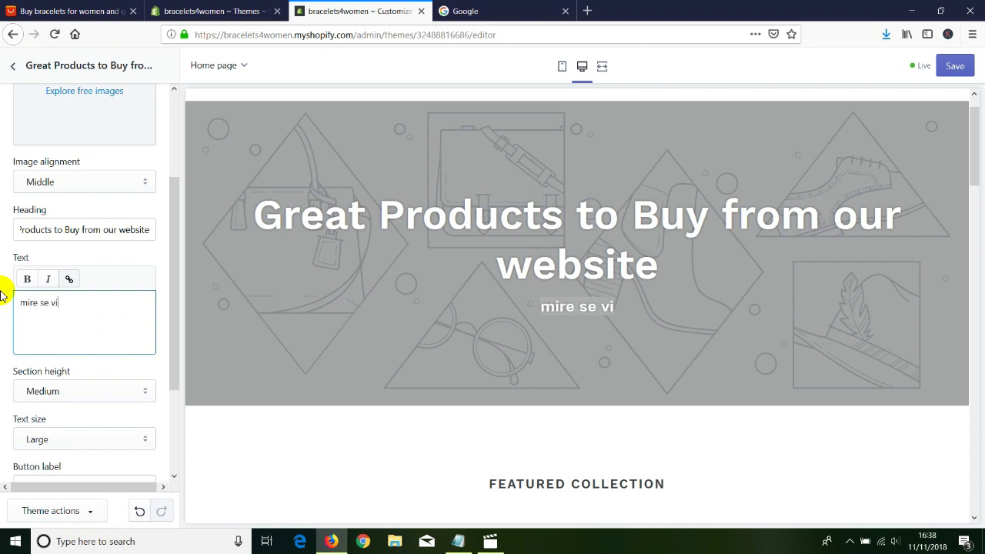
text(ni tek web)
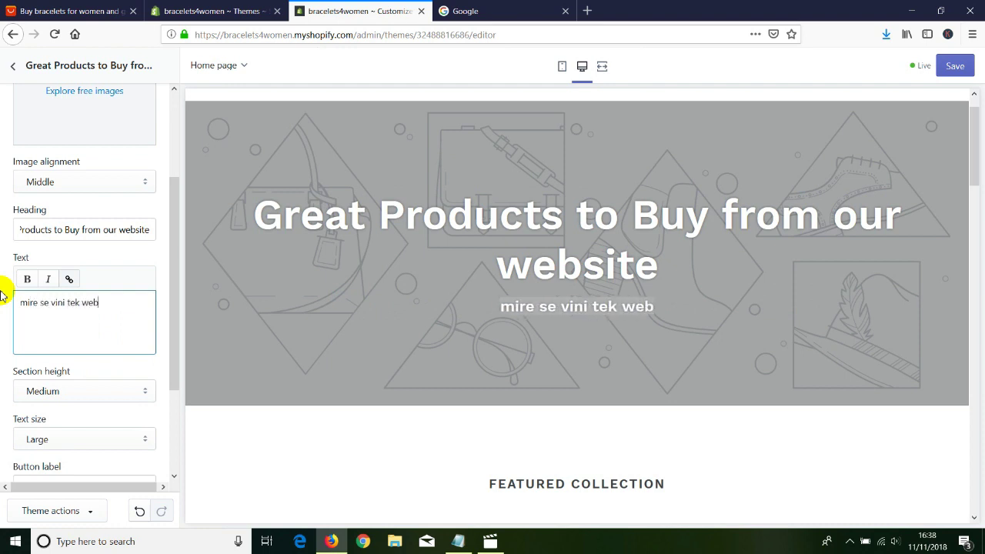
text(isiti yne ne gjuhen shqipe me pri)
key(BackSpace)
text(op)
text(oduktet )
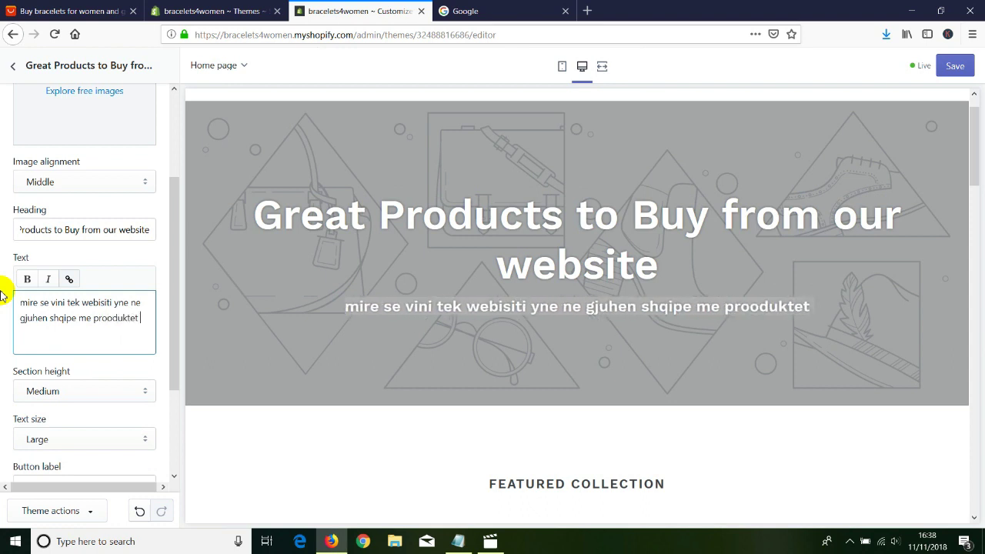
text(tona)
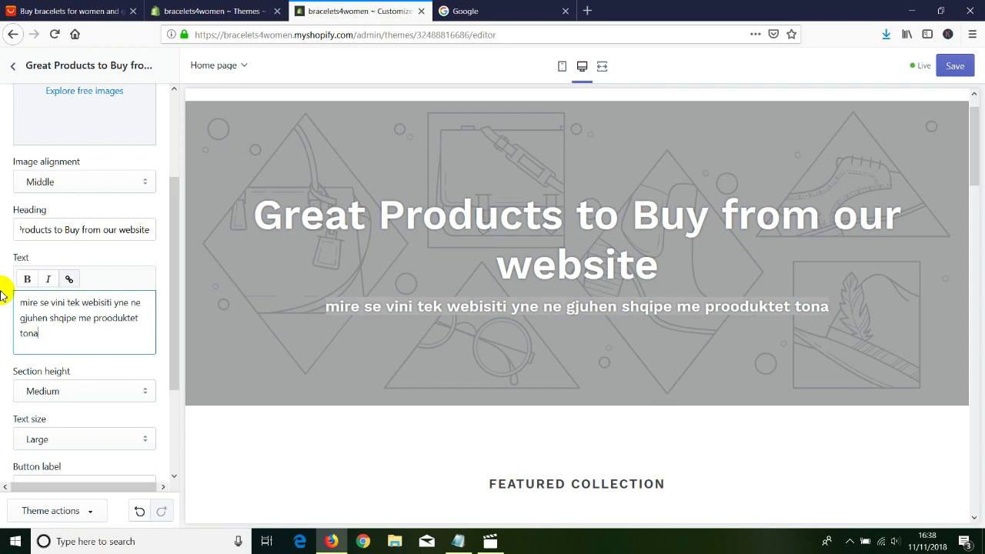
Save the theme changes and switch to the Google tab.
scroll(86, 341, down, 3)
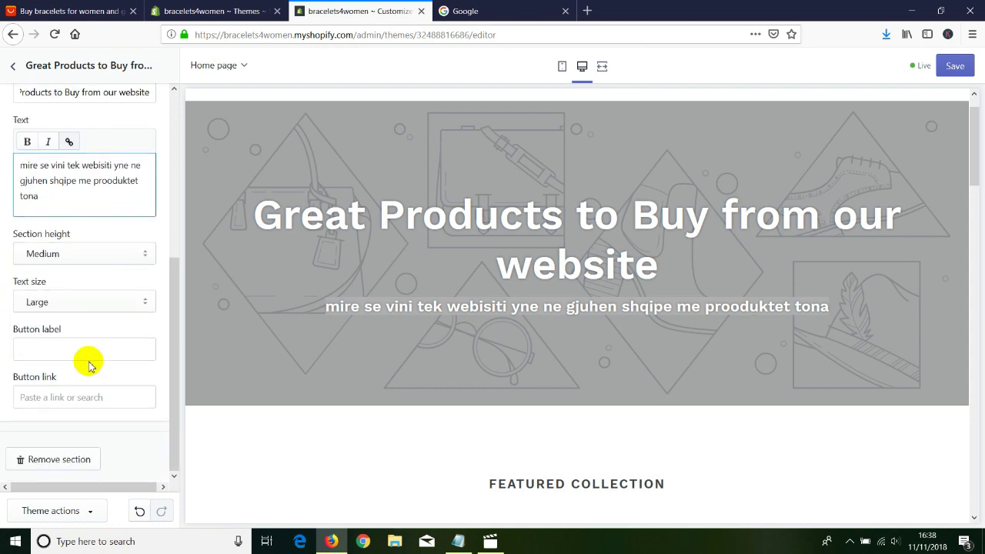
scroll(83, 358, up, 5)
scroll(84, 326, down, 5)
scroll(87, 329, up, 2)
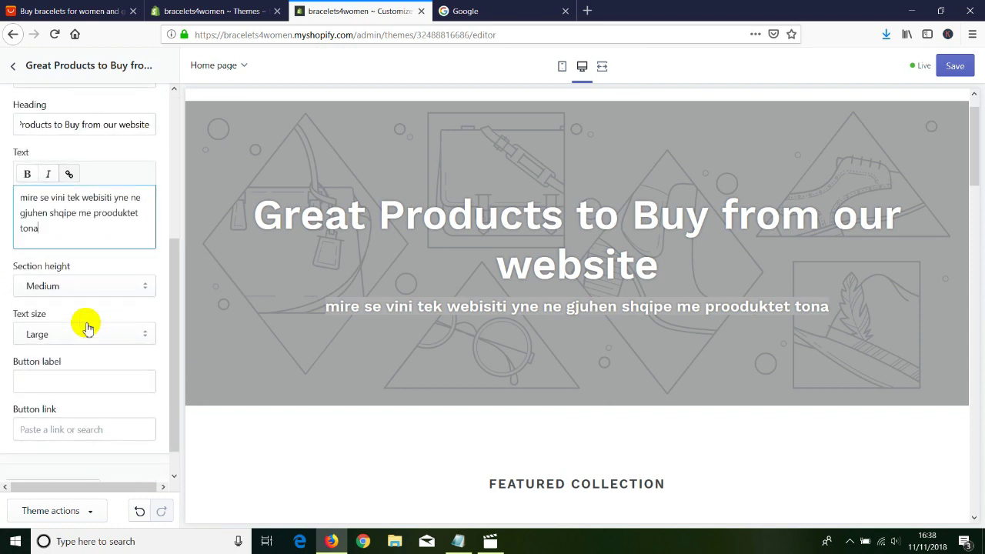
scroll(88, 351, down, 2)
click(953, 63)
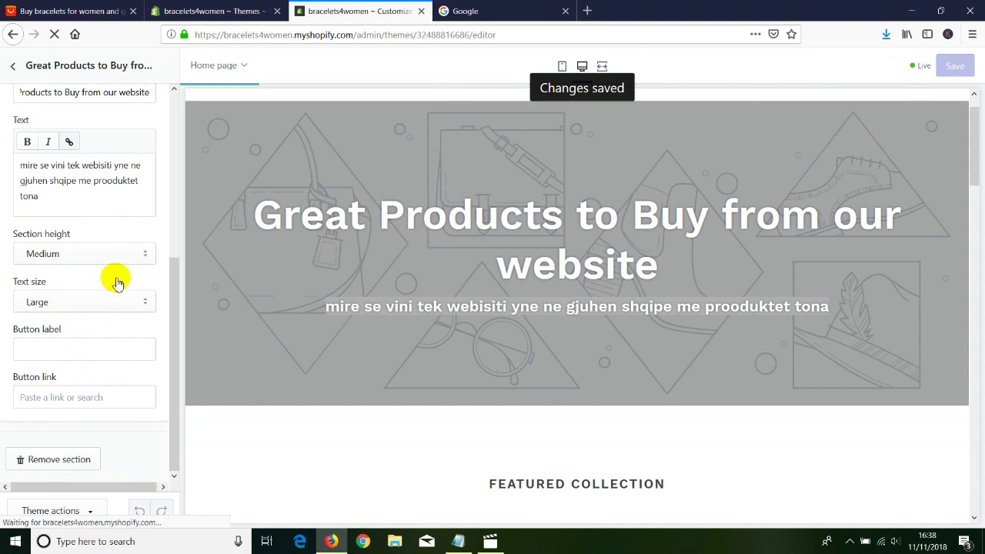
scroll(116, 277, up, 3)
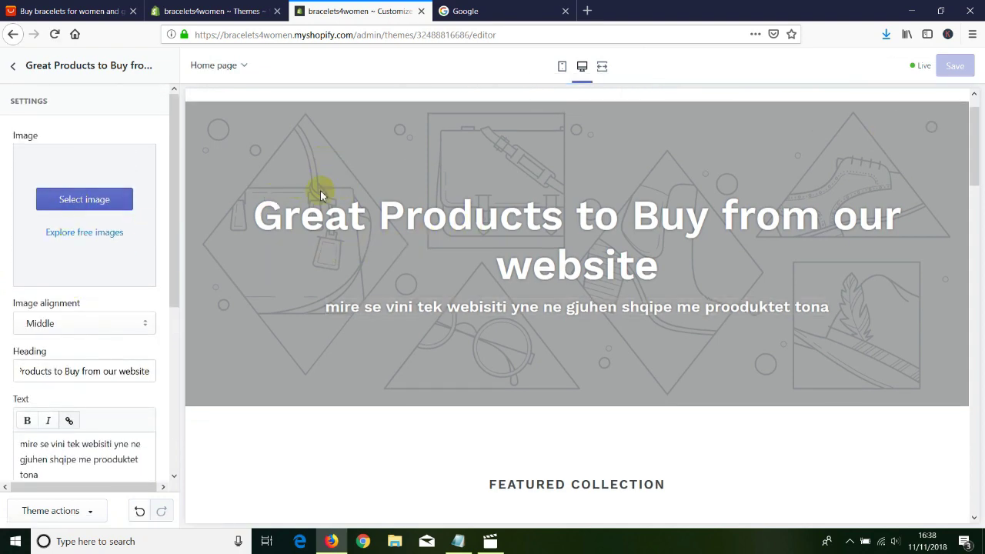
click(508, 12)
Search Google Images for 'backgrounds' and preview, then dismiss, the rainy street result.
click(867, 67)
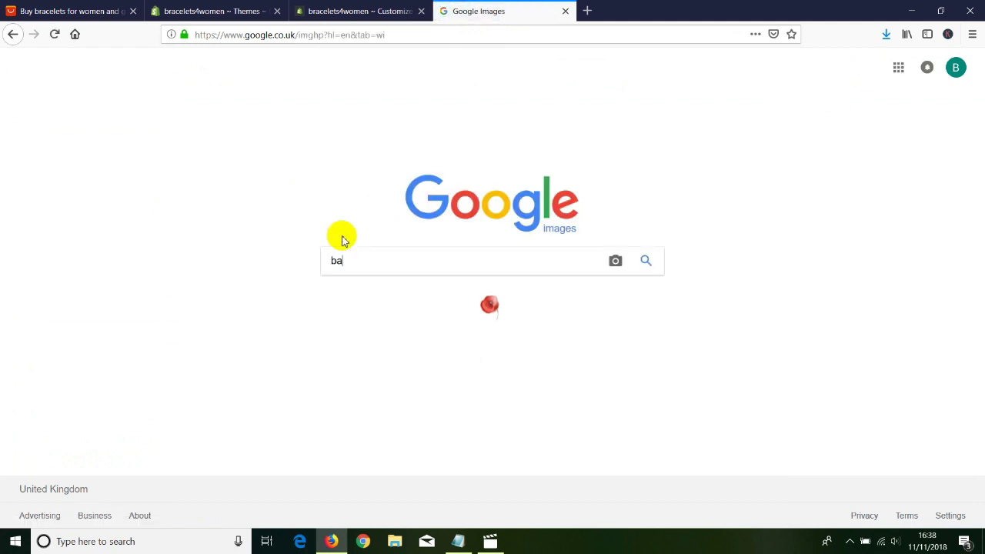
text(backgrounds)
key(Return)
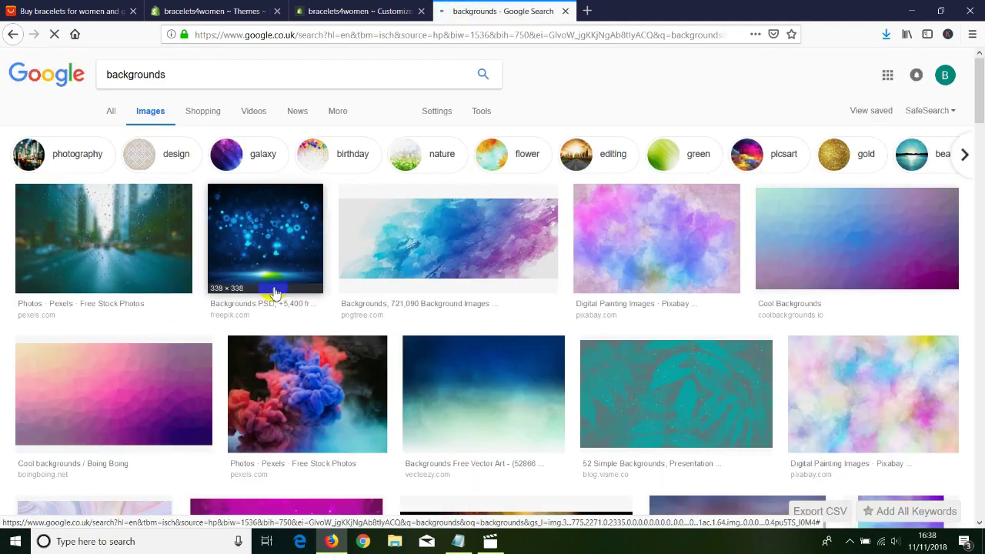
click(142, 245)
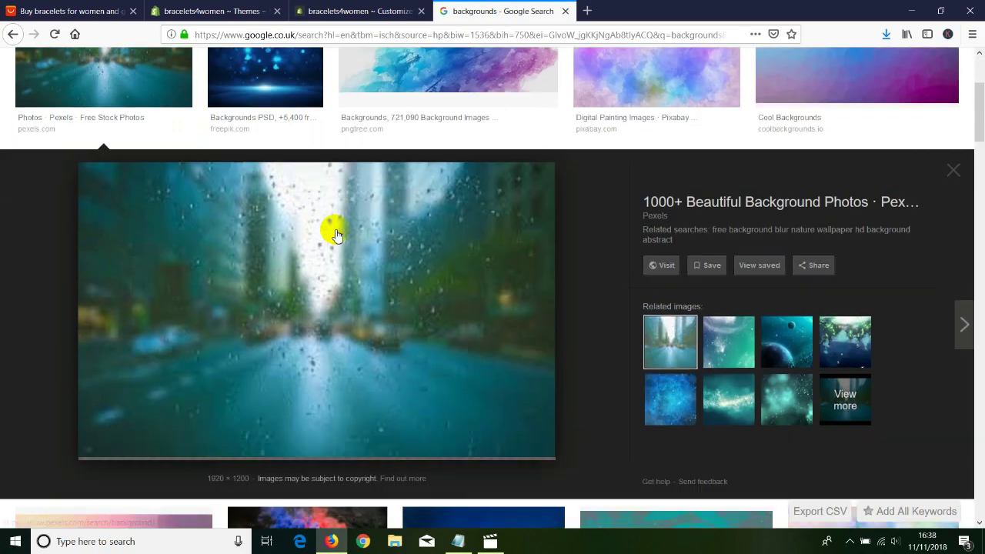
right_click(320, 255)
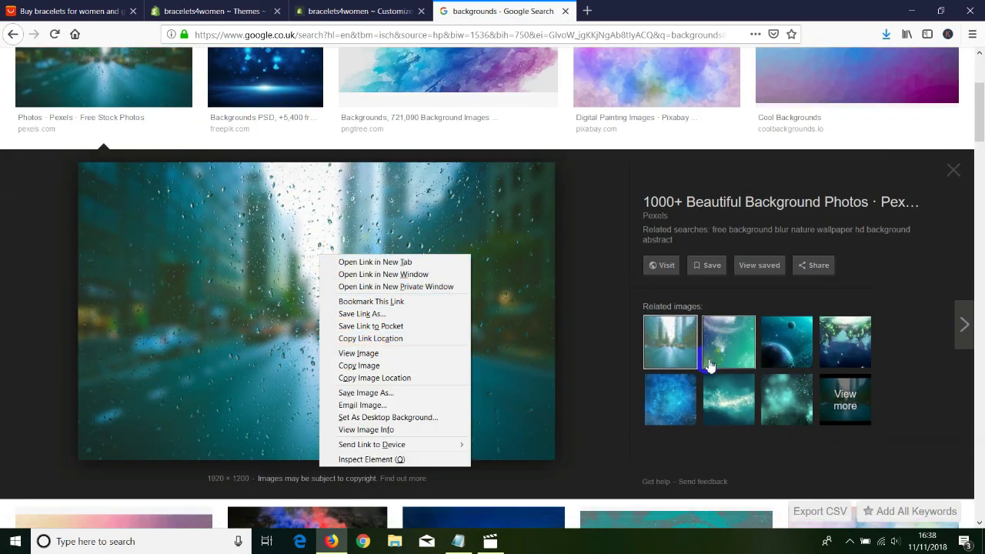
click(964, 175)
scroll(307, 259, down, 5)
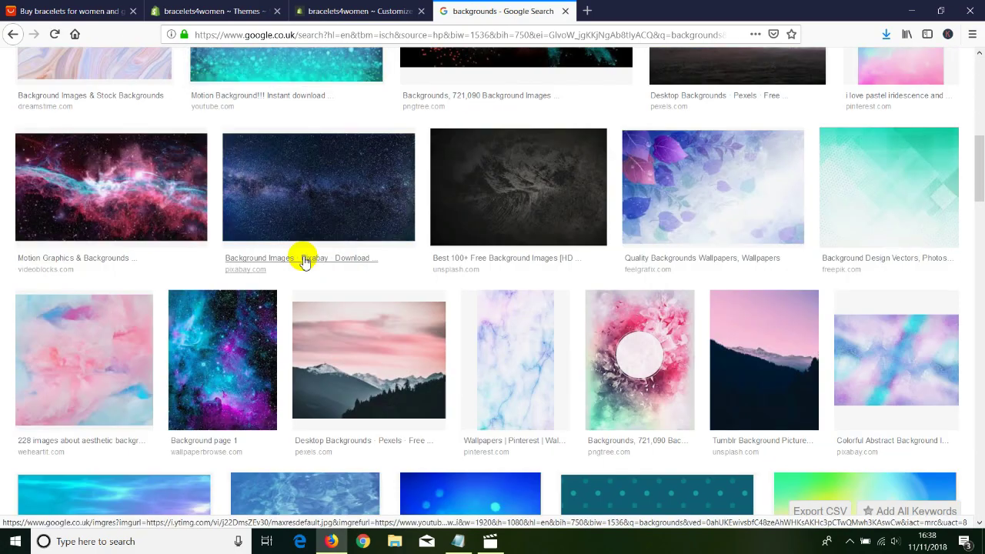
scroll(305, 260, up, 5)
scroll(303, 261, down, 2)
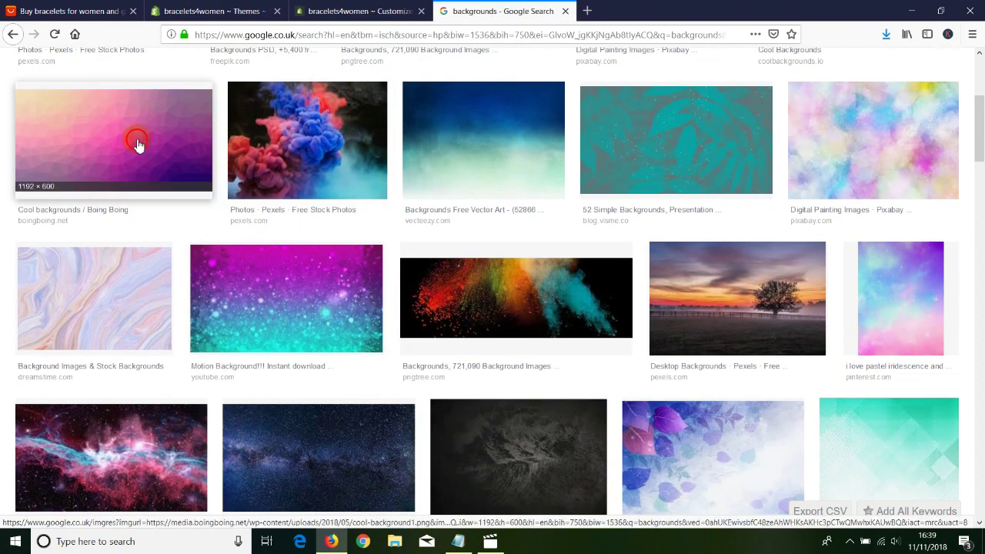
Open the pink Cool backgrounds image full size, save it, and return to the theme editor.
click(136, 146)
right_click(310, 279)
click(360, 363)
right_click(336, 249)
click(368, 286)
click(387, 291)
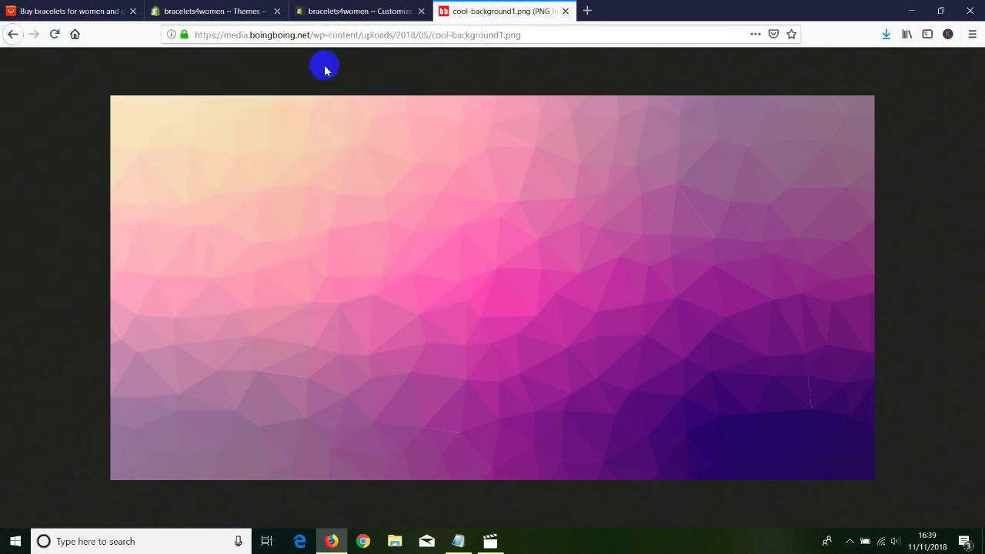
click(326, 12)
click(200, 9)
click(331, 11)
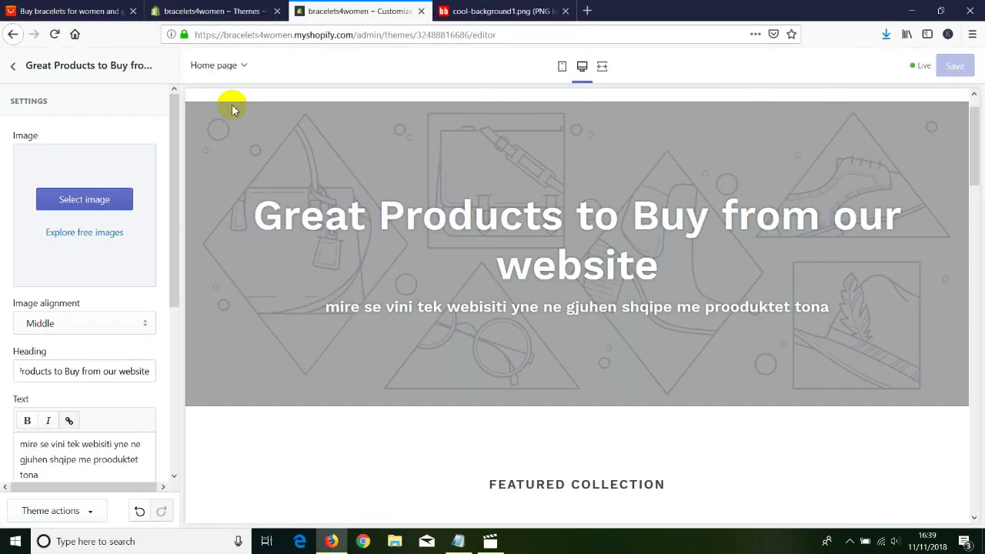
Upload cool-background1 and apply it as the home page banner's background image.
click(83, 199)
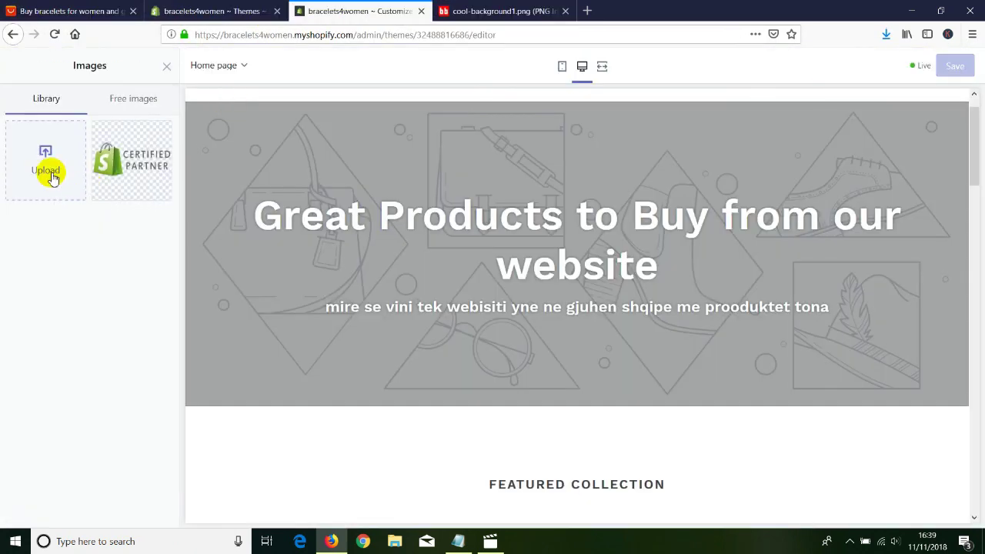
click(50, 176)
drag(484, 83, 462, 183)
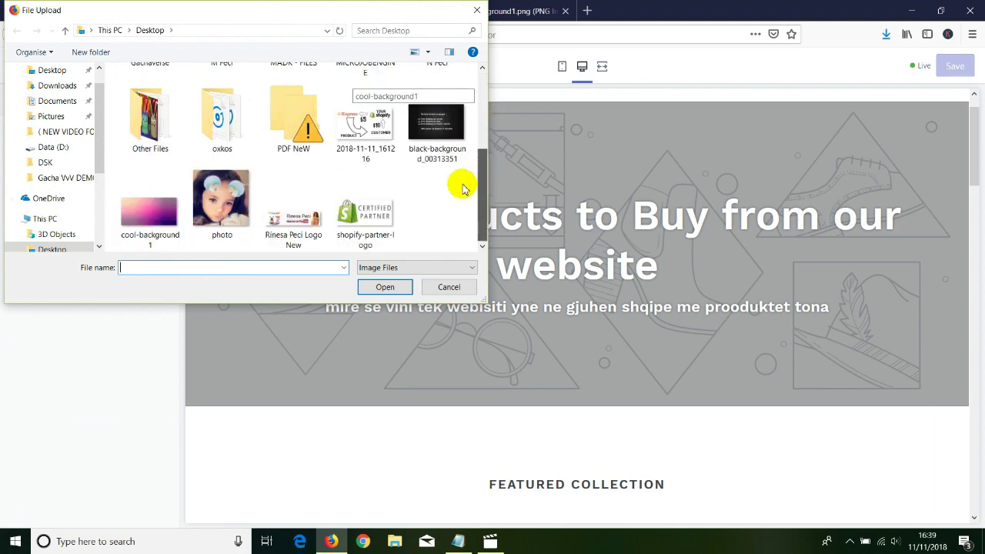
double_click(149, 202)
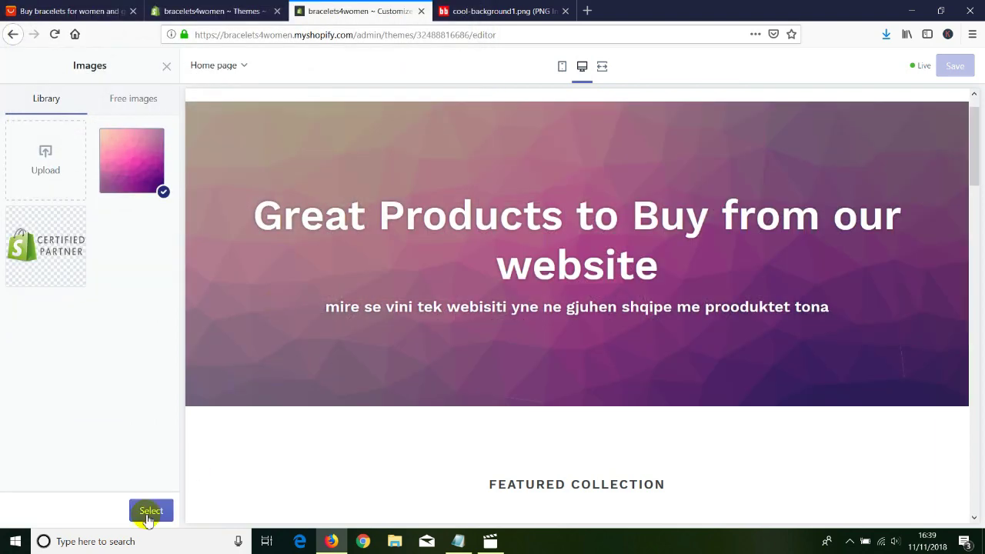
click(145, 512)
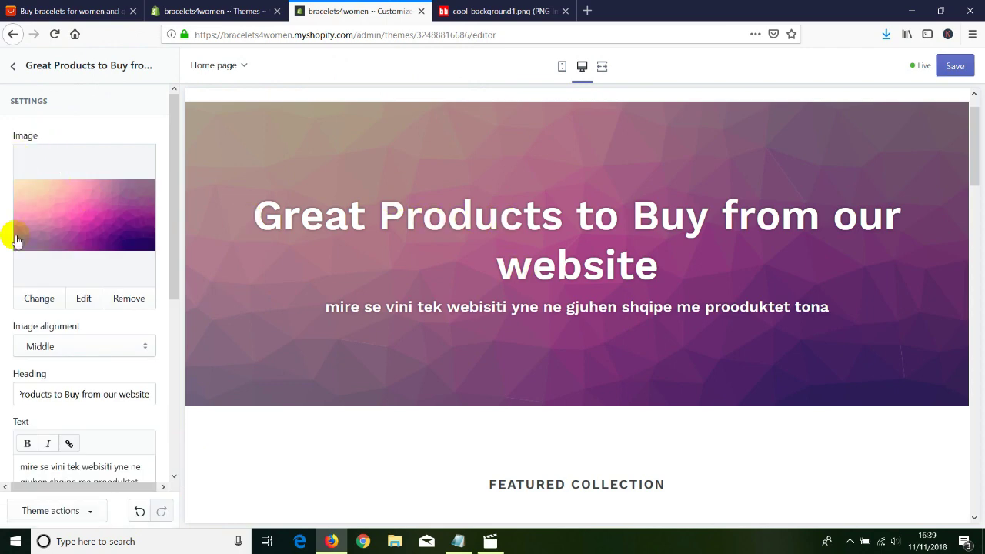
scroll(34, 381, down, 5)
scroll(30, 363, up, 5)
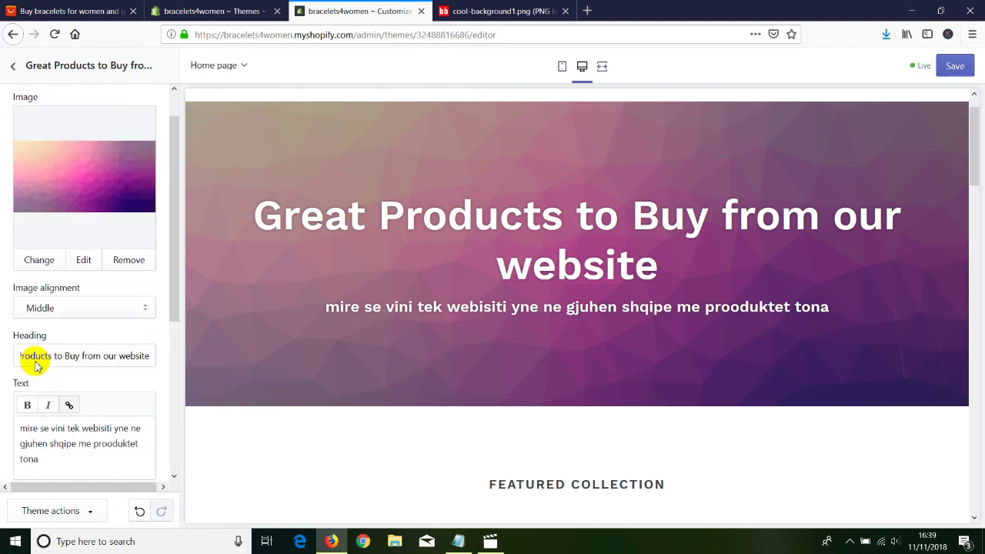
Go back to the sections list, review the home page preview, and open Image with text settings.
click(12, 66)
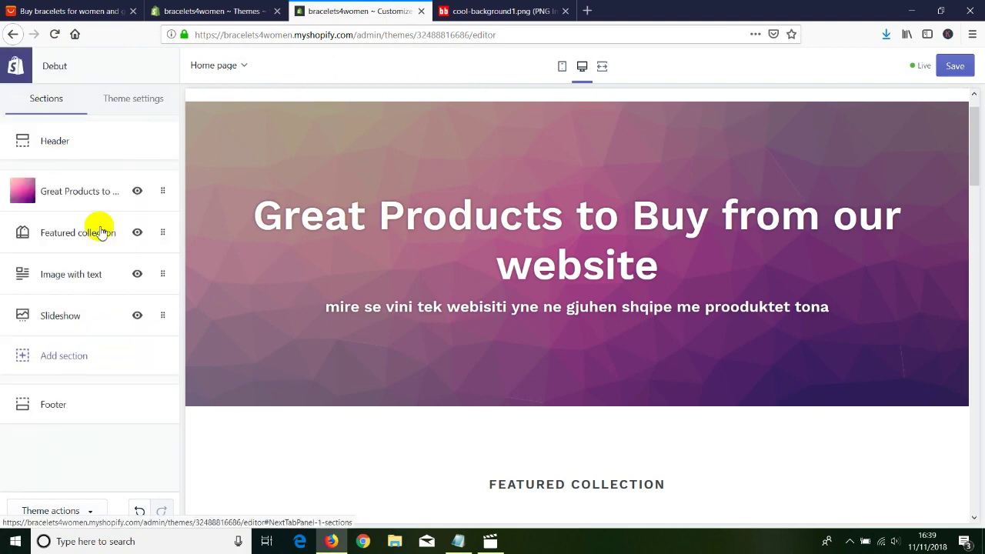
scroll(493, 374, down, 2)
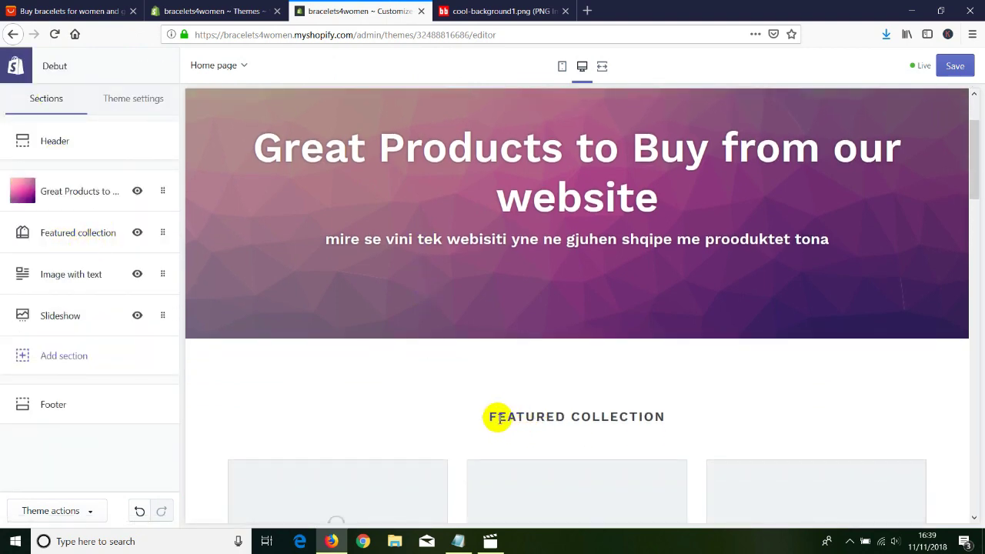
drag(490, 418, 668, 416)
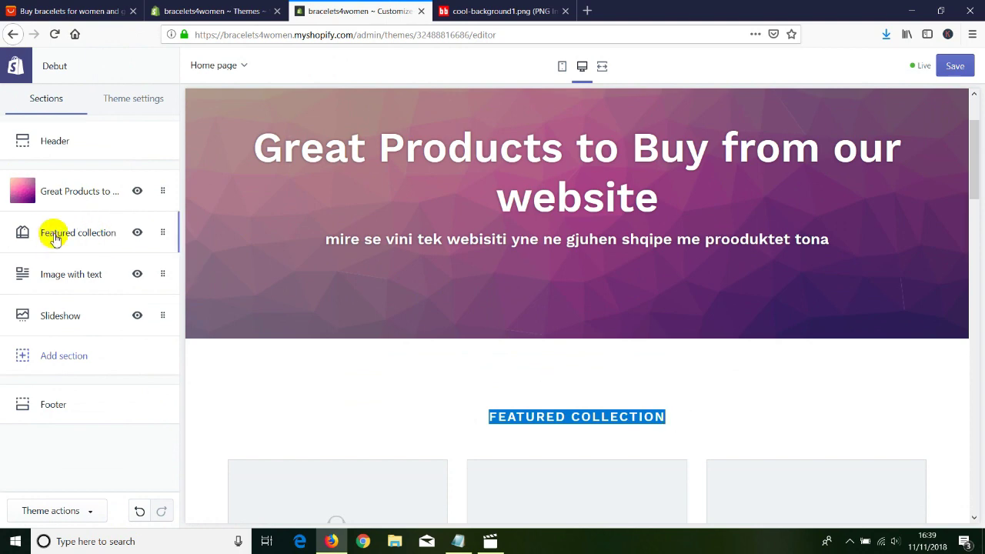
scroll(423, 327, down, 4)
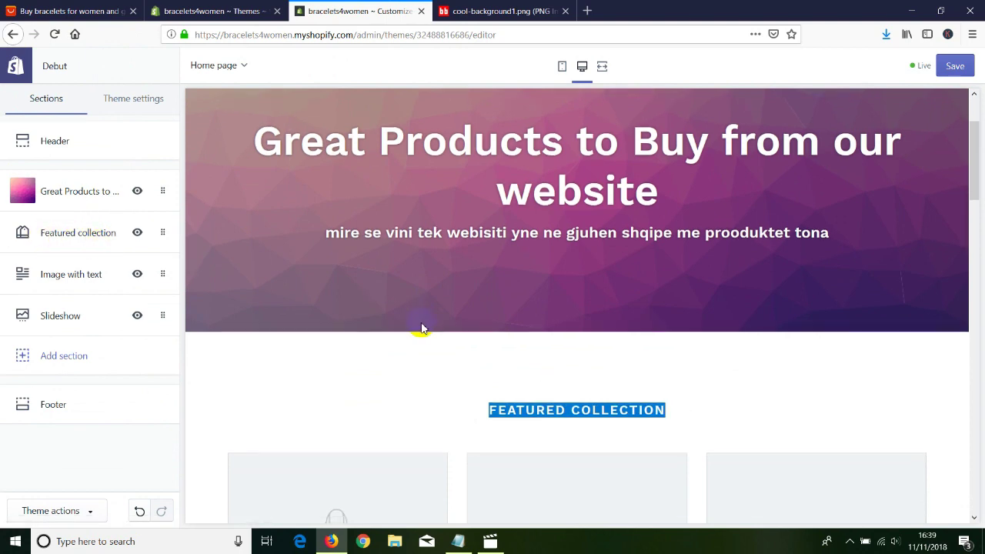
scroll(331, 381, down, 3)
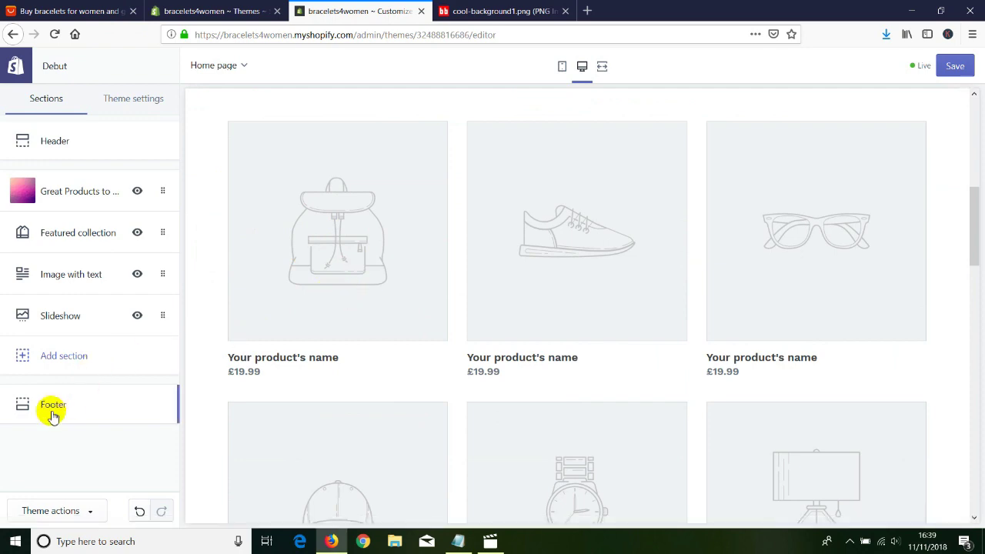
scroll(301, 391, down, 5)
scroll(305, 394, down, 10)
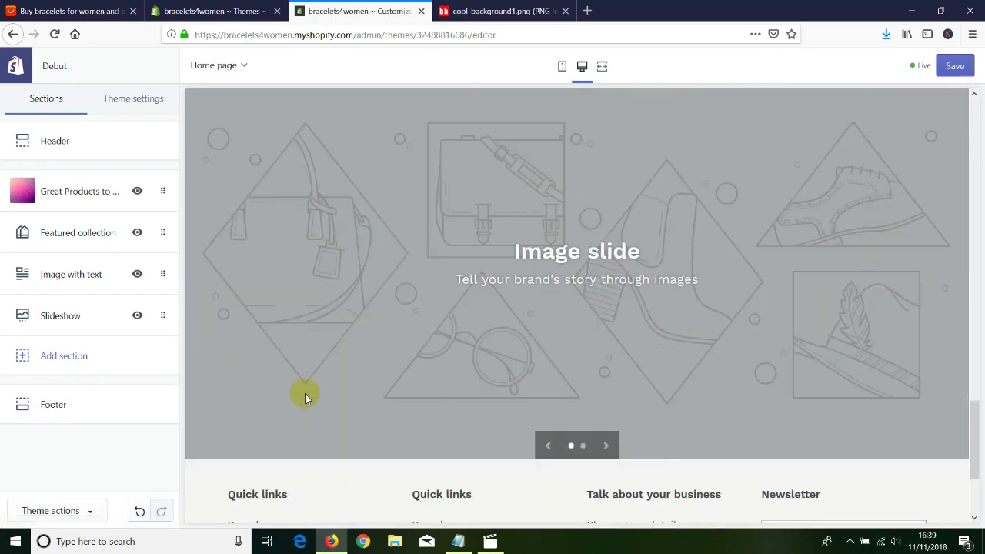
drag(234, 495, 429, 496)
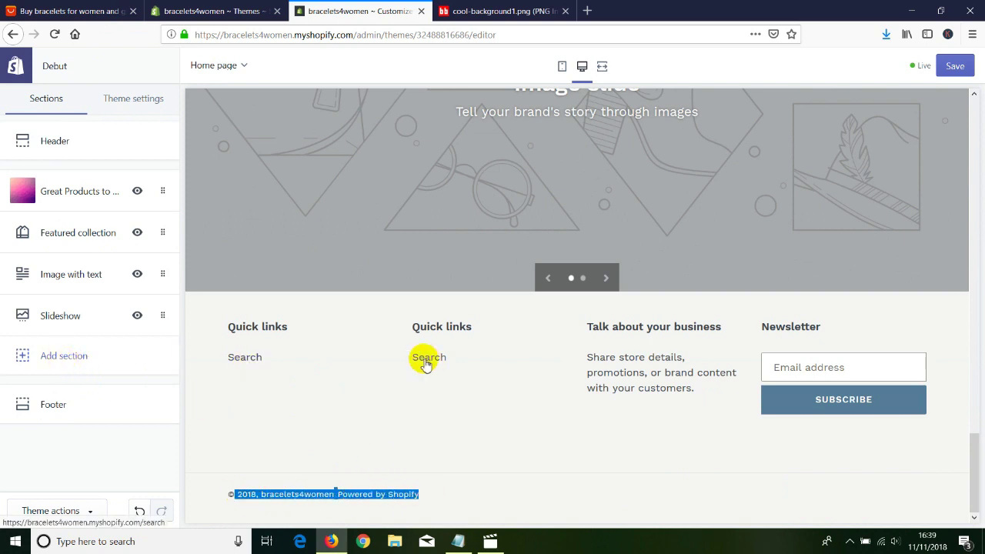
scroll(462, 335, up, 4)
scroll(460, 331, up, 8)
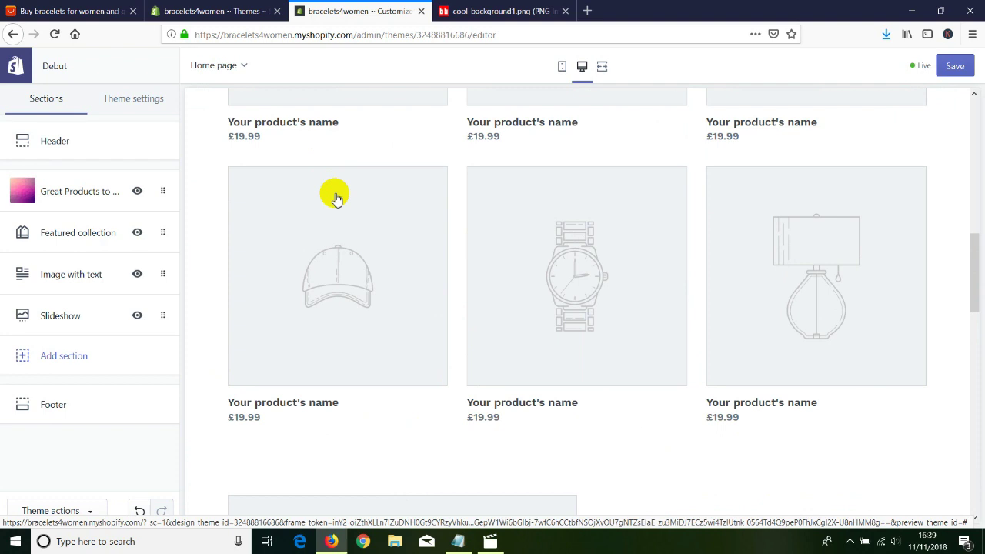
click(50, 278)
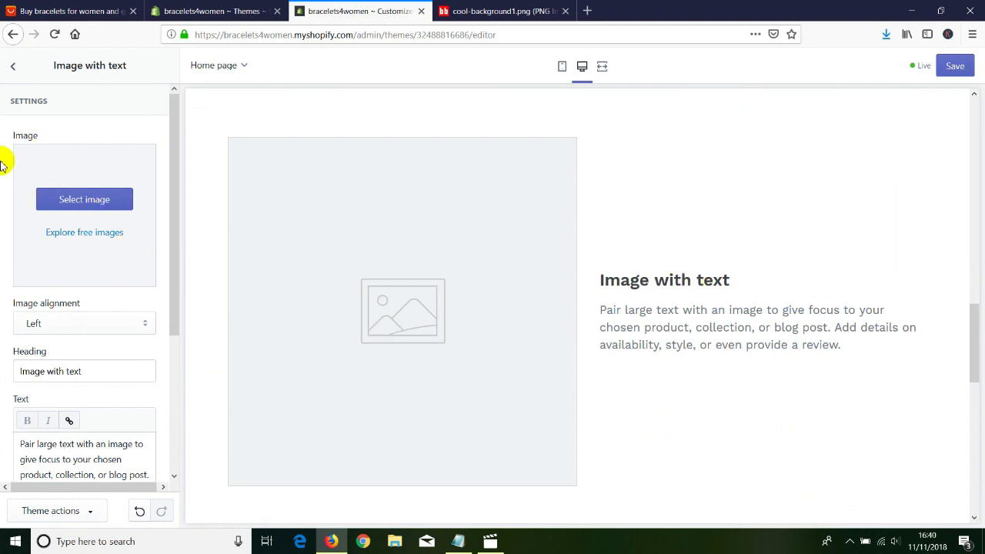
Leave the section settings and show Debut's Theme settings list: Colors, Typography, Social media, Favicon, Checkout.
click(12, 67)
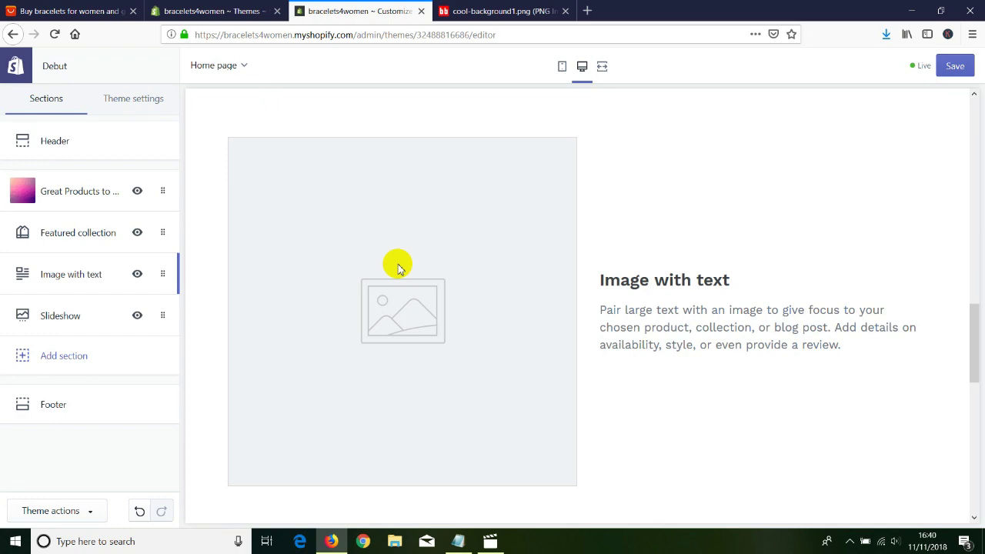
scroll(378, 269, up, 10)
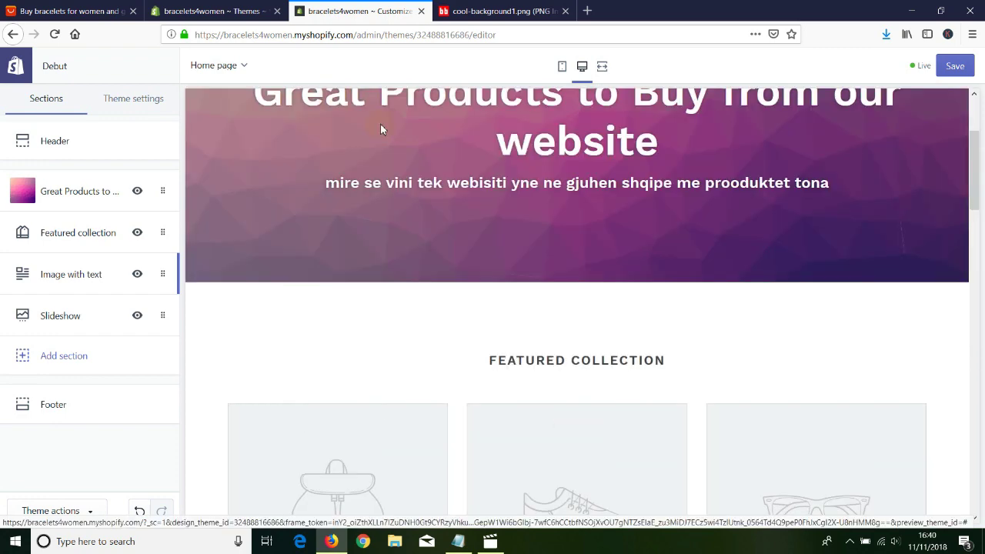
click(397, 358)
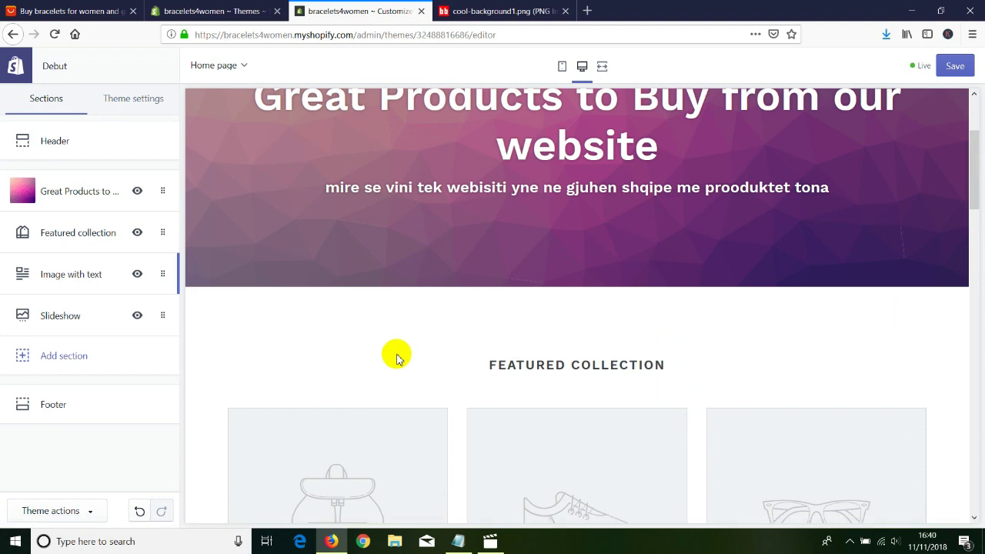
click(127, 104)
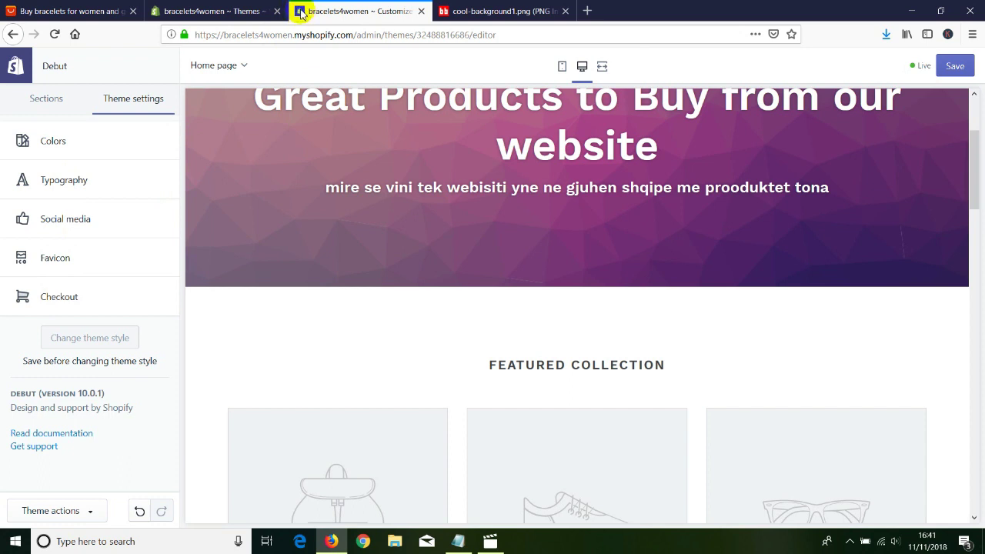
Review the Debut theme's checkout Banner and Logo options, then save the theme changes.
click(61, 300)
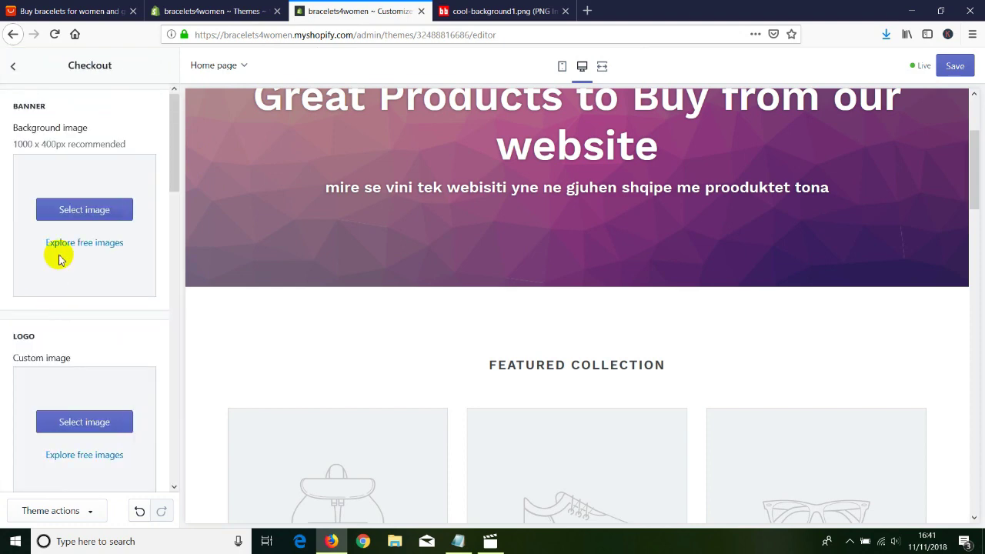
drag(172, 123, 177, 80)
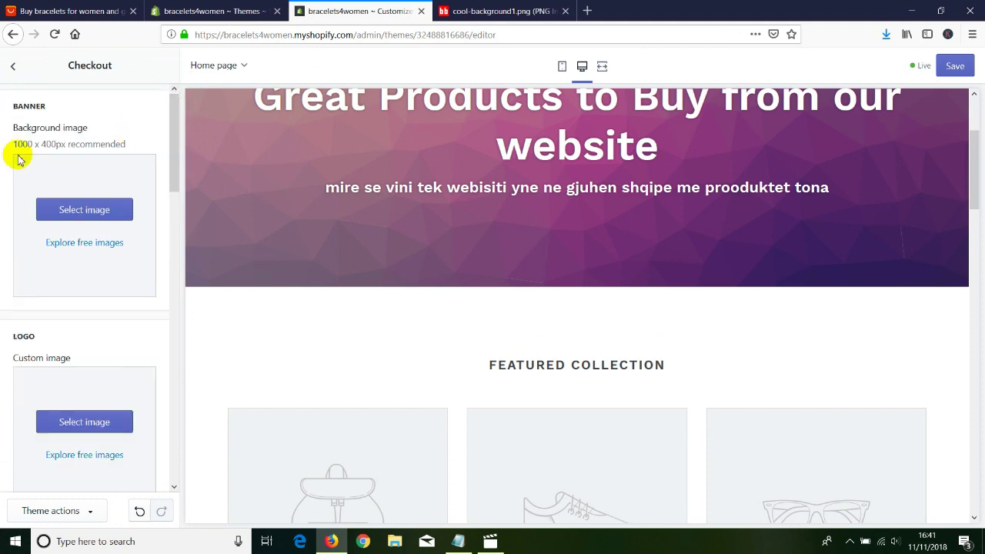
click(13, 66)
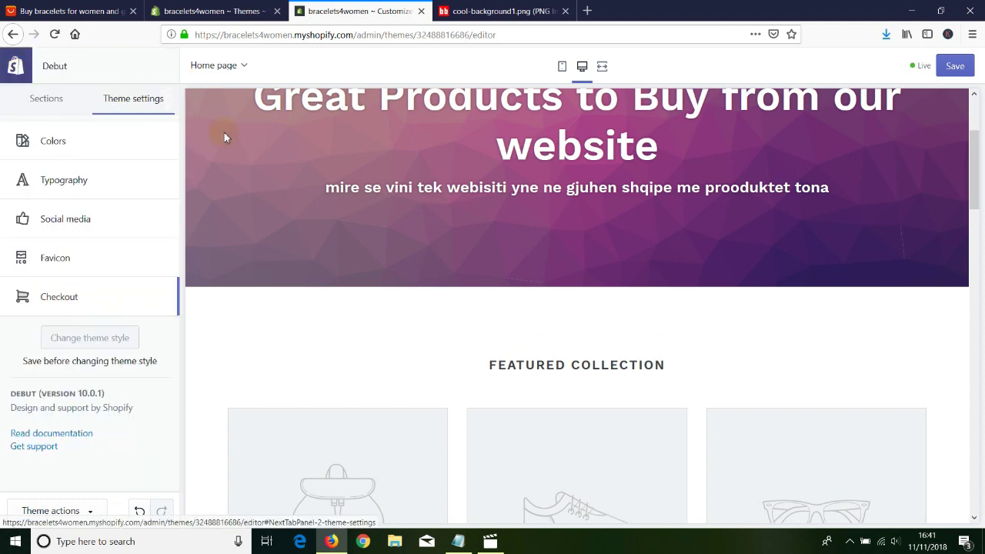
click(953, 67)
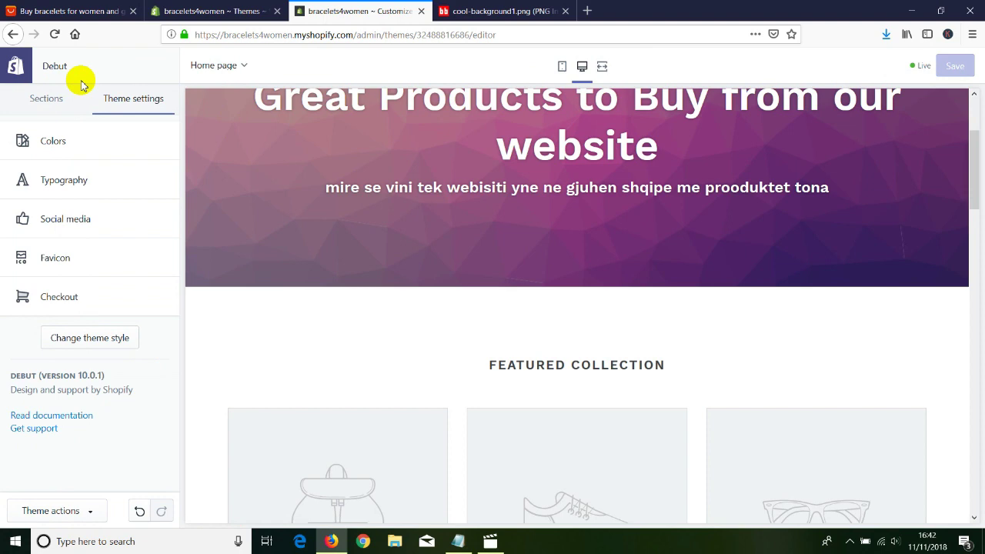
Go back to the Themes page and open the Apps page, which lists Online Store.
click(14, 35)
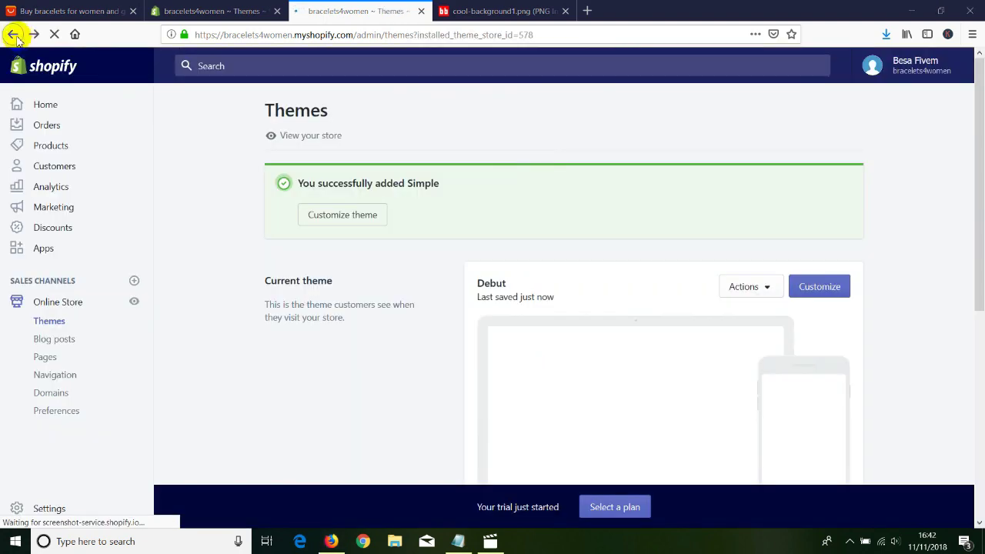
scroll(248, 254, down, 3)
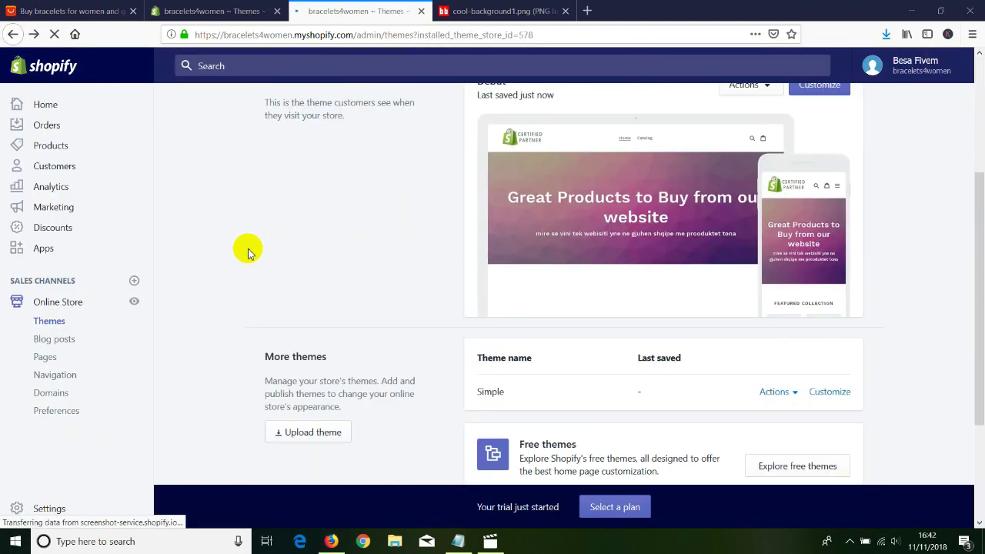
scroll(539, 335, down, 2)
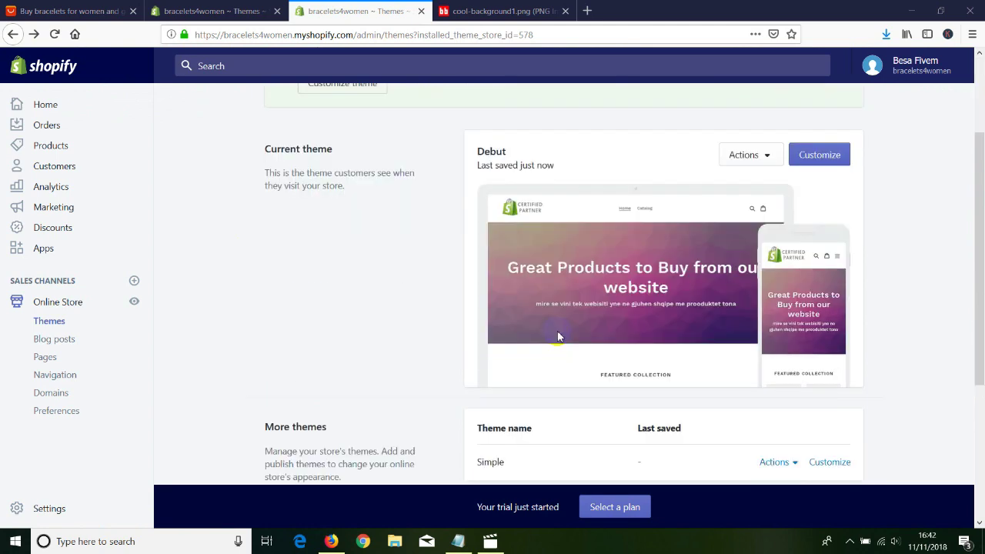
scroll(559, 336, down, 1)
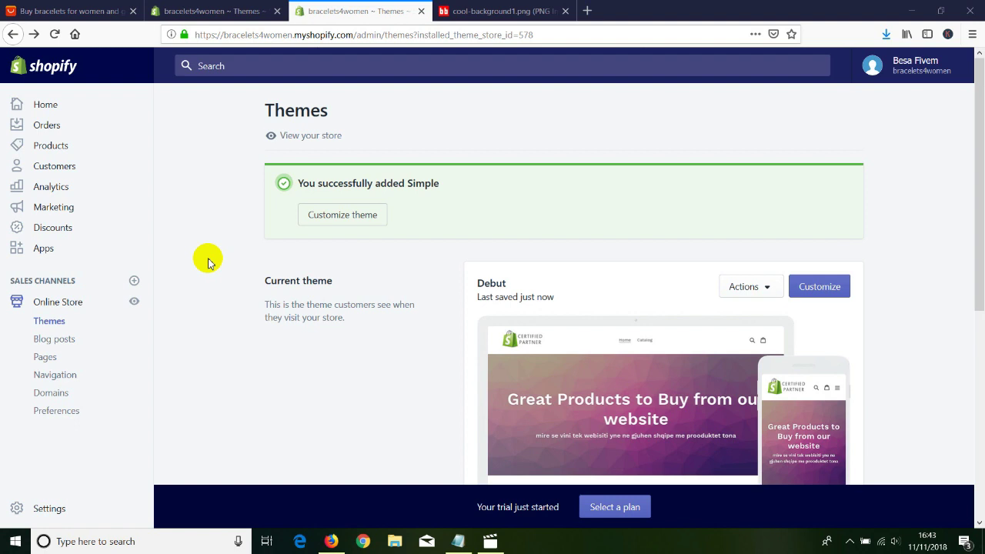
click(43, 252)
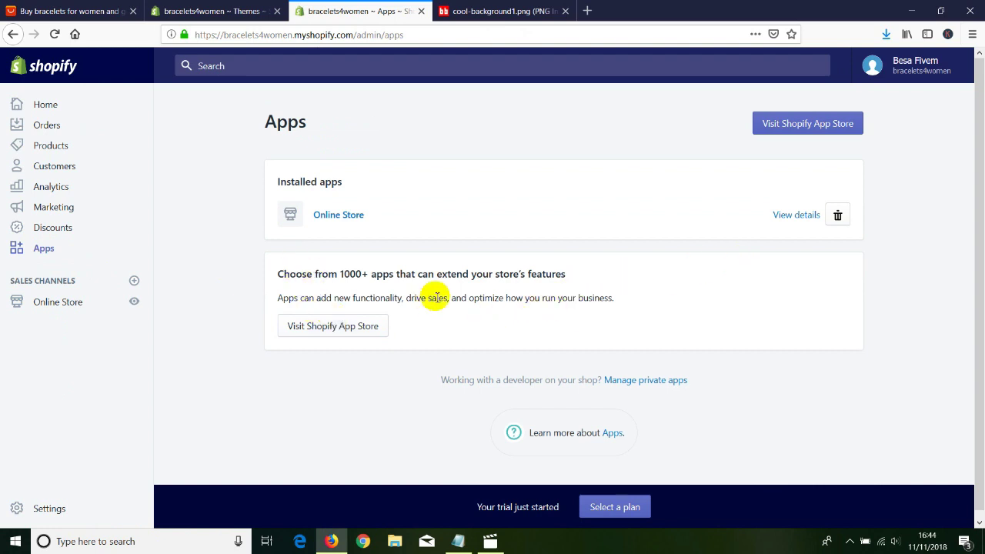
Search the Shopify App Store for 'oberlo' and open the Oberlo app listing.
scroll(767, 117, down, 1)
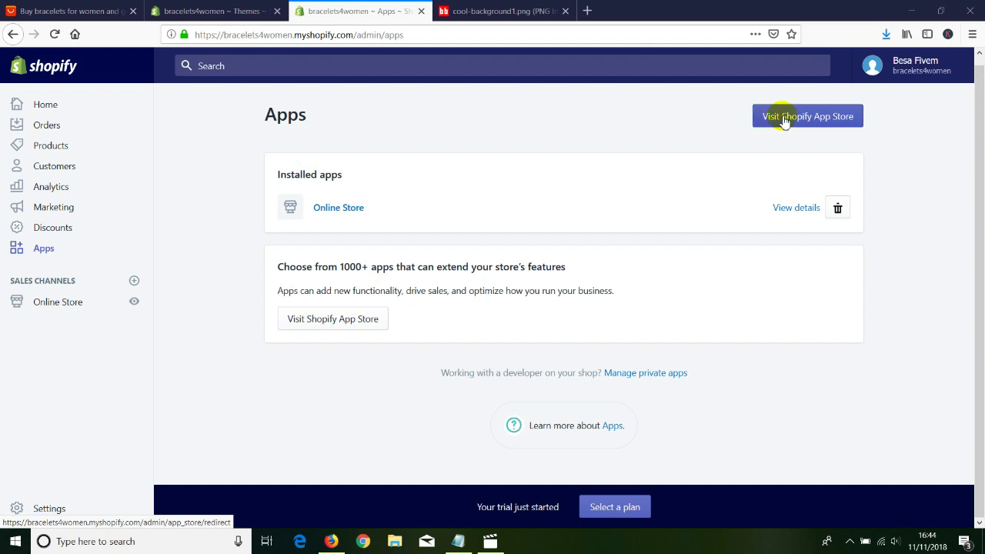
click(784, 122)
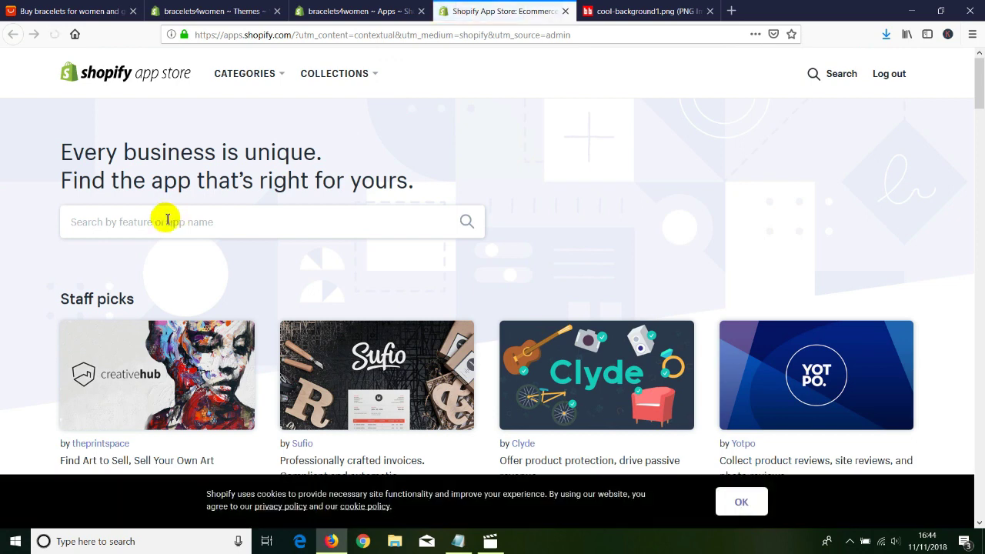
click(151, 222)
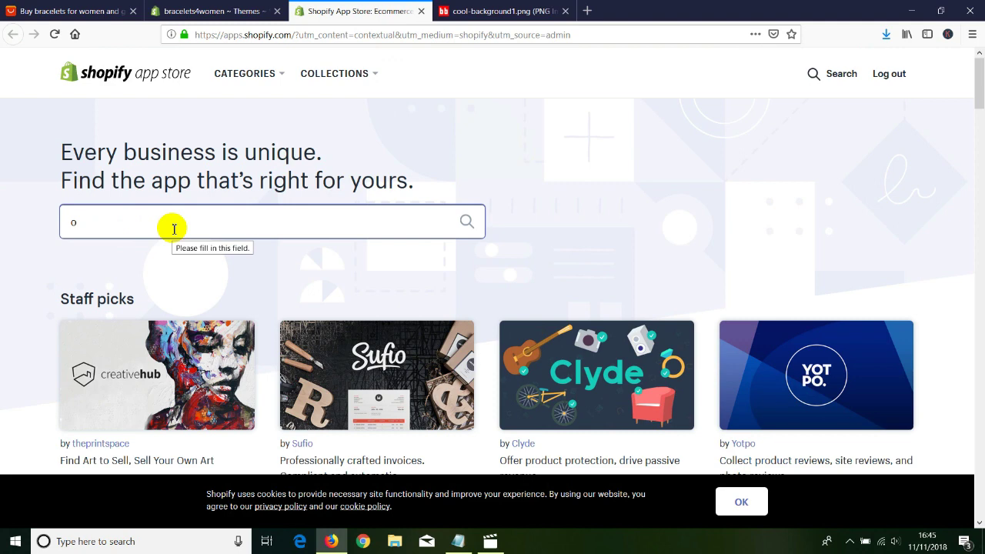
click(466, 221)
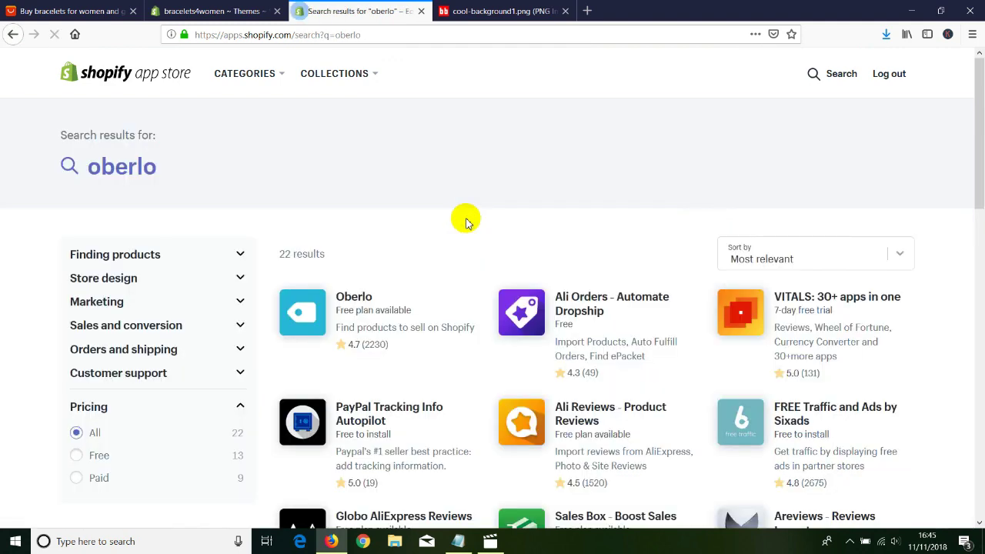
click(351, 300)
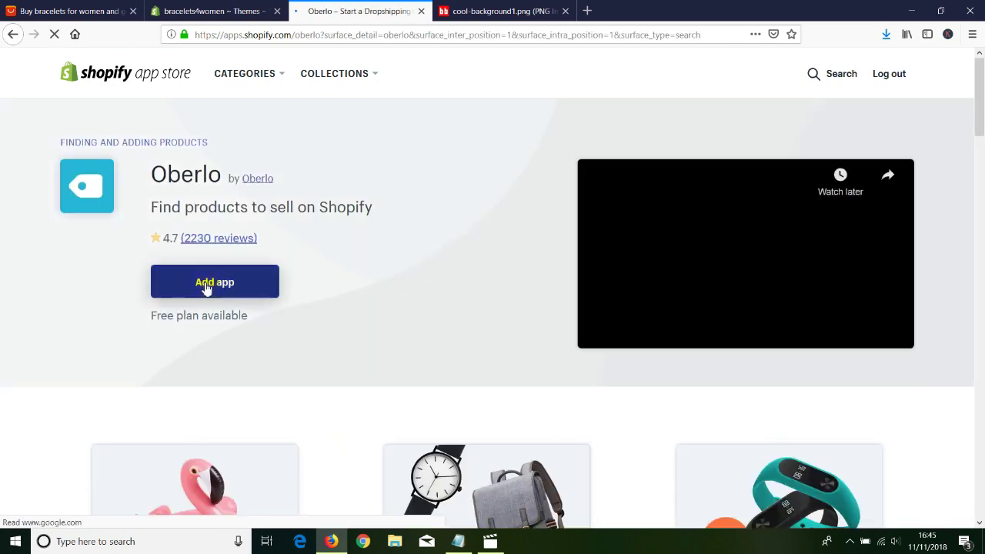
Add Oberlo to the bracelets4women store and approve its install permissions.
click(209, 288)
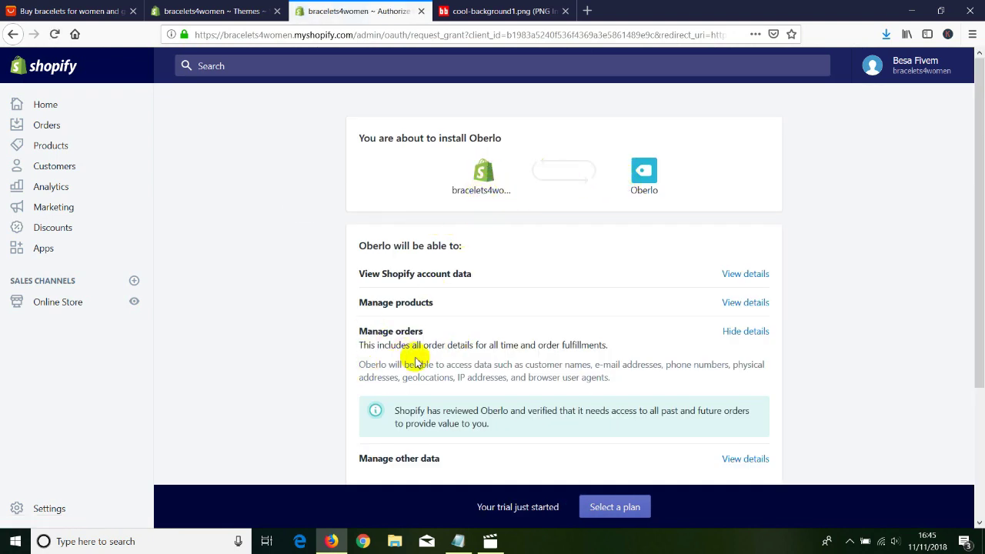
scroll(400, 362, down, 2)
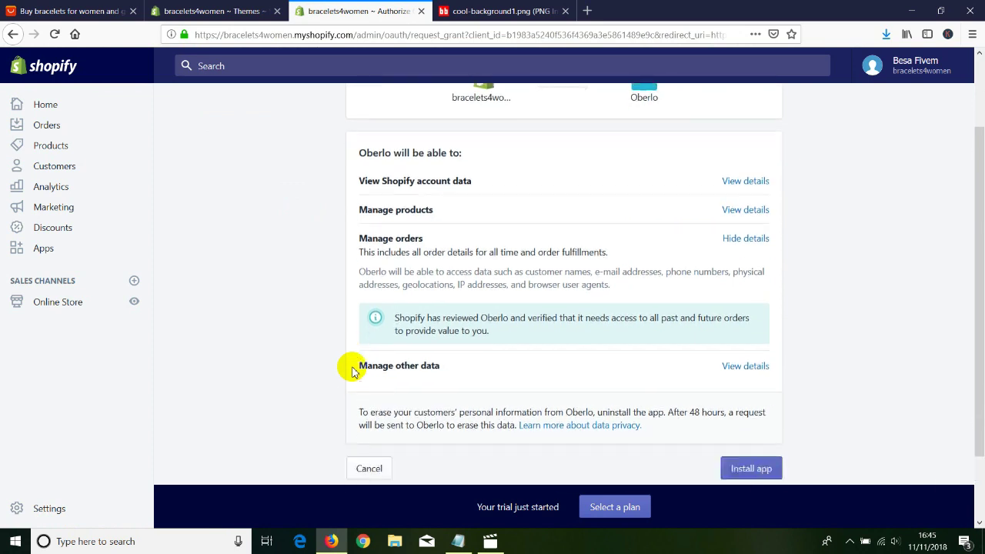
scroll(354, 372, down, 1)
click(745, 429)
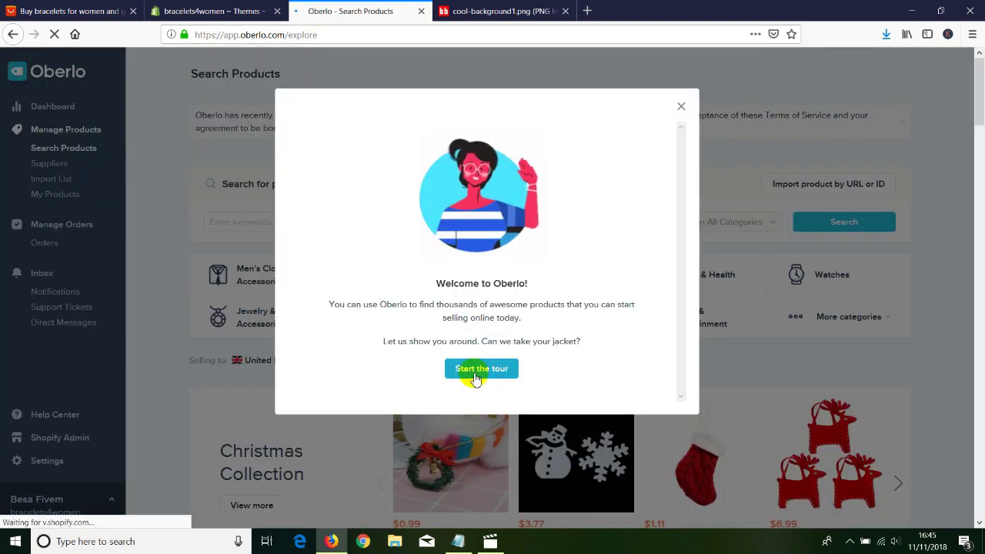
Dismiss the Welcome to Oberlo message and look over Oberlo's Search Products page.
click(682, 106)
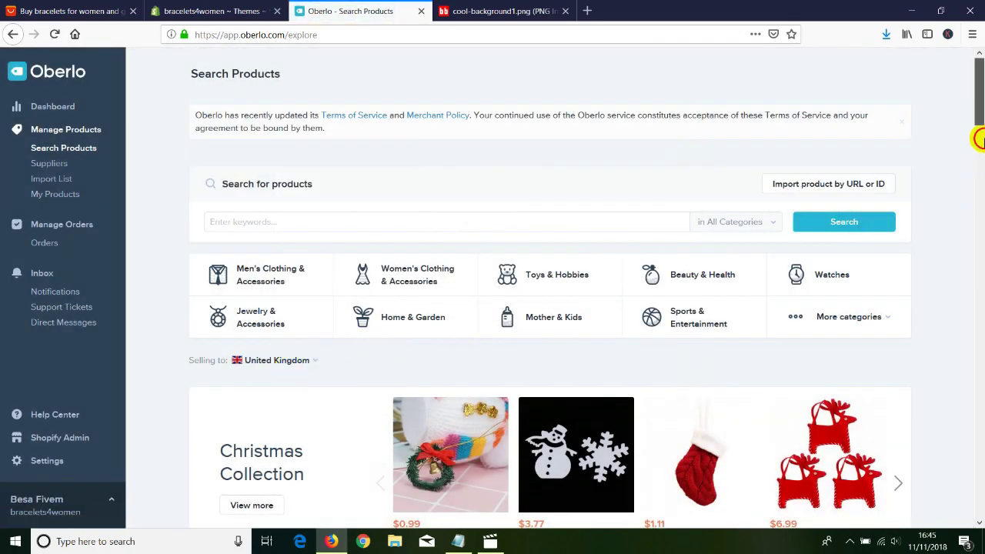
click(978, 181)
drag(978, 180, 623, 170)
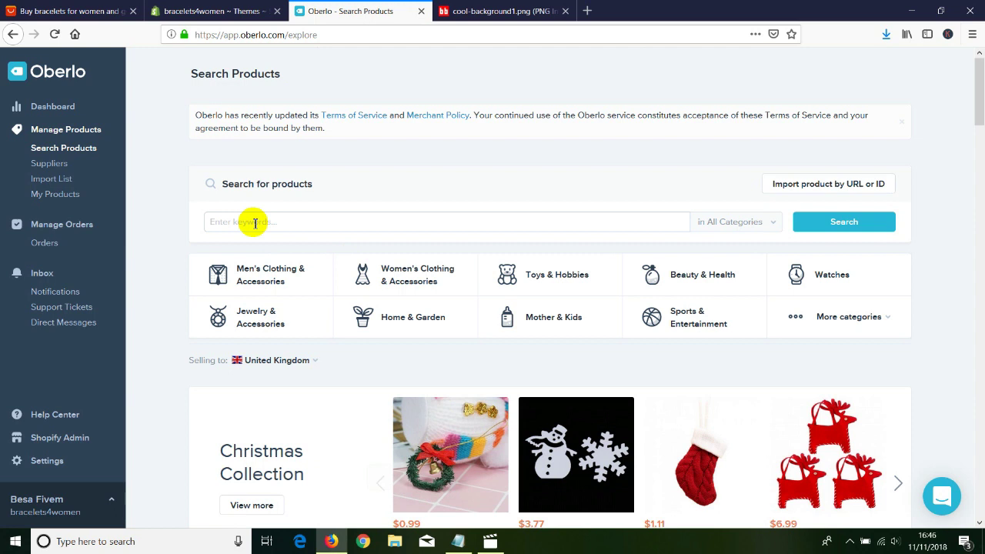
click(255, 222)
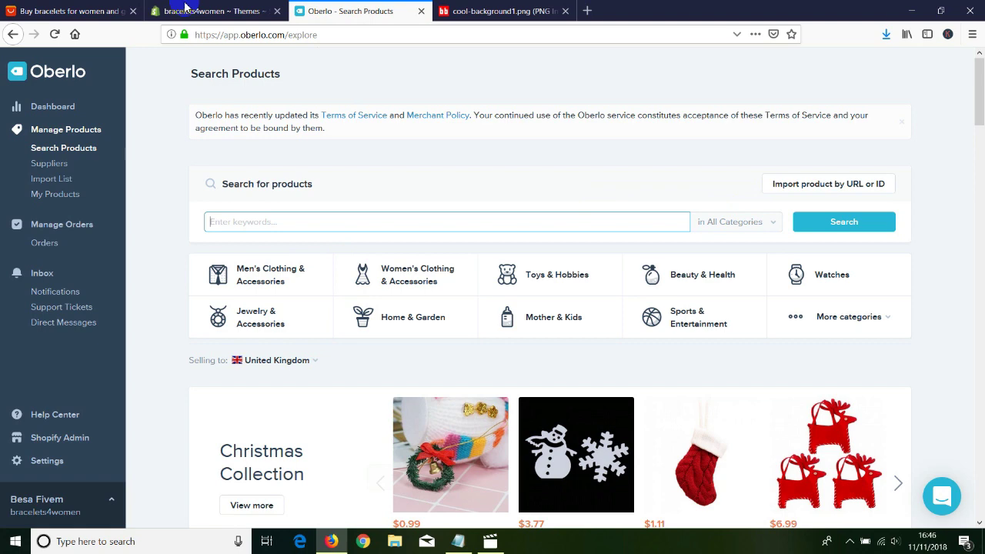
Return to the Shopify admin's Apps page, now listing Oberlo beside Online Store.
click(184, 11)
scroll(234, 254, up, 3)
scroll(233, 254, up, 1)
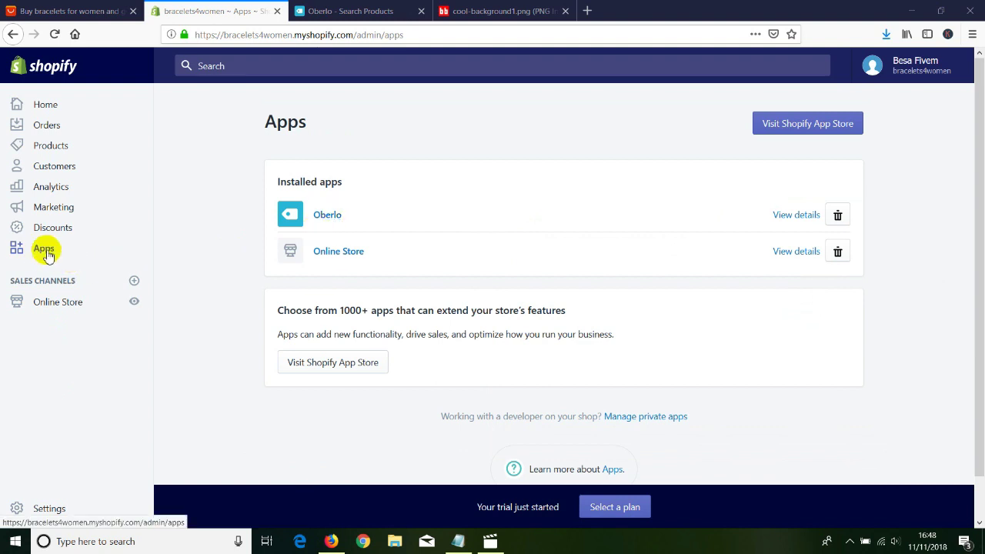
Search the App Store for 'upsell' and start adding SMAR7 Bundle Upsell ($47/month).
click(776, 134)
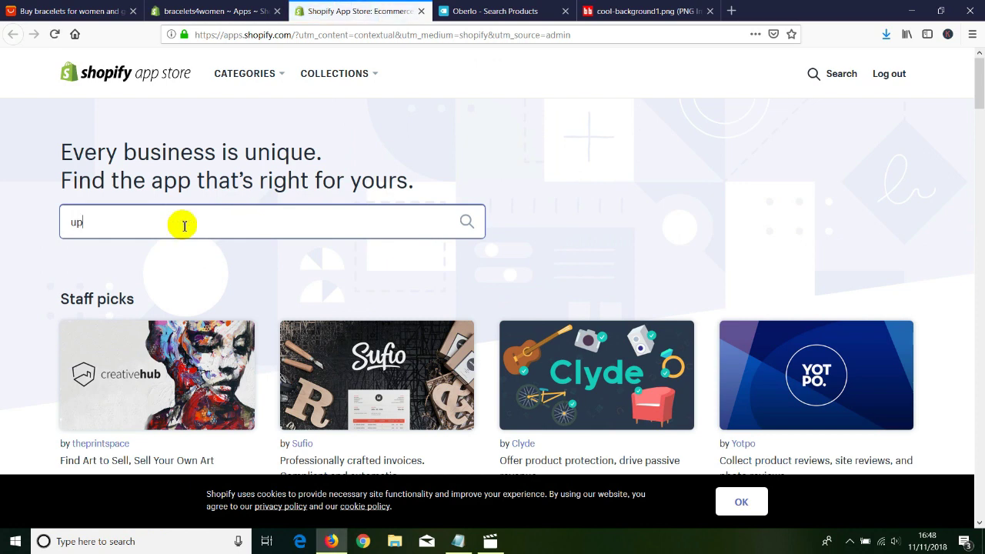
key(Return)
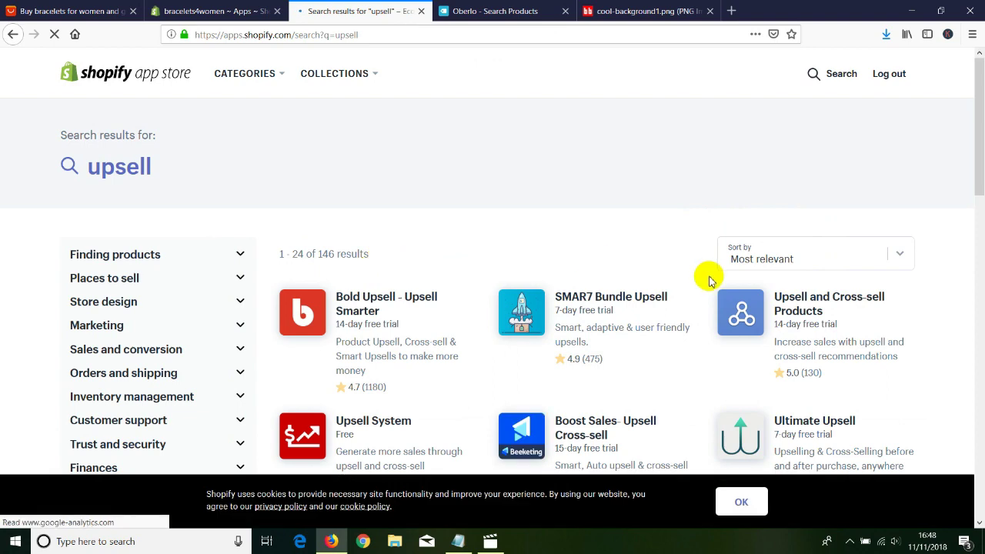
scroll(431, 291, down, 3)
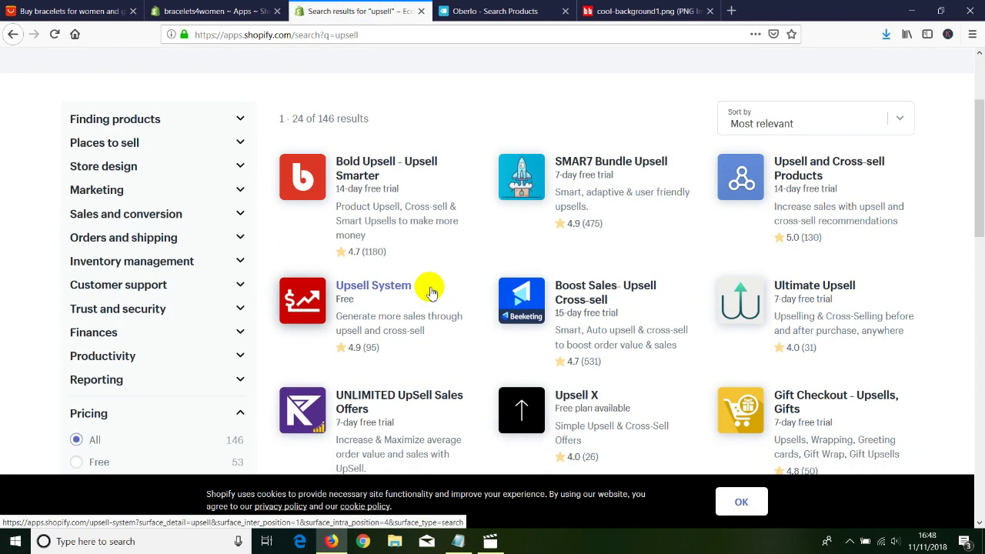
scroll(431, 291, up, 3)
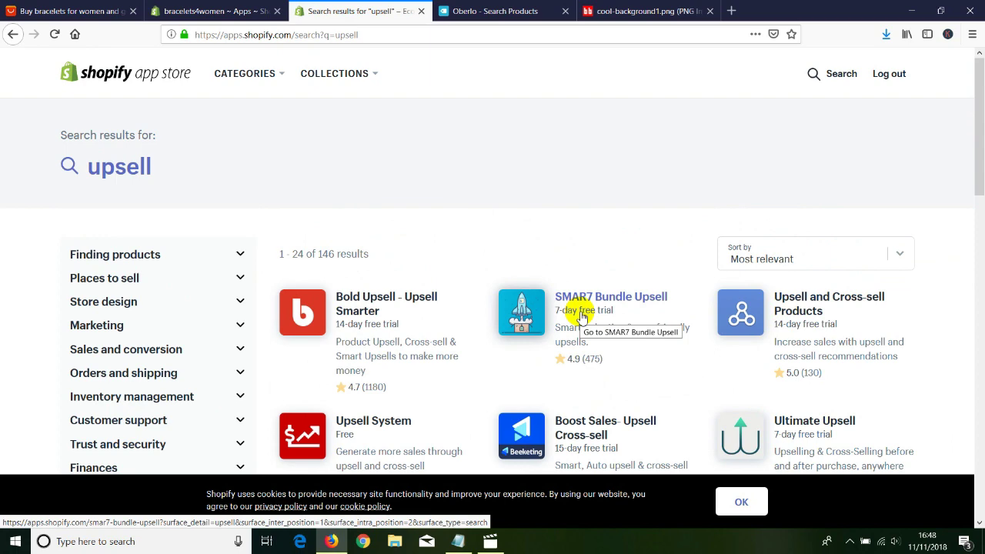
click(581, 299)
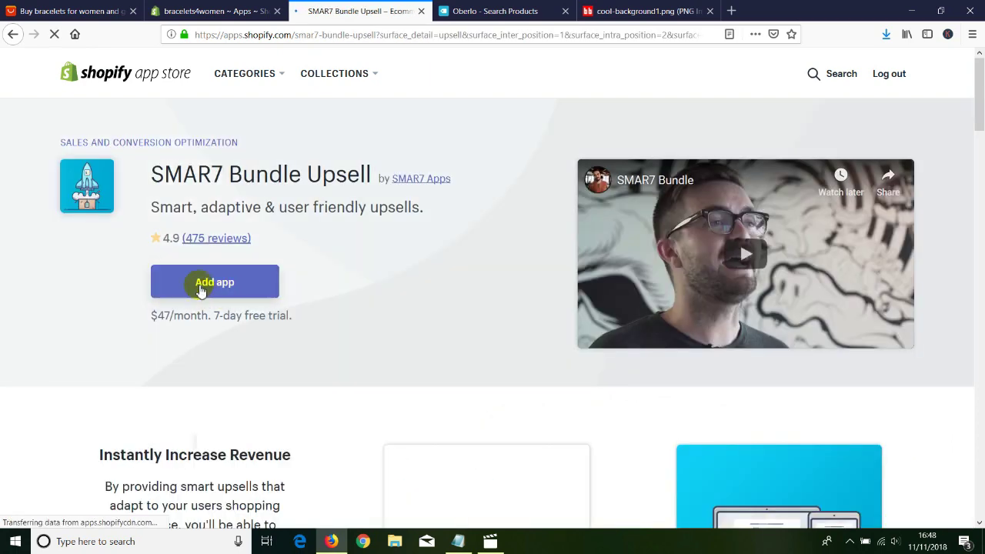
click(200, 289)
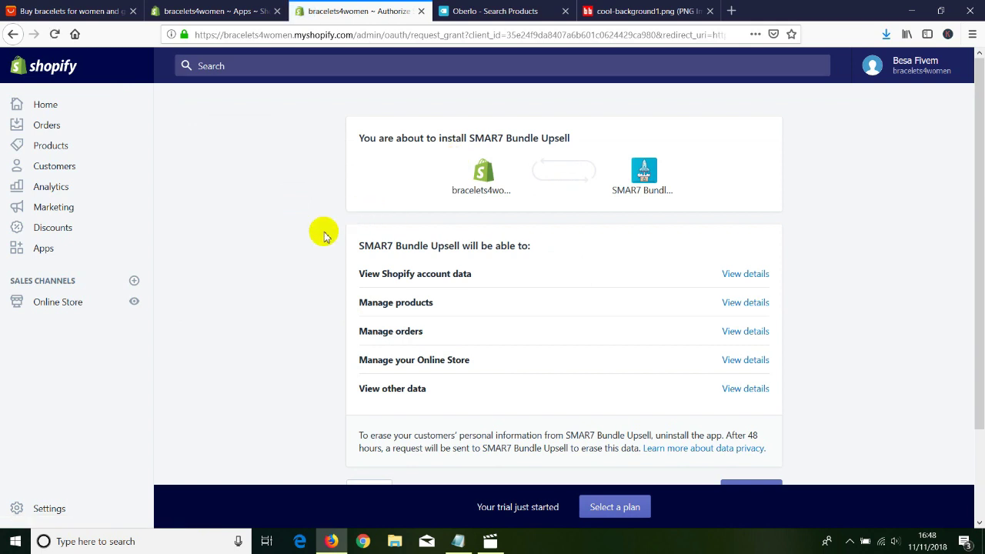
Install SMAR7 Bundle Upsell, then open Oberlo's Search Products page in a new tab.
scroll(324, 237, down, 3)
click(741, 387)
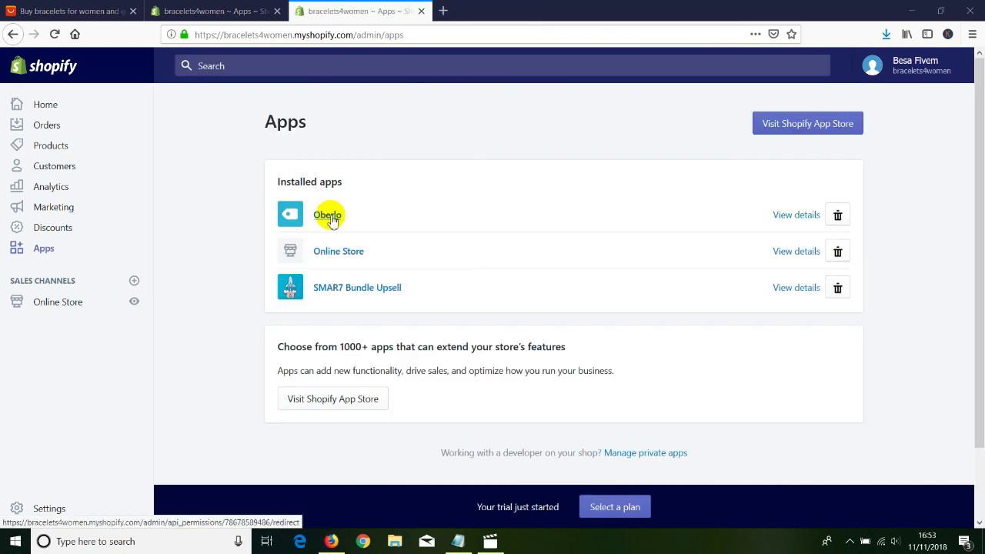
click(329, 217)
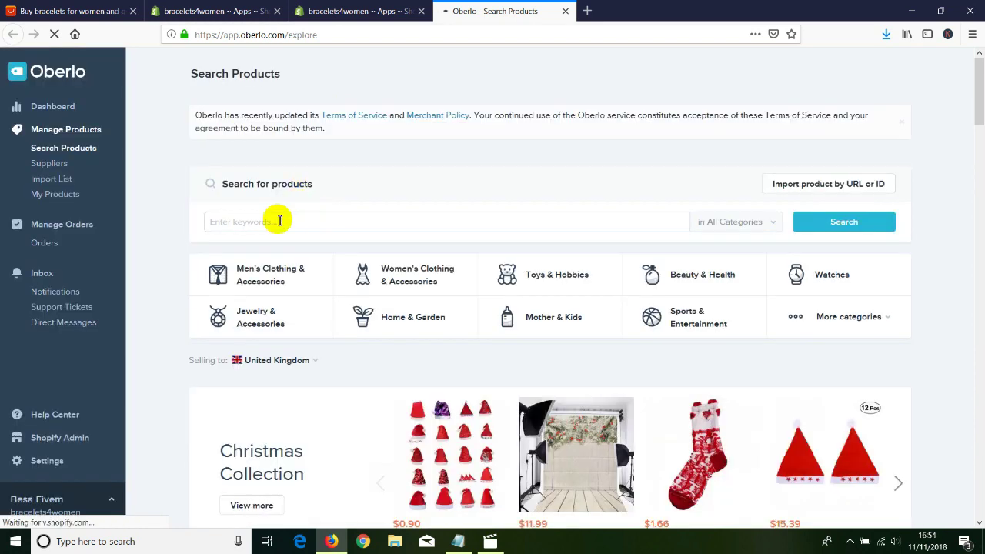
Search Oberlo for bracelets for women, retrying the misspelled keyword, and browse the 293,464 results.
click(266, 221)
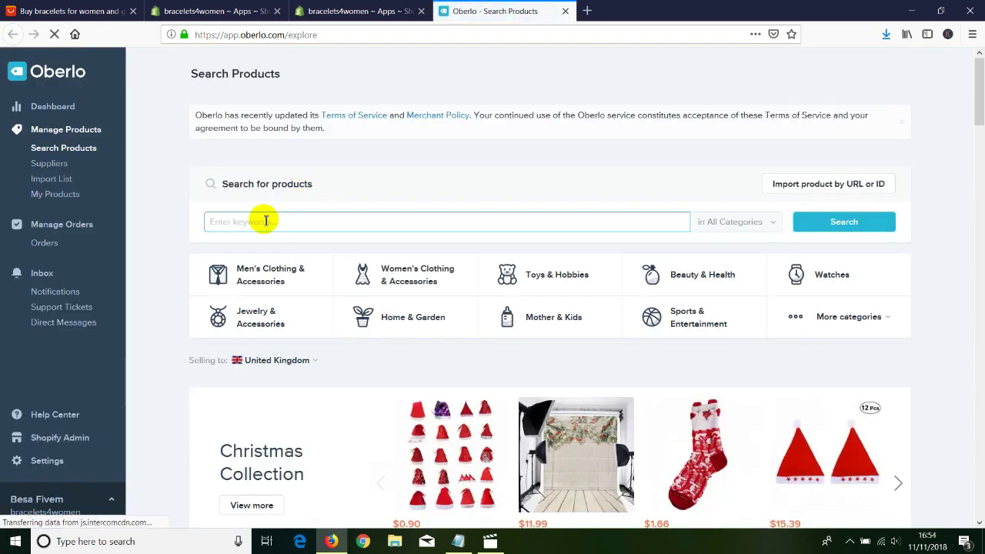
text(braincels for woman)
key(Return)
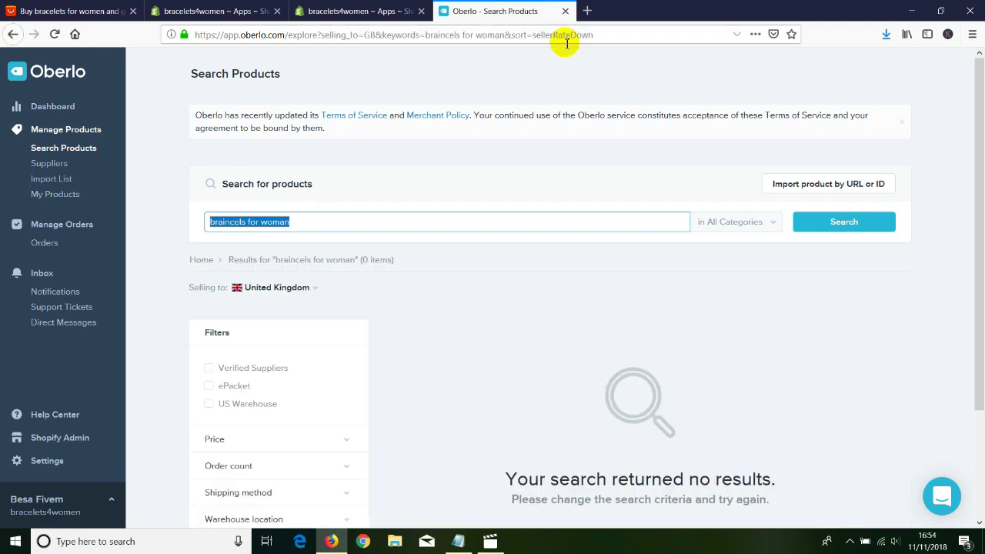
text(braincels for women)
click(805, 224)
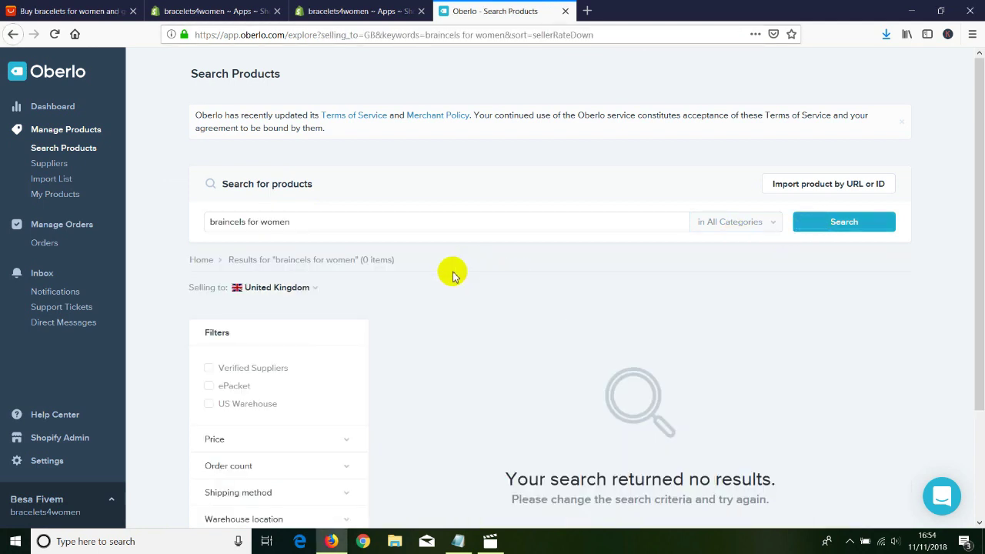
scroll(369, 285, down, 1)
scroll(369, 285, down, 2)
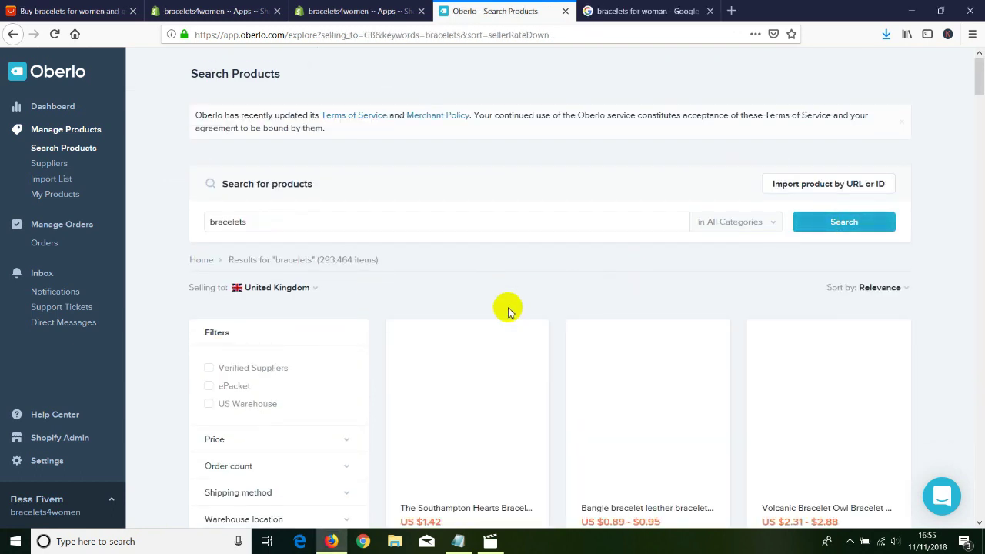
scroll(507, 311, down, 3)
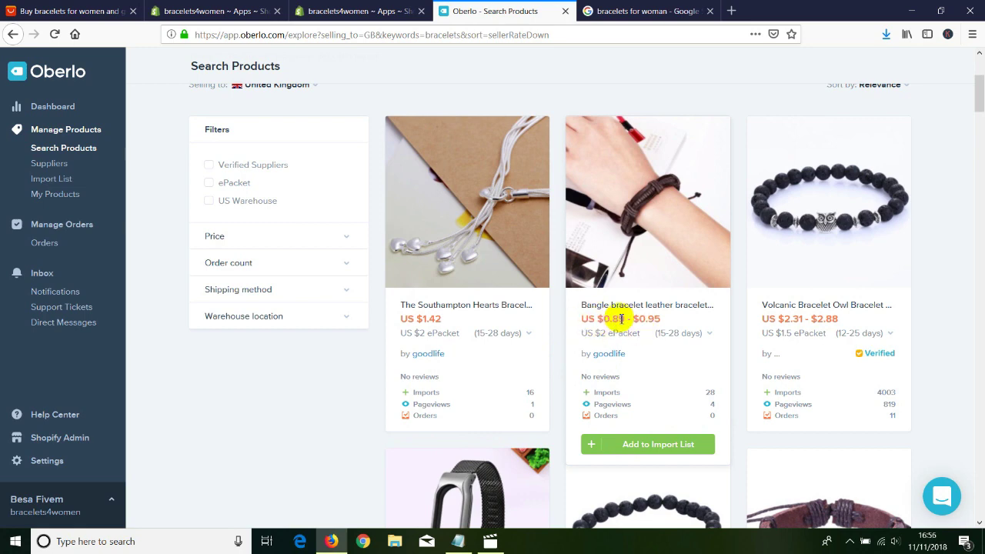
Add the woven leather bangle bracelet to the import list and browse further results.
click(630, 447)
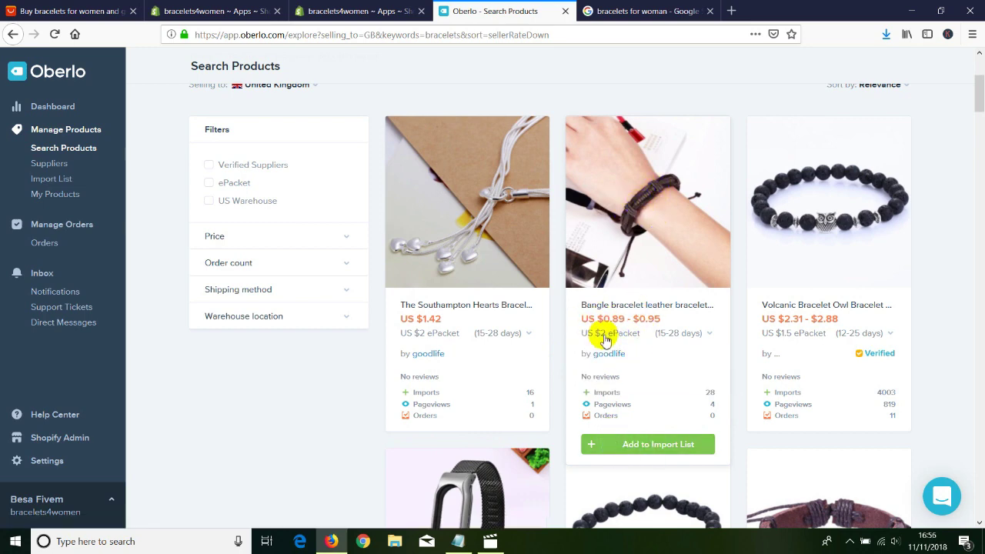
click(616, 445)
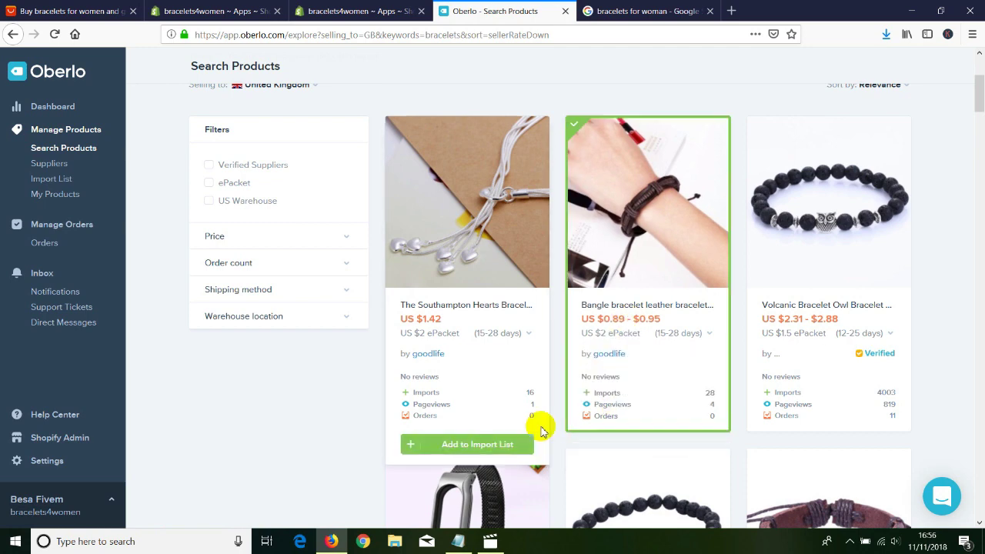
scroll(297, 403, down, 3)
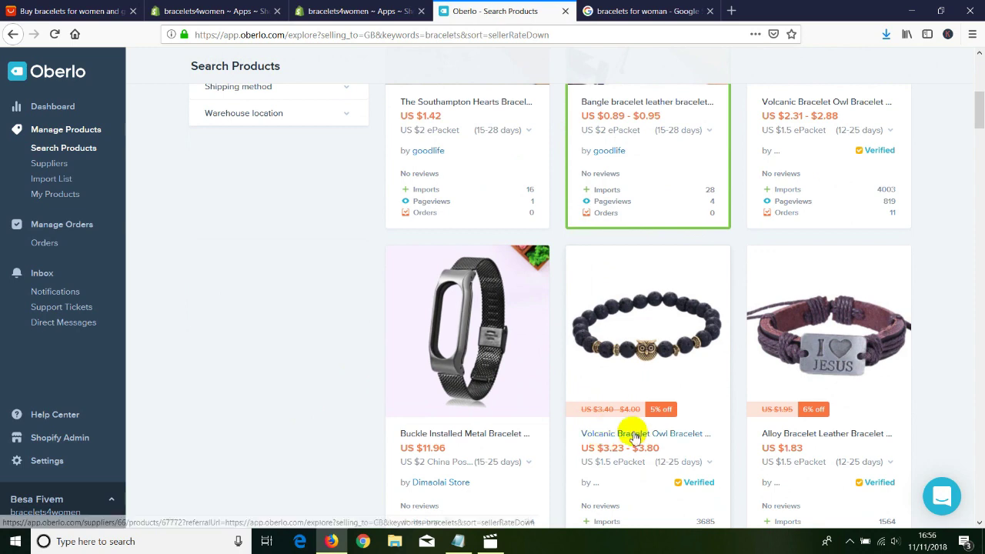
scroll(631, 433, down, 1)
scroll(512, 392, down, 1)
scroll(803, 300, down, 2)
scroll(804, 301, up, 1)
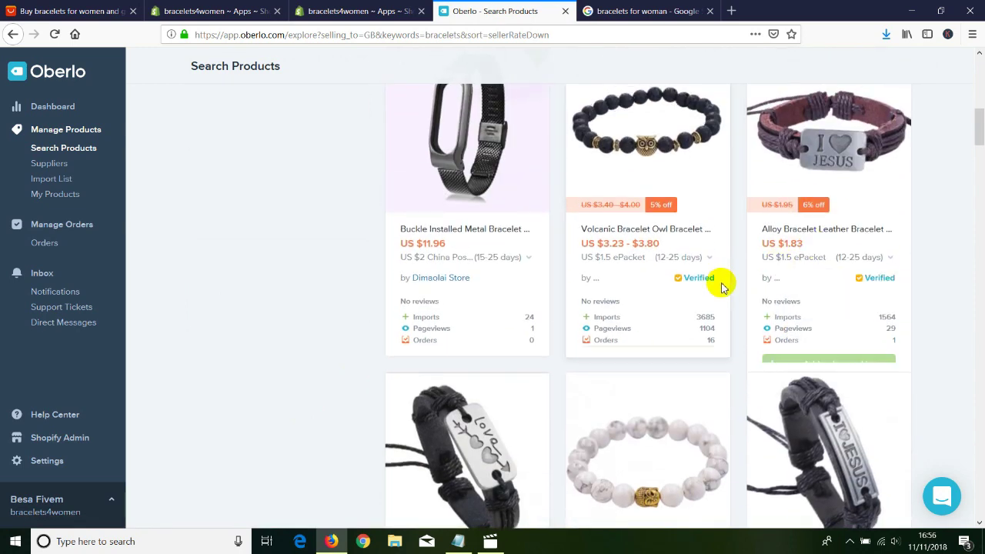
scroll(721, 283, down, 4)
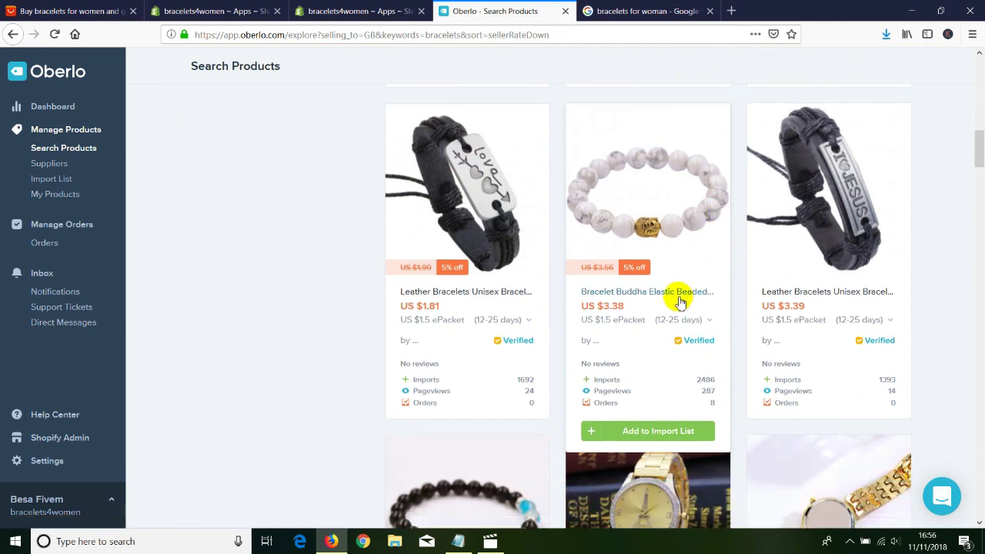
scroll(425, 267, down, 1)
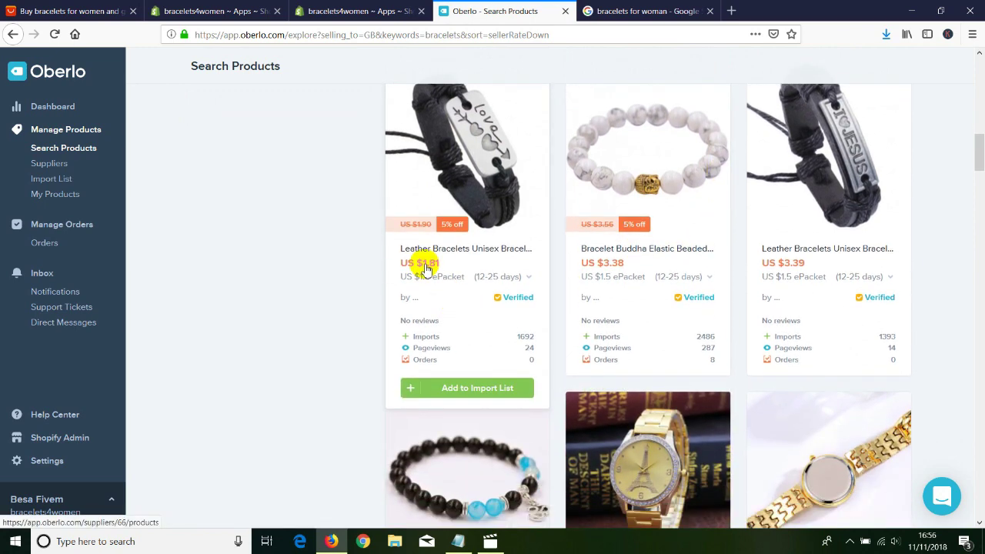
scroll(626, 275, down, 4)
scroll(393, 287, up, 2)
scroll(392, 286, up, 10)
scroll(363, 282, down, 1)
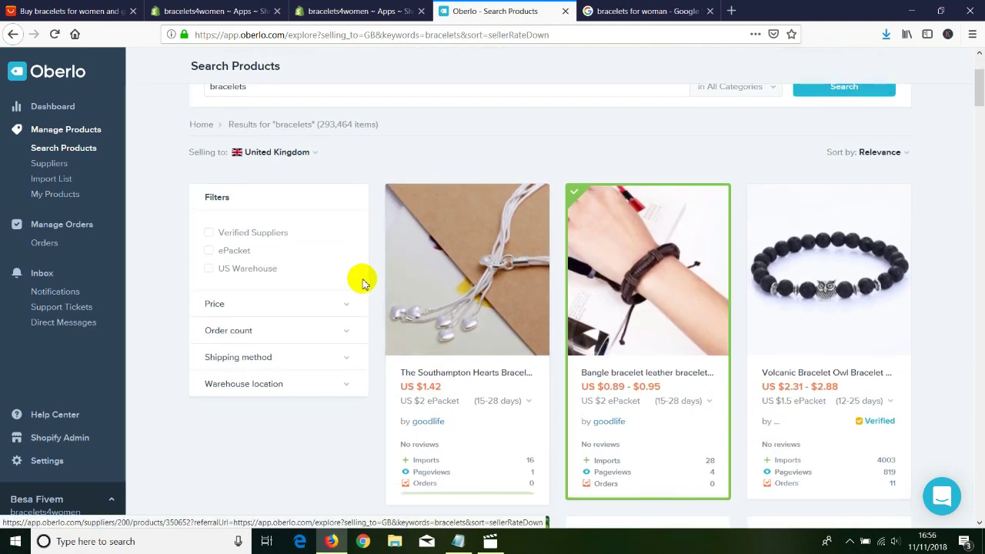
Filter prices to Under $10, add the alloy leather bracelet, and return to Search Products.
click(205, 306)
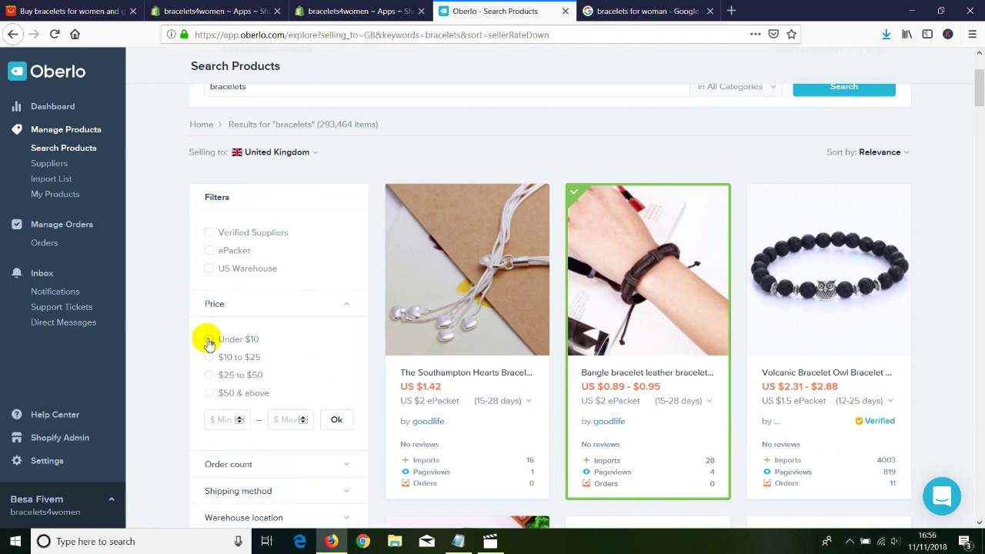
click(209, 339)
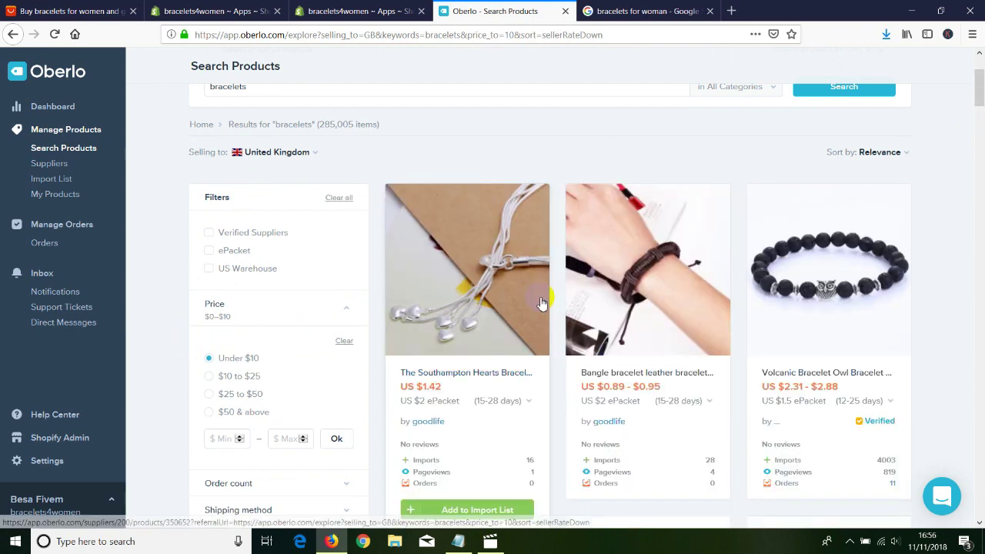
scroll(537, 308, down, 2)
scroll(536, 308, down, 5)
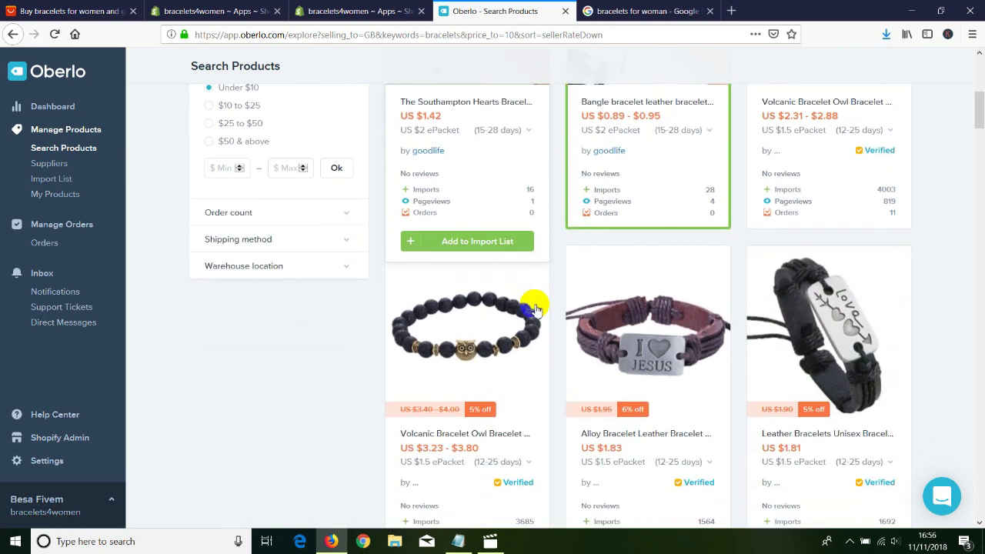
scroll(536, 308, down, 4)
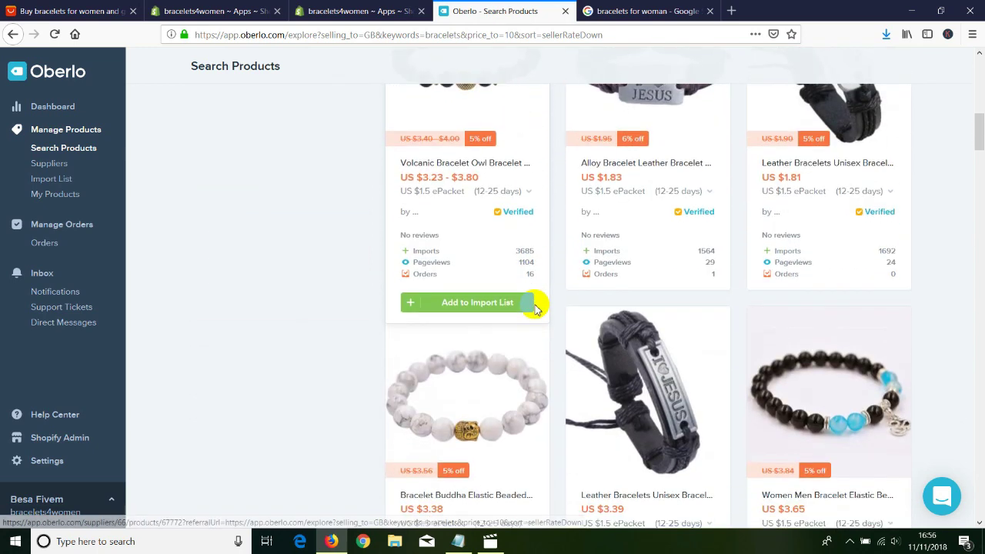
click(627, 303)
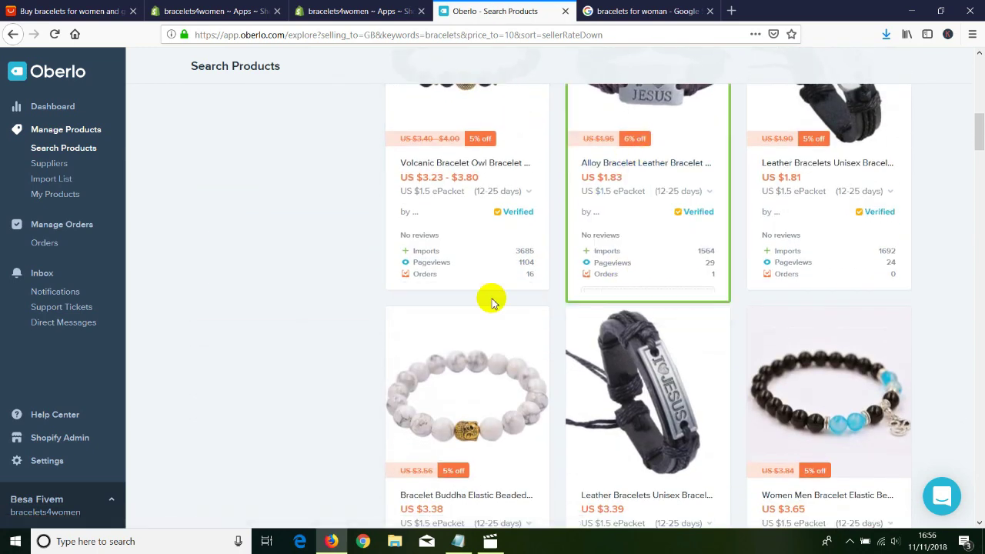
scroll(236, 332, up, 7)
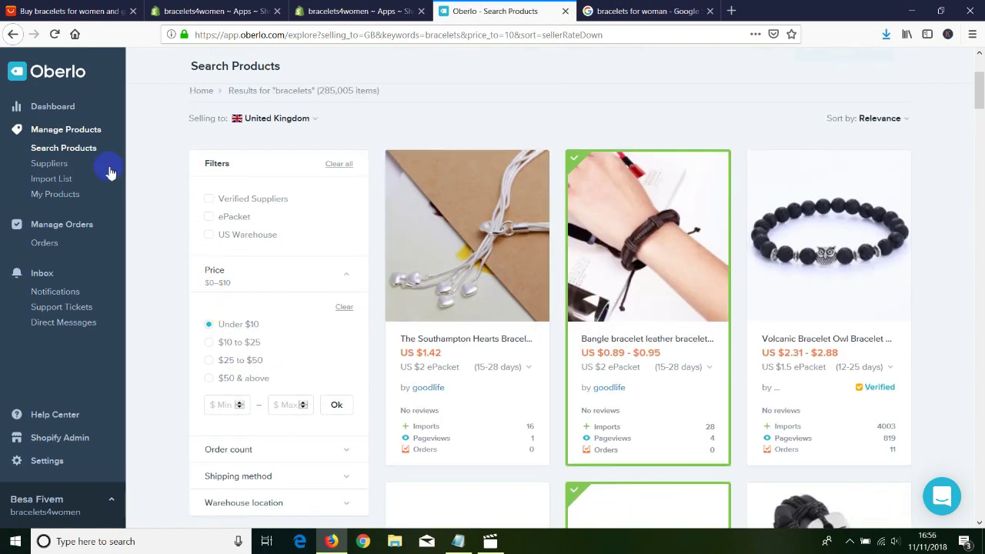
click(74, 132)
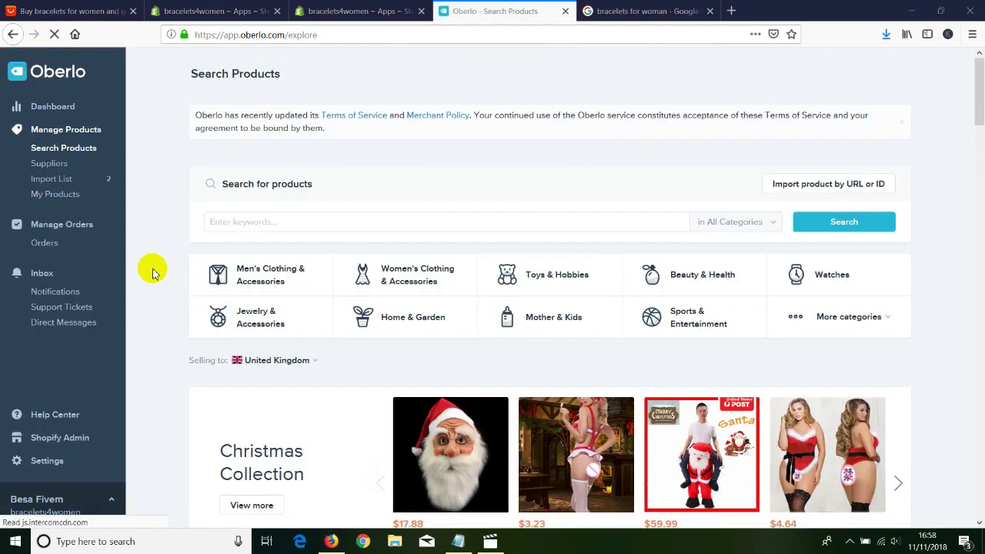
Open Oberlo's Import List and tick the woven leather bangle bracelet's checkbox.
click(51, 179)
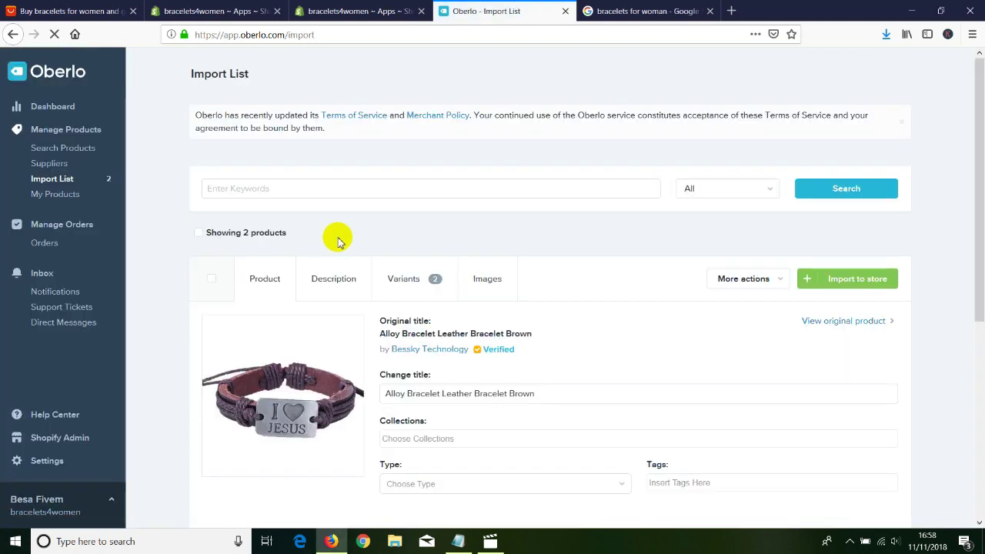
scroll(221, 324, down, 3)
scroll(222, 323, down, 1)
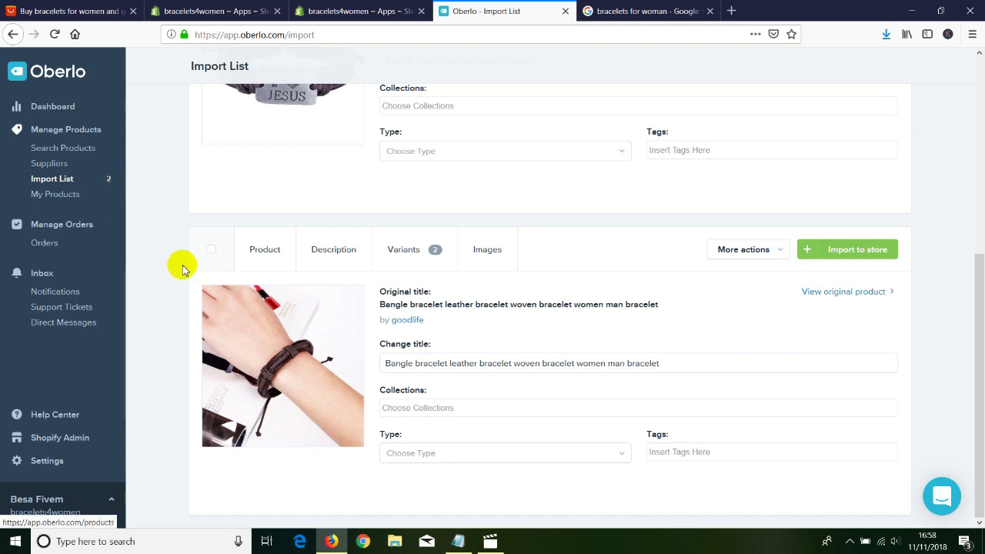
click(211, 251)
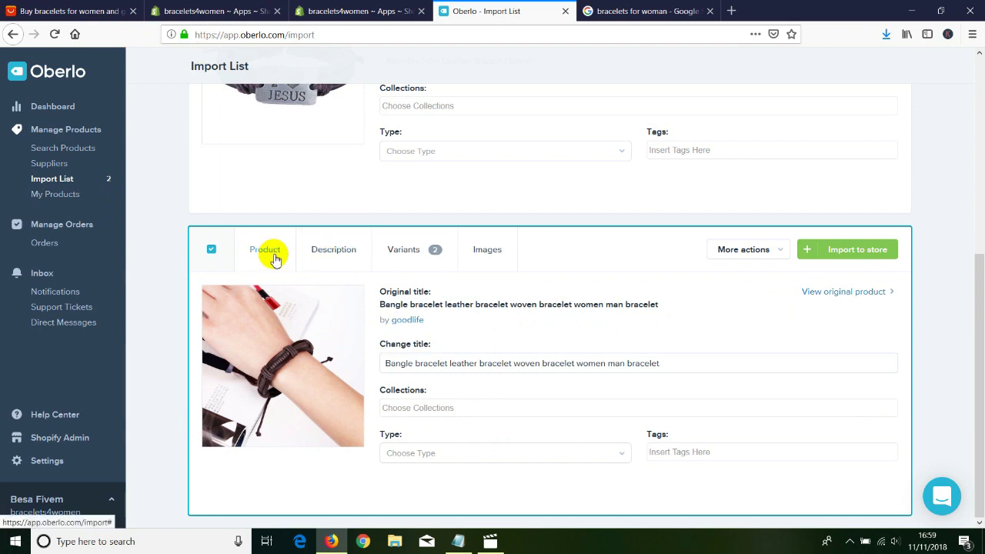
Read through the bangle bracelet's product description in Oberlo.
click(331, 254)
scroll(261, 331, down, 3)
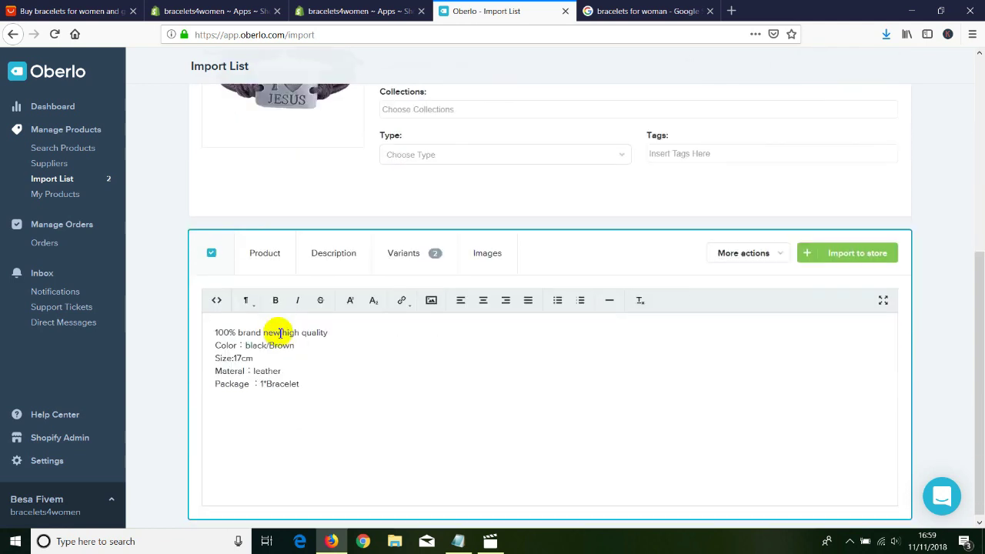
drag(300, 379, 214, 328)
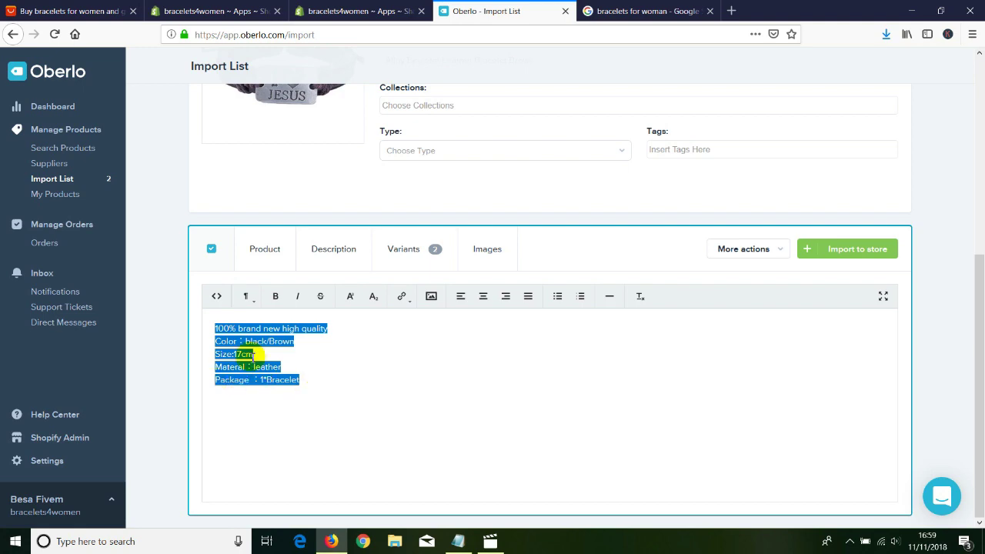
scroll(286, 370, up, 1)
scroll(283, 370, up, 5)
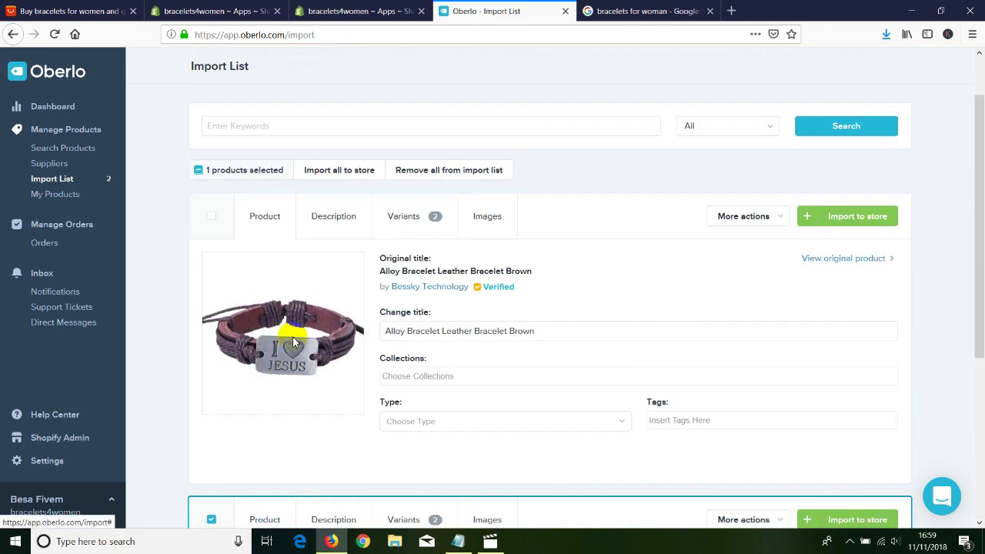
Review the alloy bracelet's description, then bring up its variants and prices.
click(333, 219)
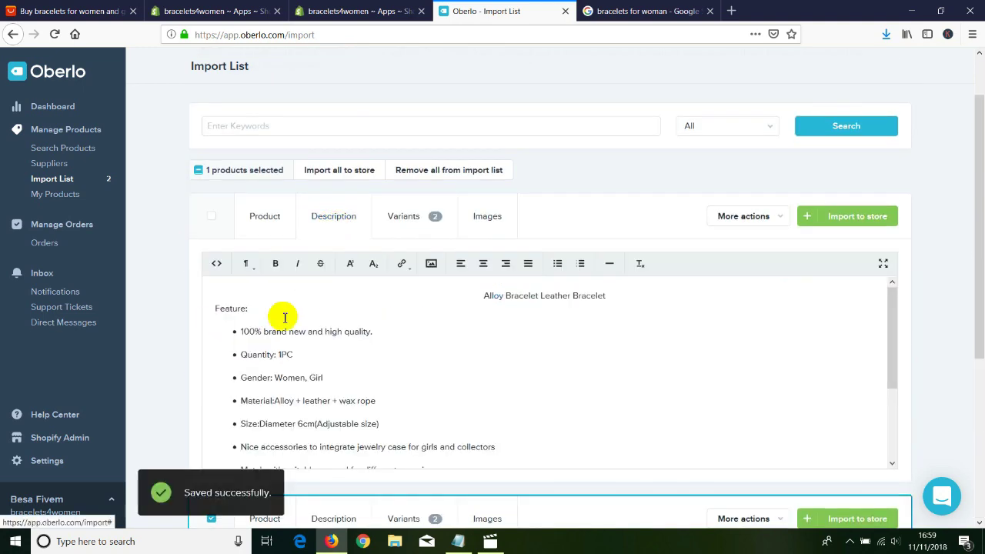
drag(216, 309, 403, 466)
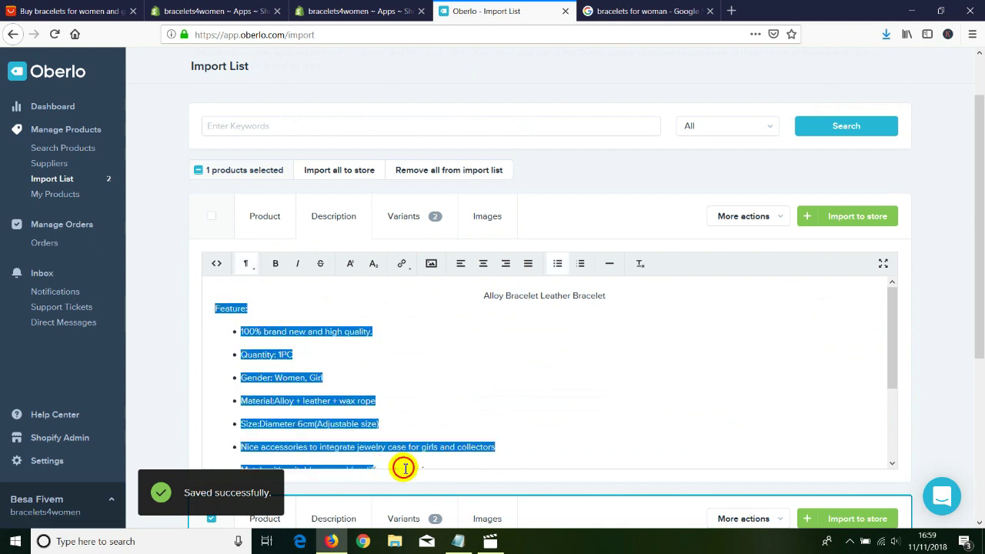
click(365, 380)
scroll(365, 380, down, 3)
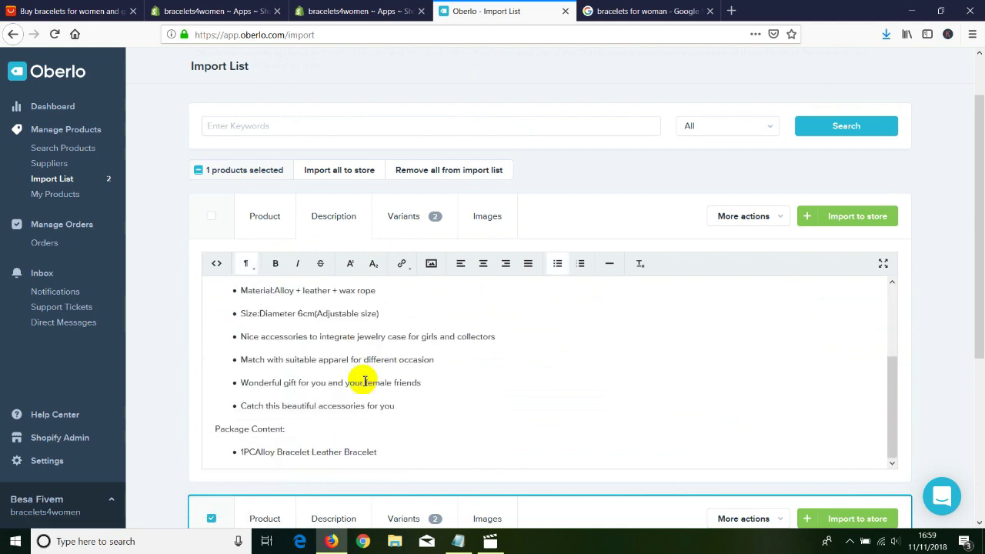
scroll(365, 380, up, 5)
click(398, 221)
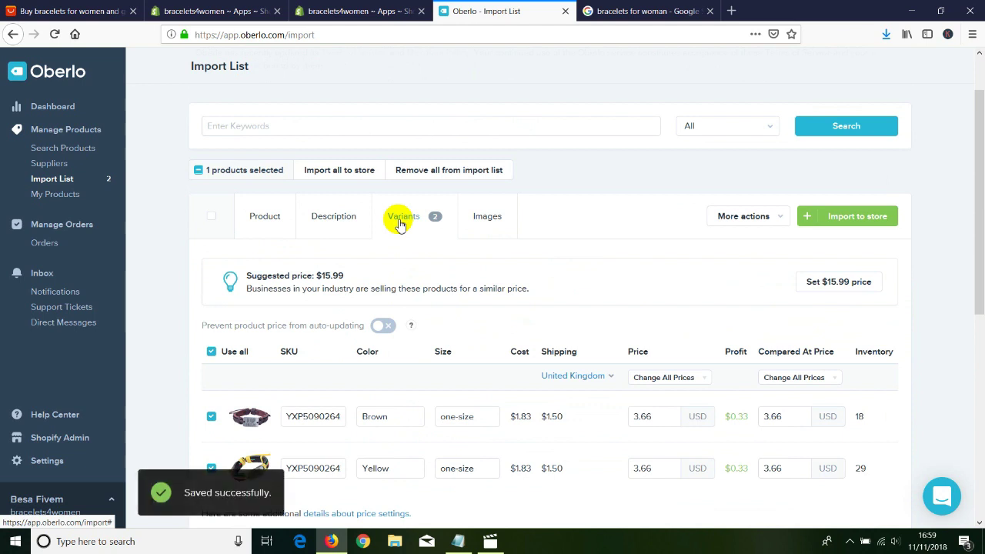
Inspect the alloy bracelet's Brown and Yellow variants and their 3.66 price.
scroll(359, 319, down, 3)
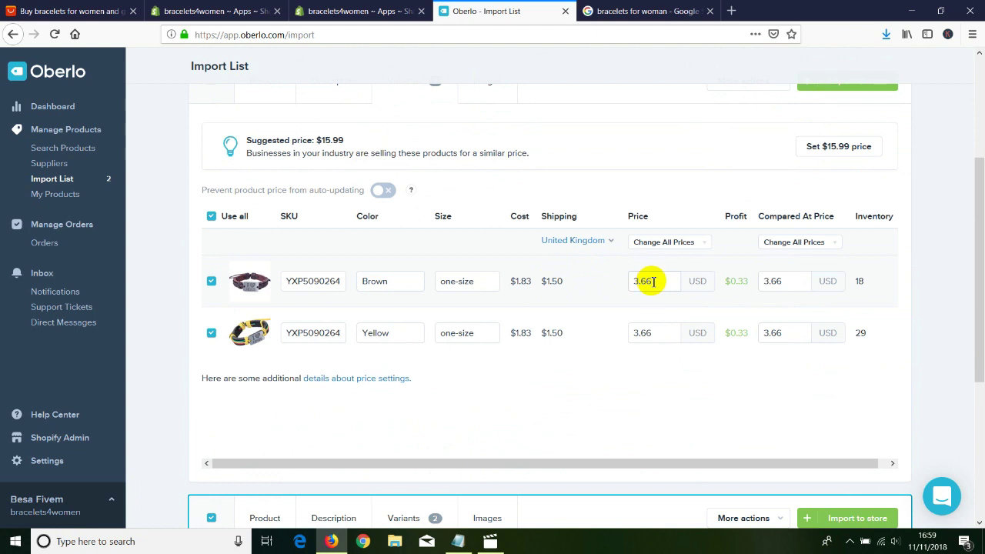
drag(665, 281, 625, 281)
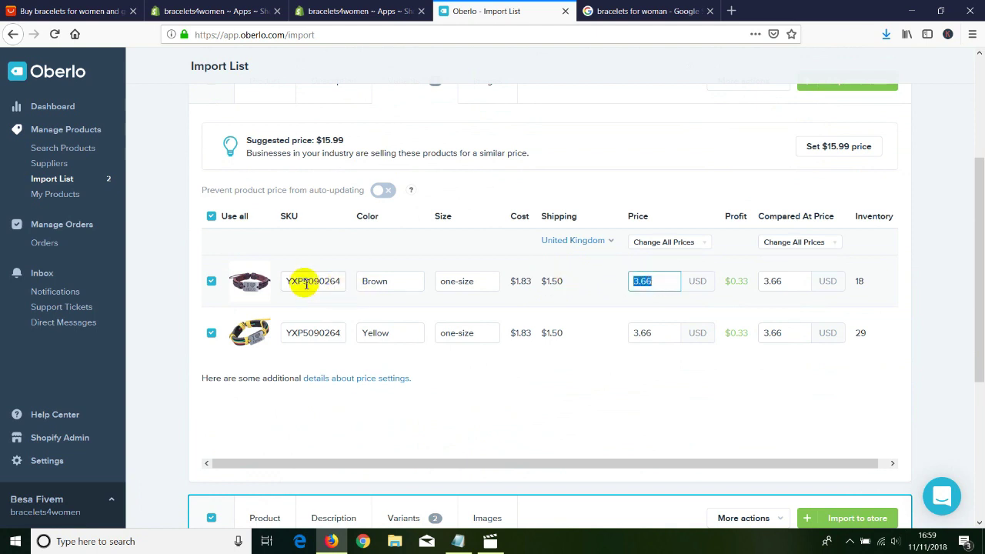
drag(389, 281, 368, 283)
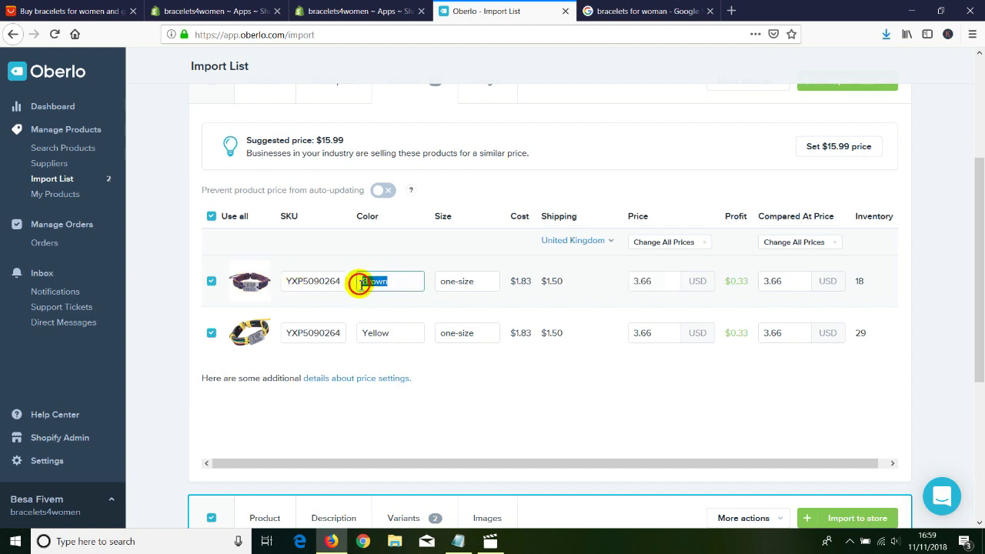
drag(378, 334, 352, 336)
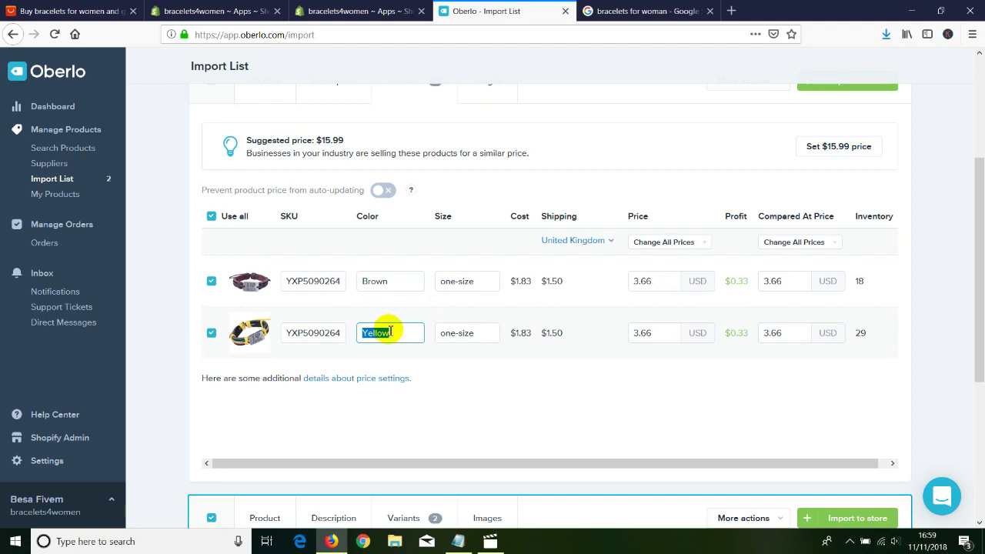
Change the leather bracelet's black price from 1.90 to 9.45 and brown from 1.78 to 7.50.
scroll(458, 336, down, 5)
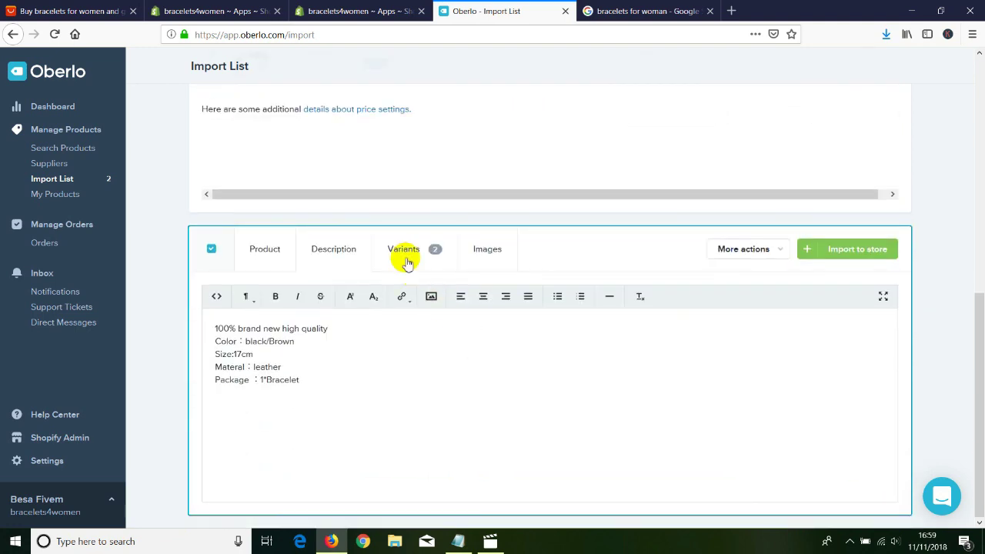
click(403, 251)
scroll(433, 315, down, 3)
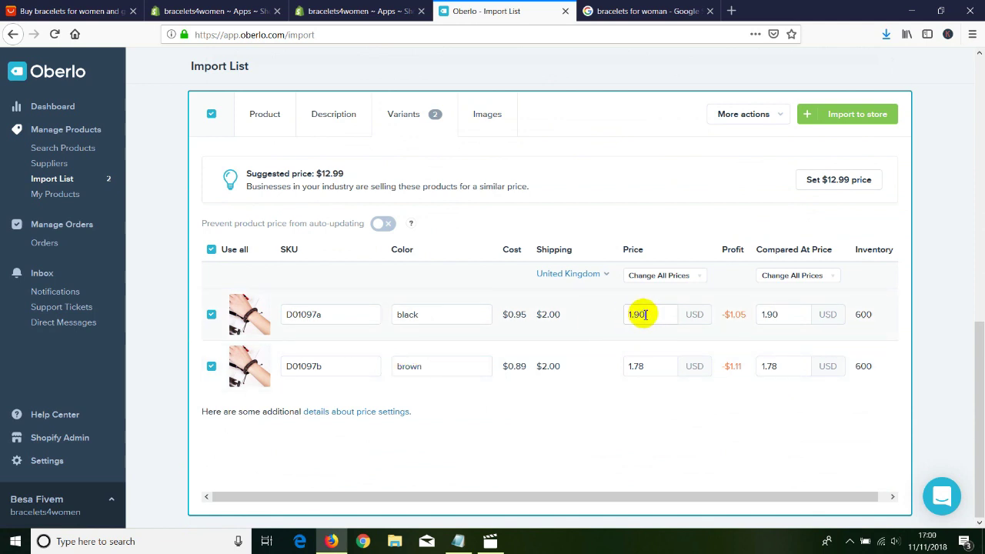
drag(652, 314, 626, 314)
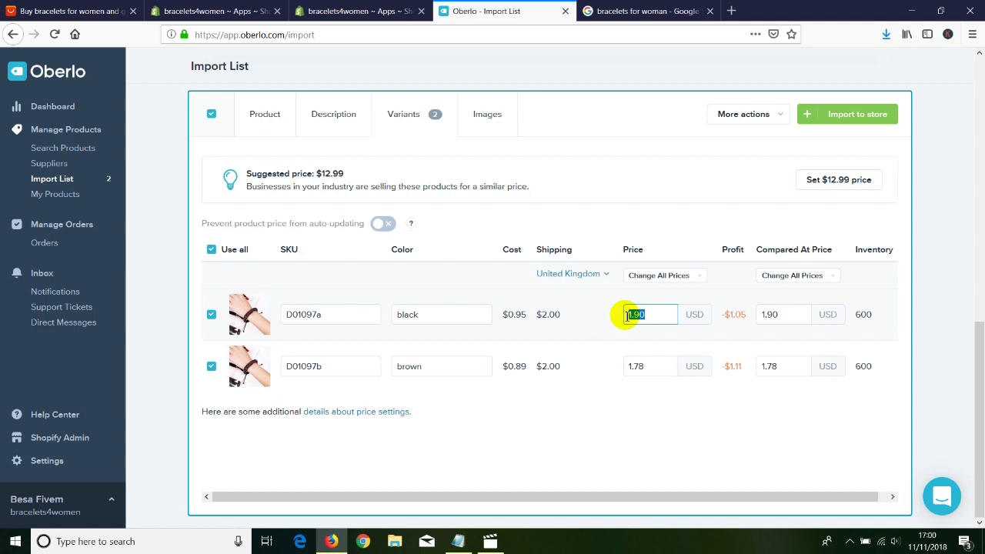
text(9.45)
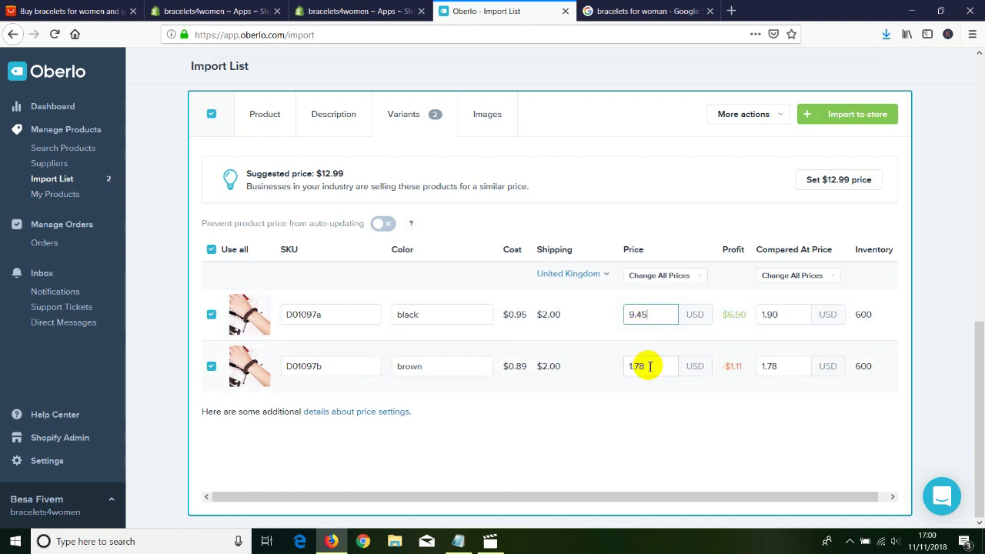
drag(642, 366, 599, 359)
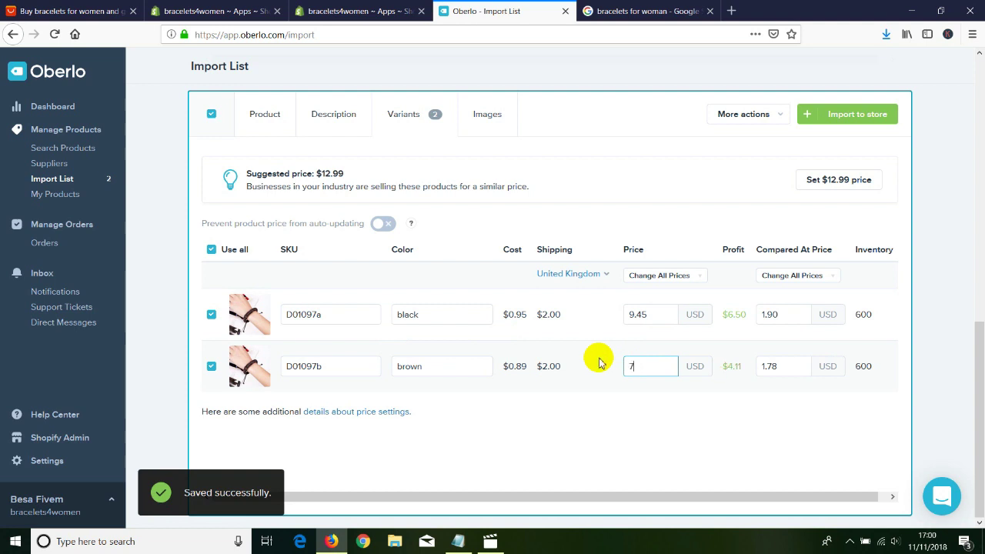
click(578, 424)
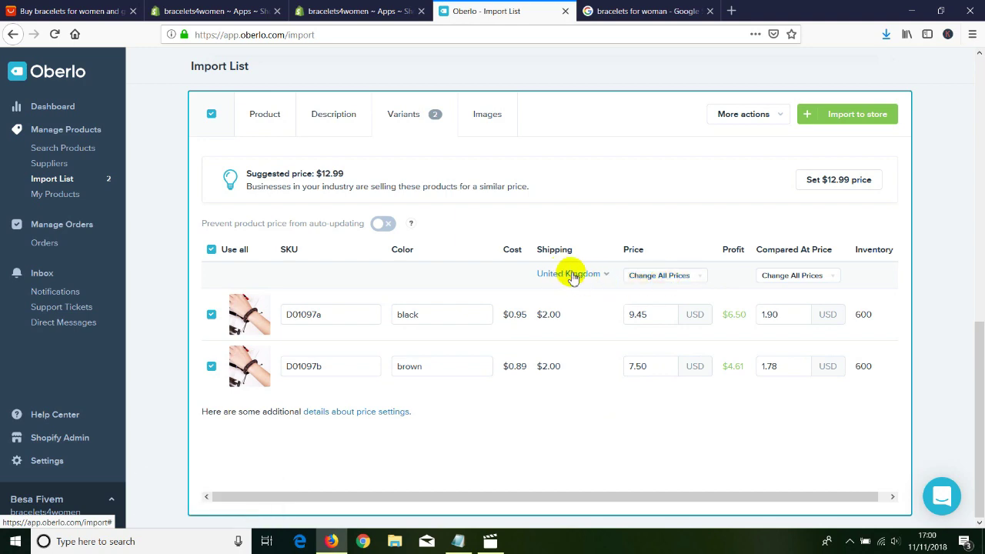
Change the shipping country from United Kingdom to United States, keeping ePacket at US $2.
click(597, 274)
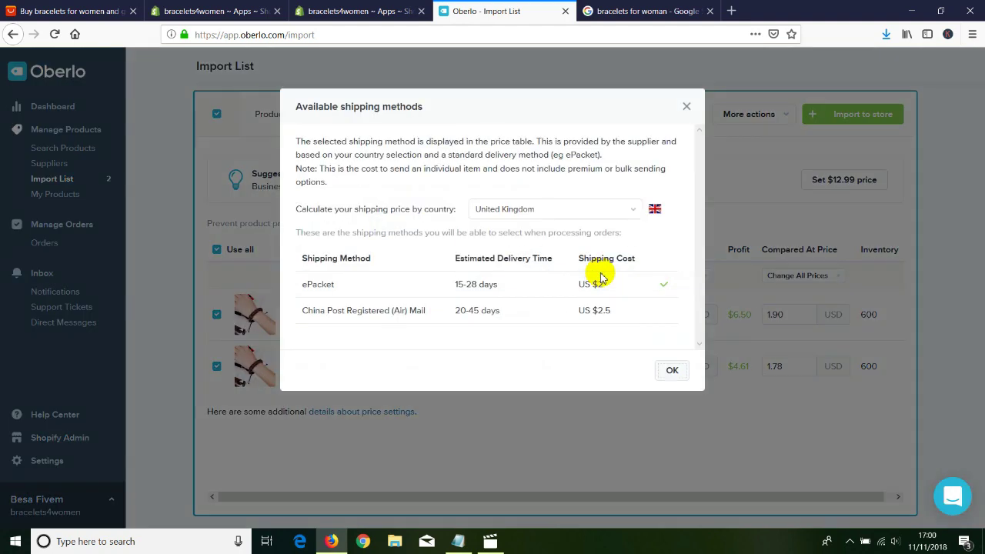
click(631, 210)
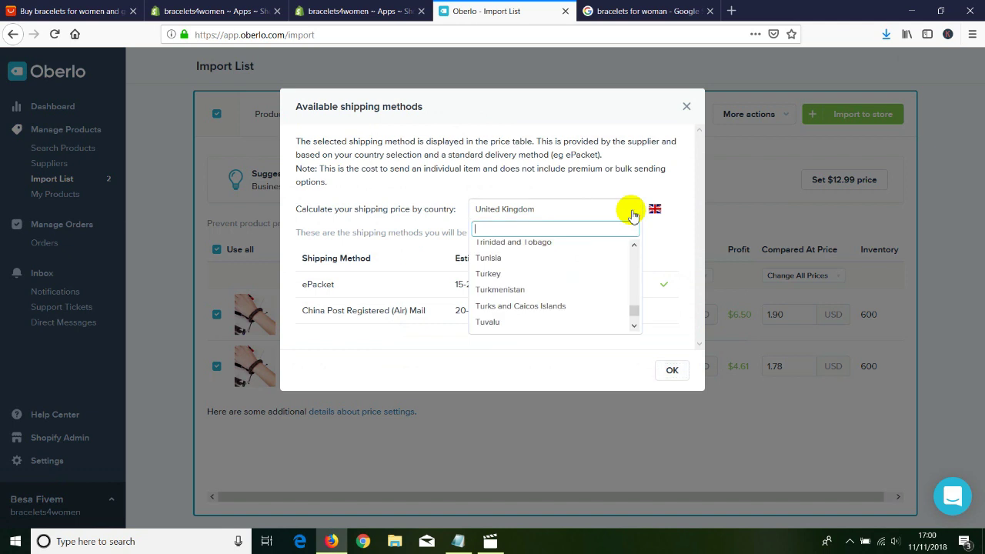
text(united)
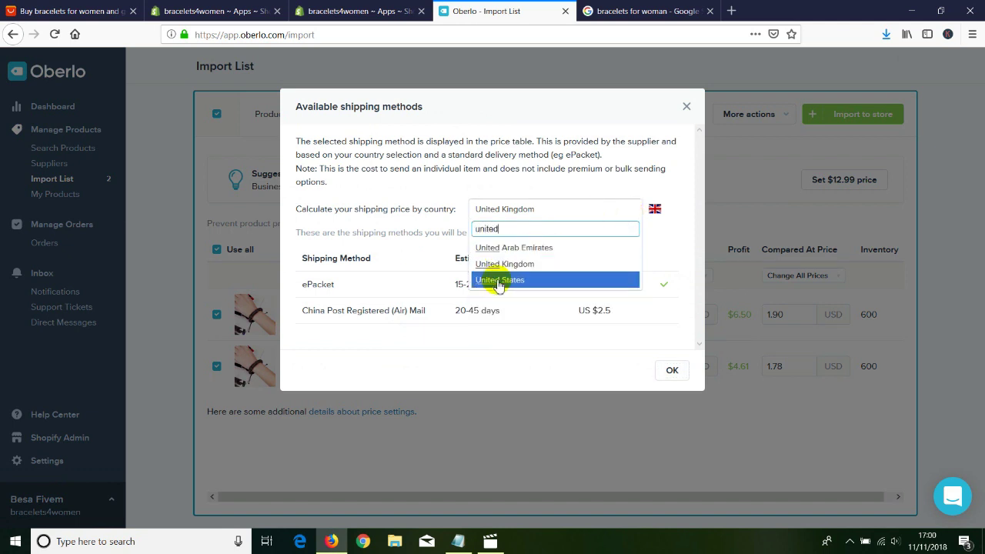
click(501, 281)
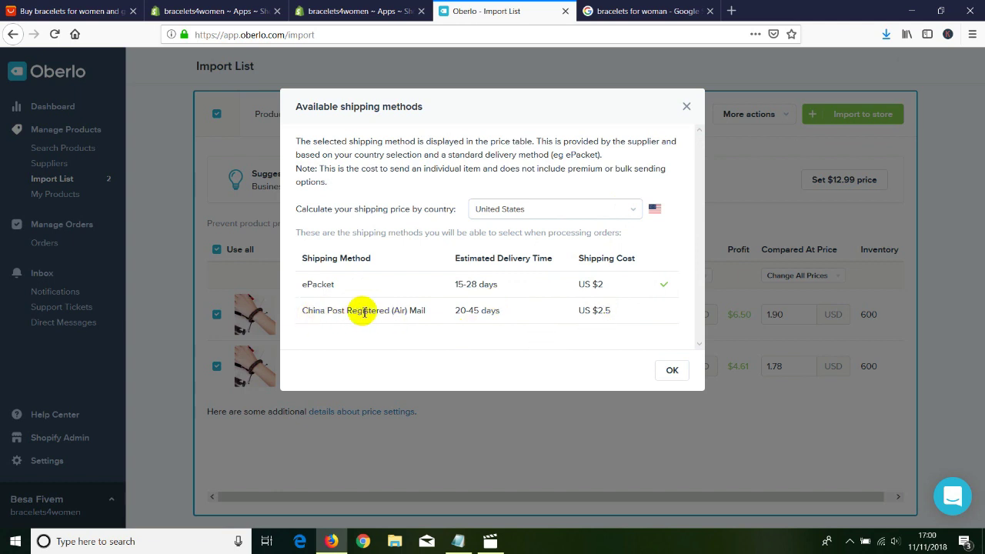
click(671, 372)
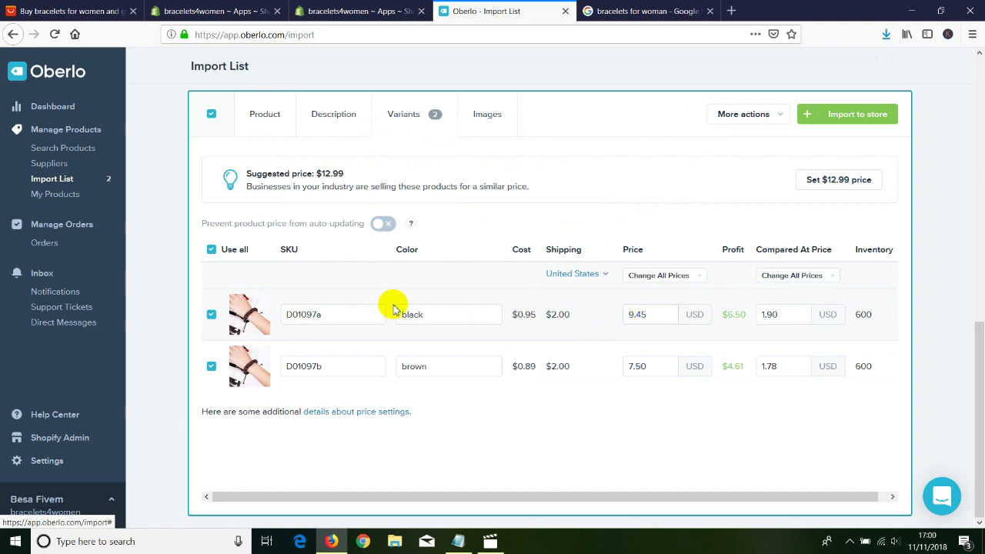
Import the woven leather bangle bracelet to the Shopify store and open the Shopify admin.
click(857, 117)
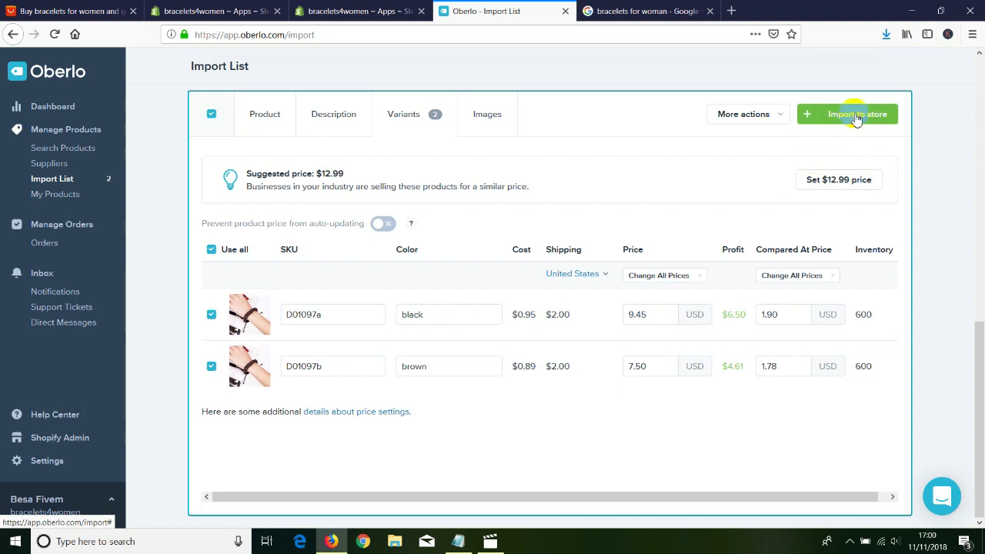
click(856, 117)
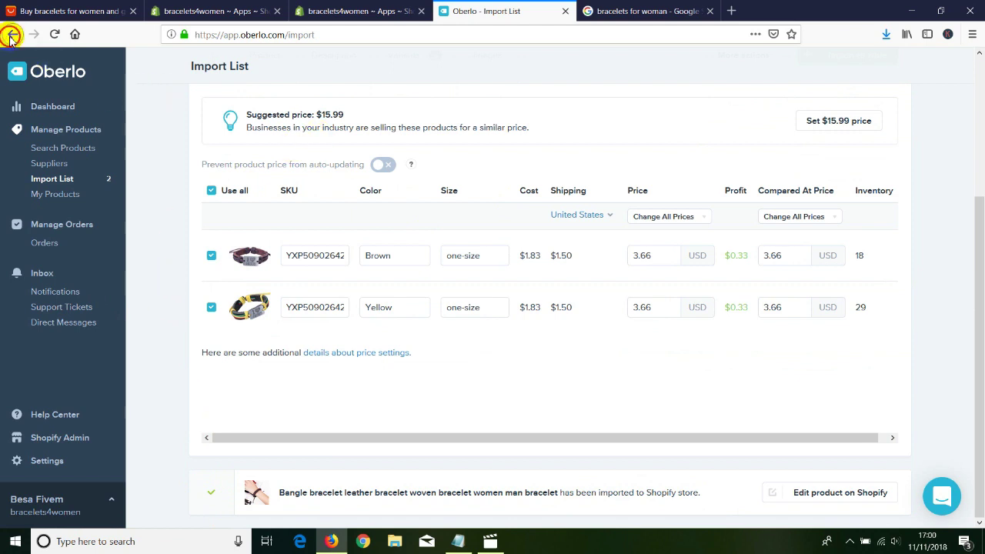
click(11, 34)
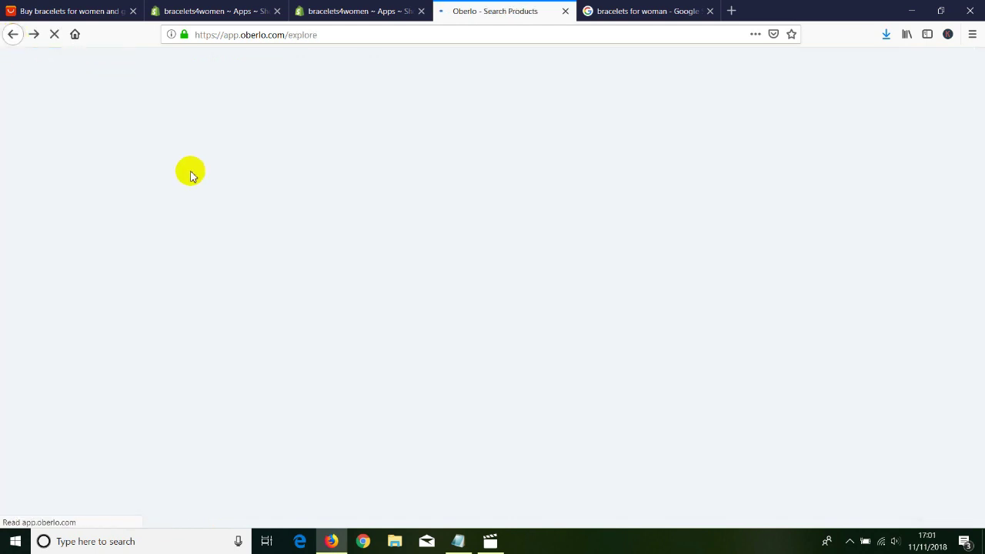
click(13, 35)
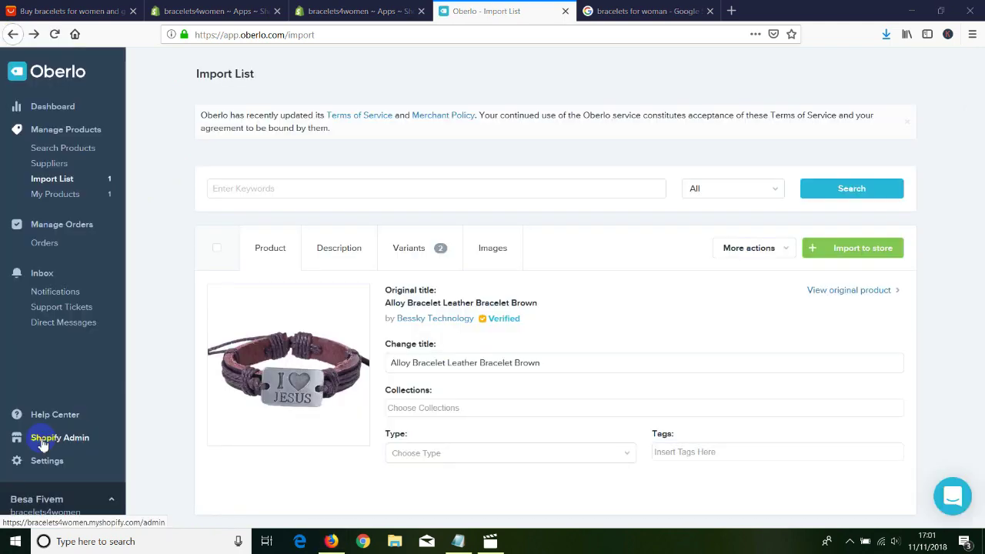
click(39, 439)
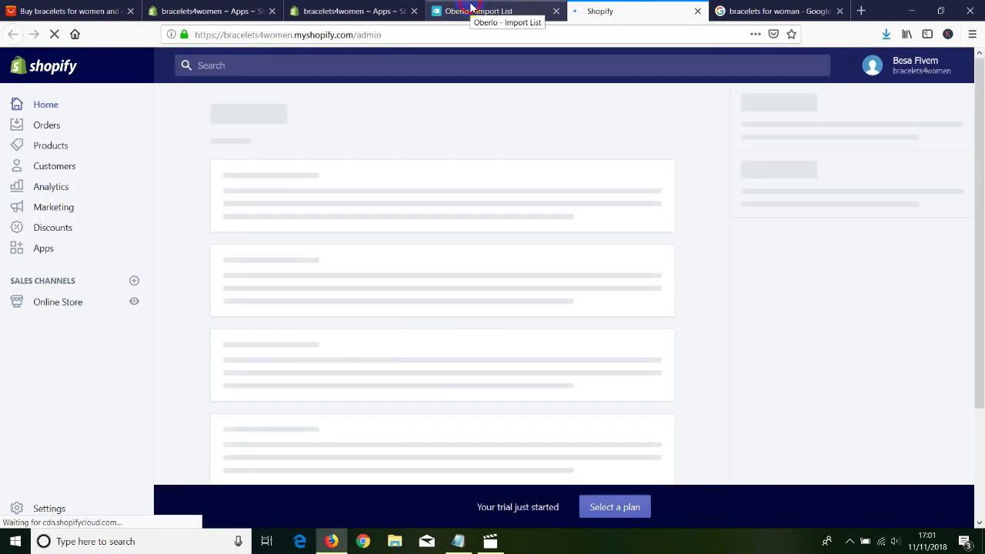
Close Oberlo and confirm the bangle bracelet in Products (1200 in stock, 2 variants), then open Themes.
click(471, 11)
click(556, 11)
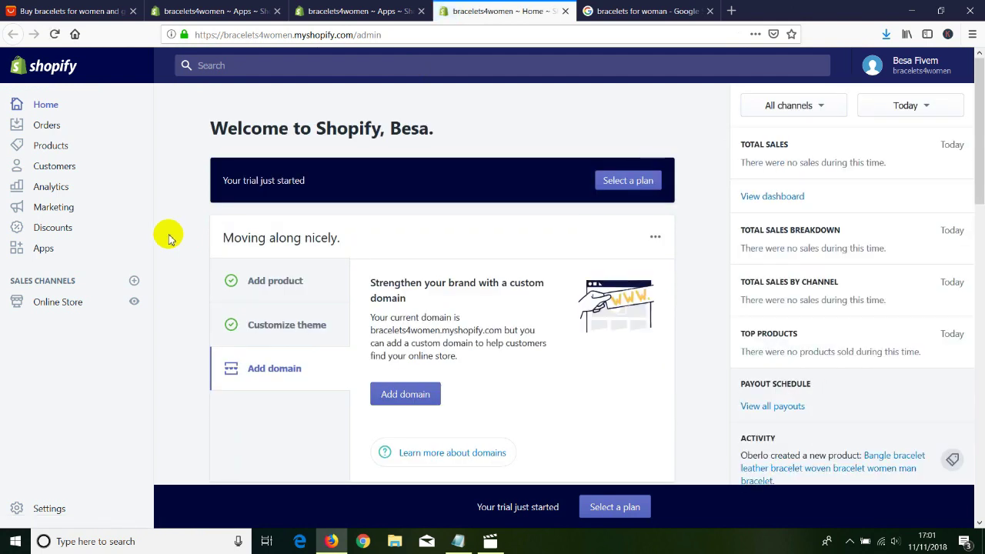
click(139, 163)
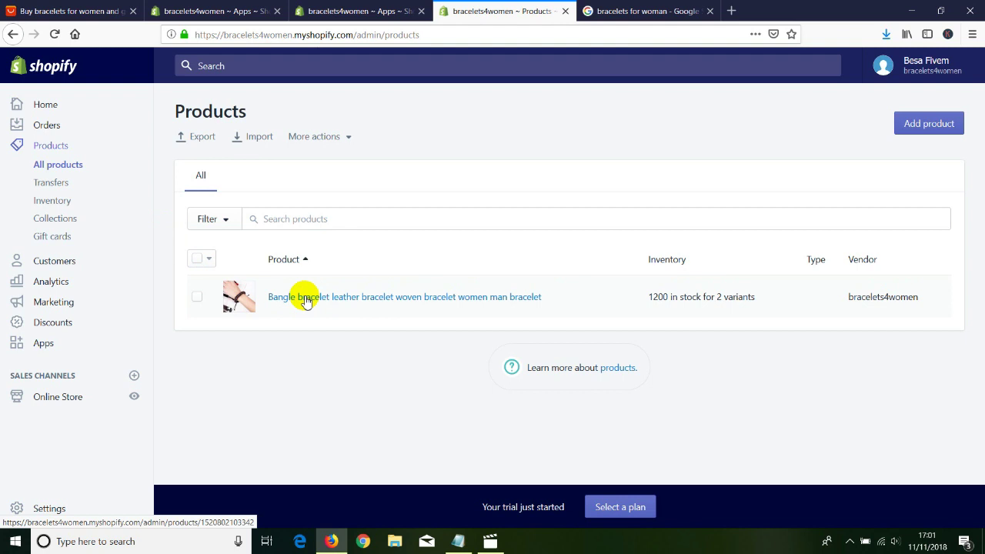
click(66, 396)
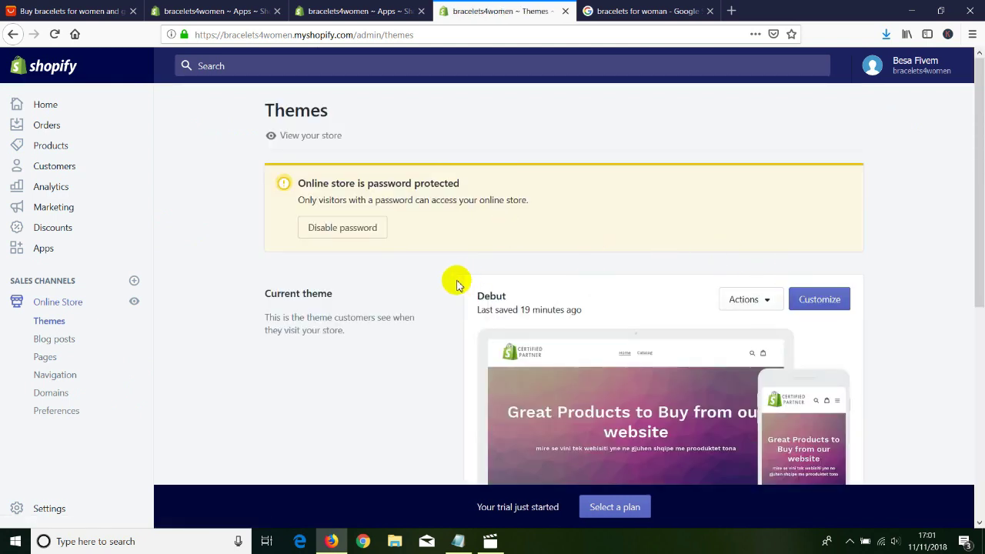
Open the live storefront and go to the bangle bracelet's product page from Featured Collection.
click(303, 136)
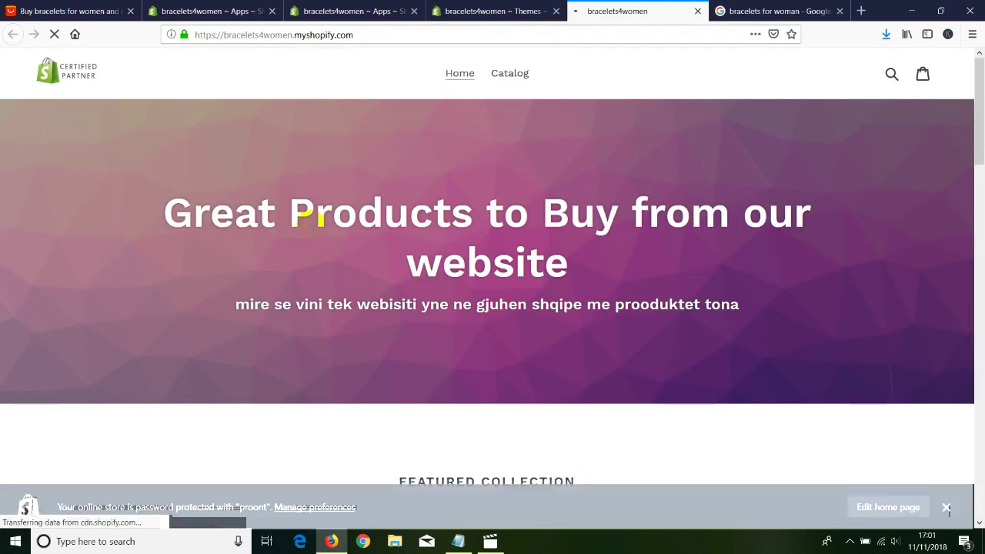
scroll(313, 227, down, 5)
scroll(312, 231, down, 2)
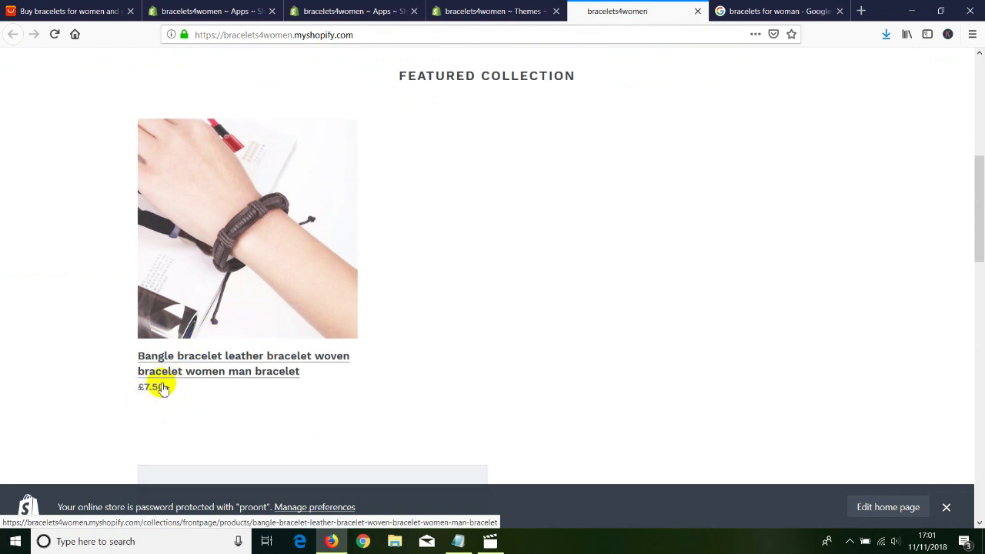
click(177, 356)
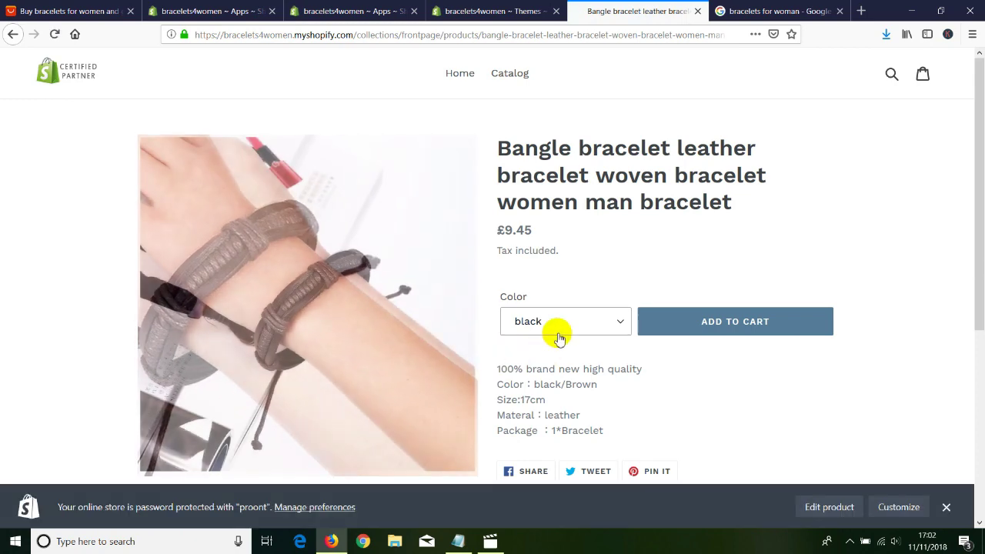
Switch between Color variants to confirm brown costs £7.50 and black £9.45.
click(551, 323)
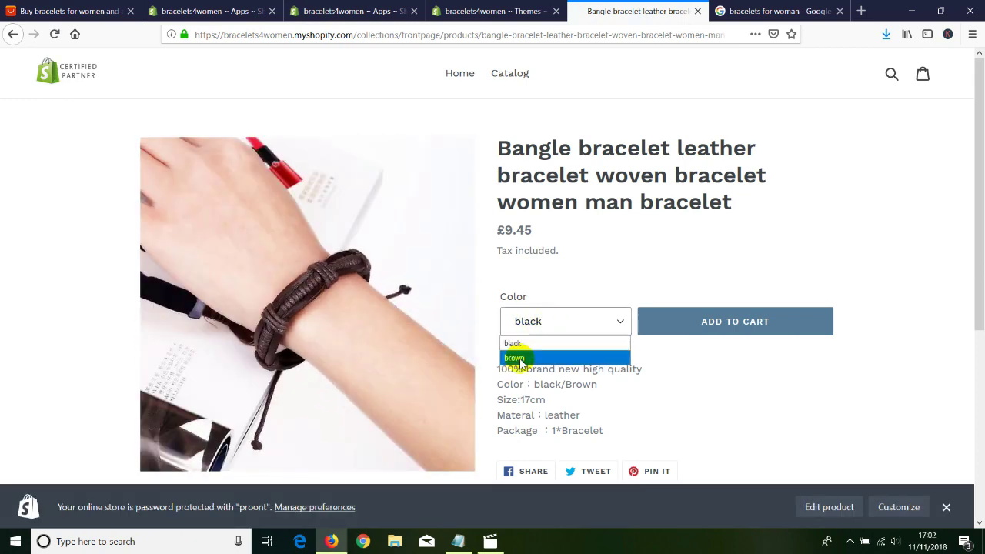
click(521, 359)
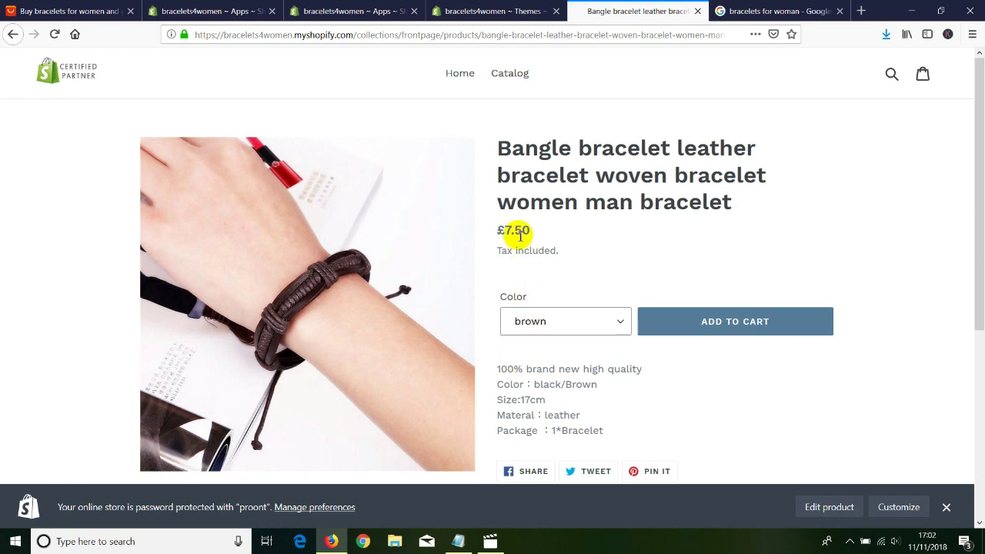
drag(497, 230, 532, 230)
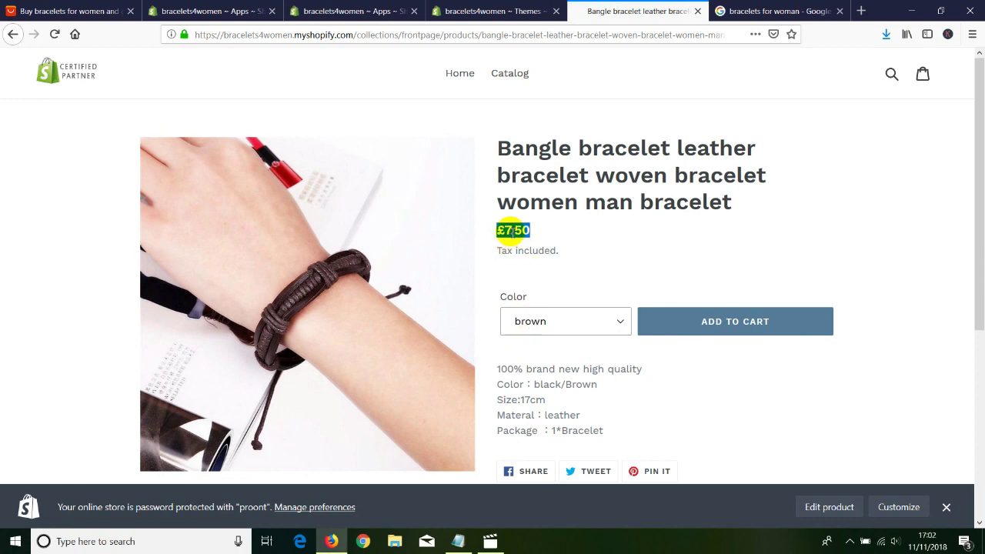
click(524, 326)
click(514, 342)
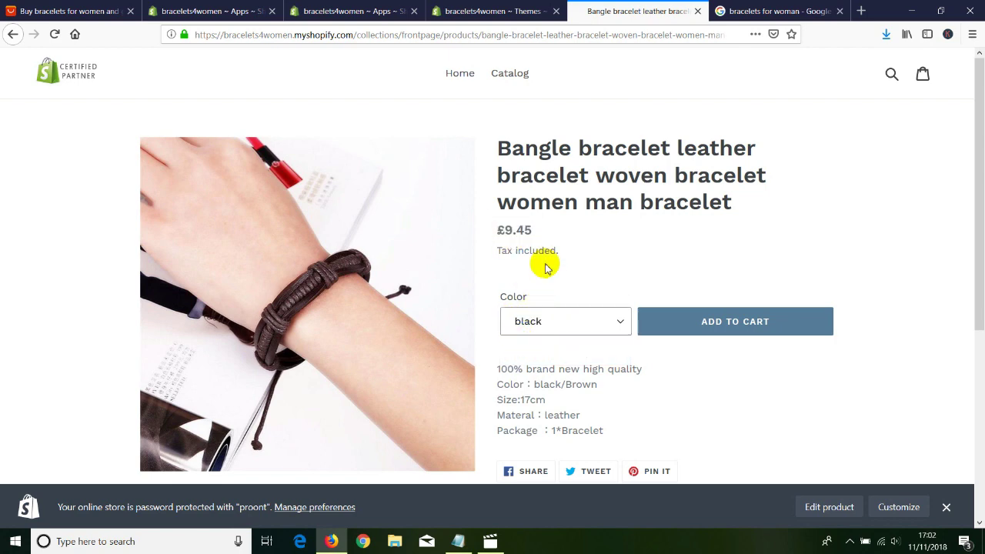
double_click(514, 229)
click(604, 238)
scroll(712, 330, down, 1)
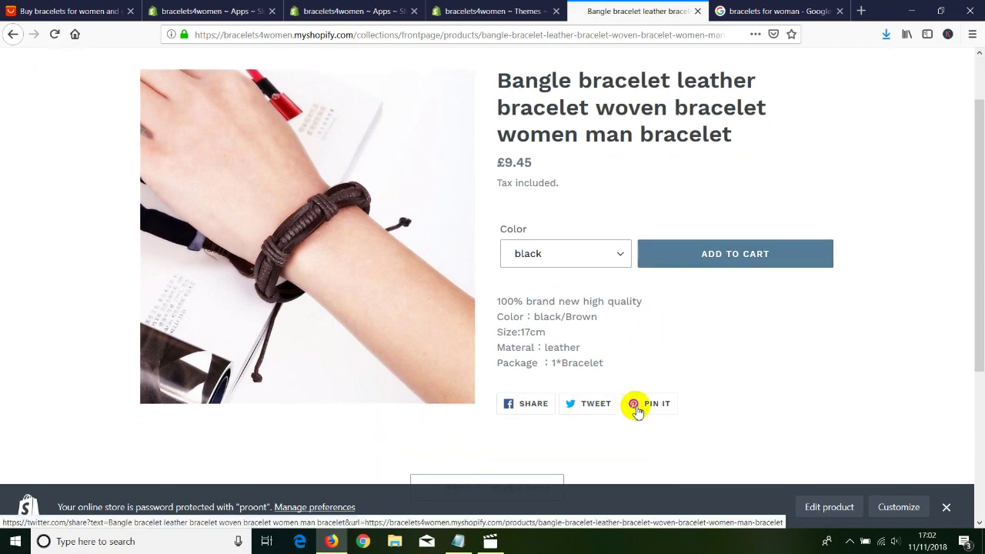
scroll(638, 354, up, 1)
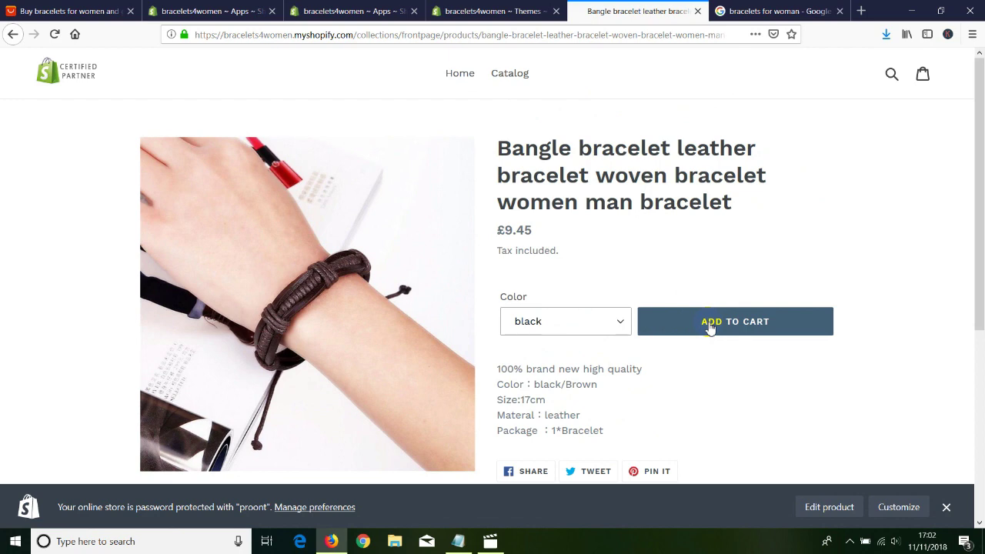
Add the black bangle bracelet to the cart.
click(715, 327)
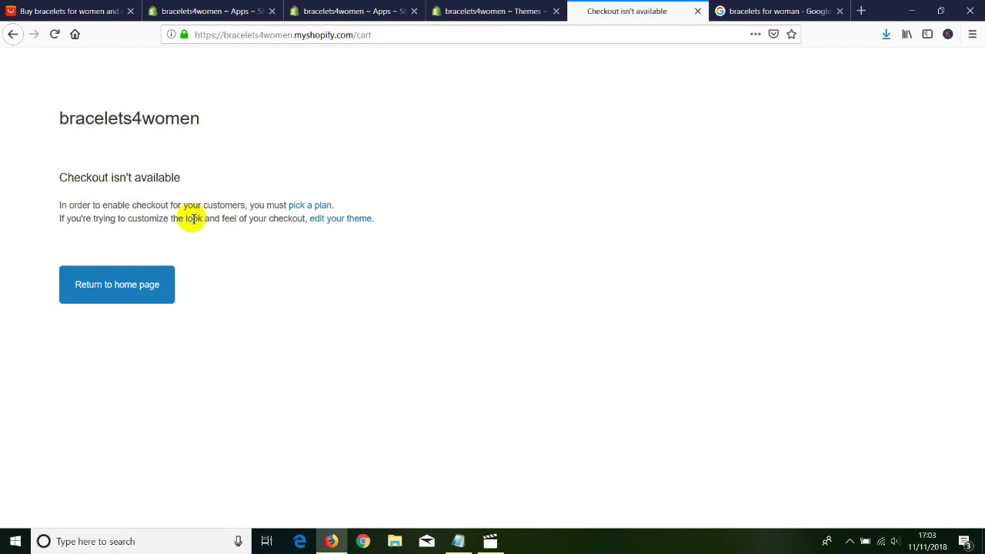
Close the checkout notice and open Settings' General page in a new browser tab.
key(ctrl+w)
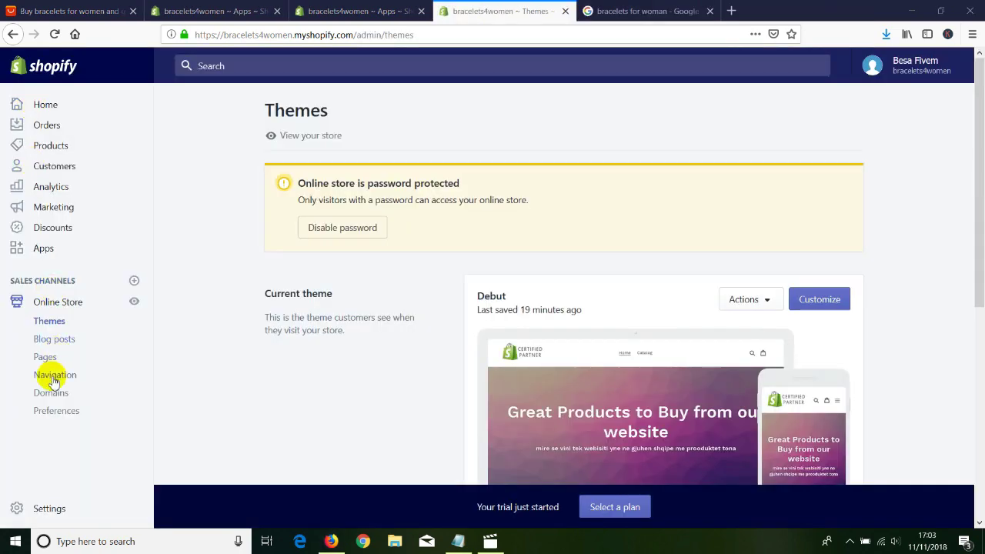
scroll(42, 378, down, 3)
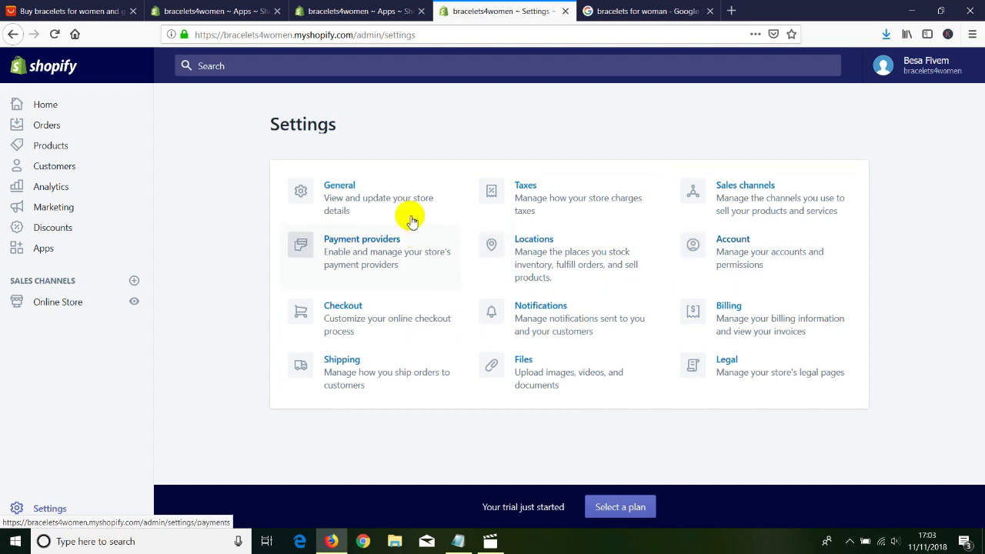
right_click(339, 190)
click(369, 198)
click(592, 16)
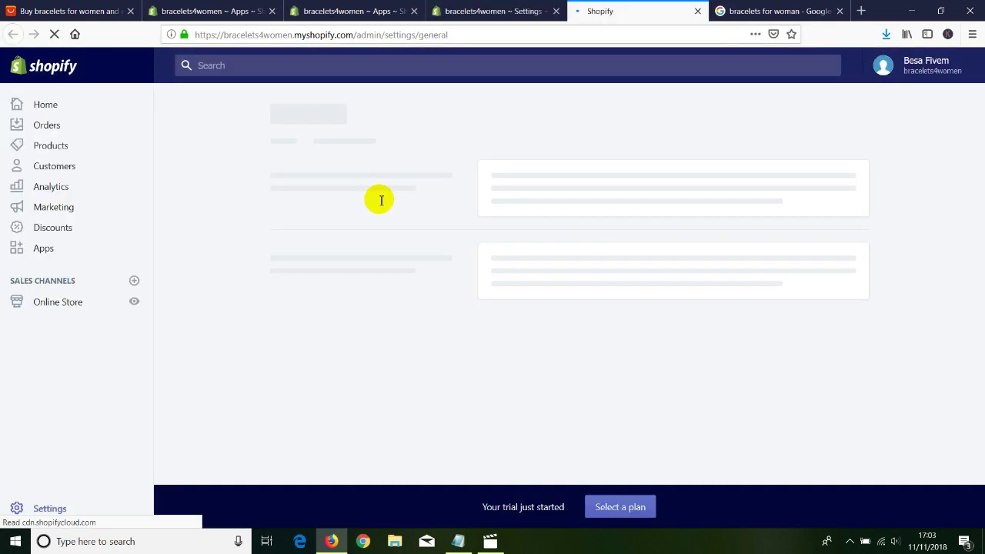
Switch back to the bracelets4women Settings tab.
click(487, 11)
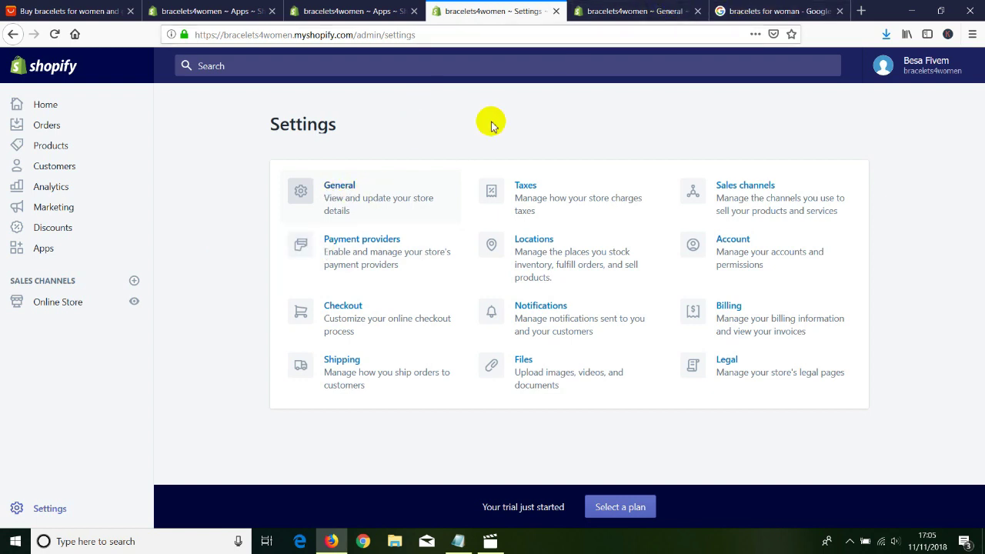
Review General settings, leaving timezone at Edinburgh, London and weight unit at Pound (lb).
click(608, 12)
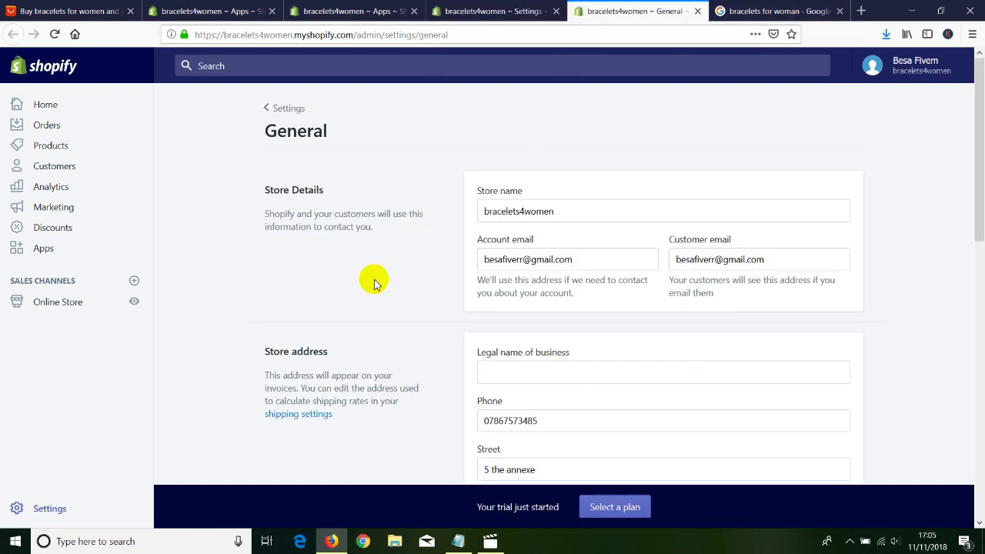
scroll(600, 301, down, 3)
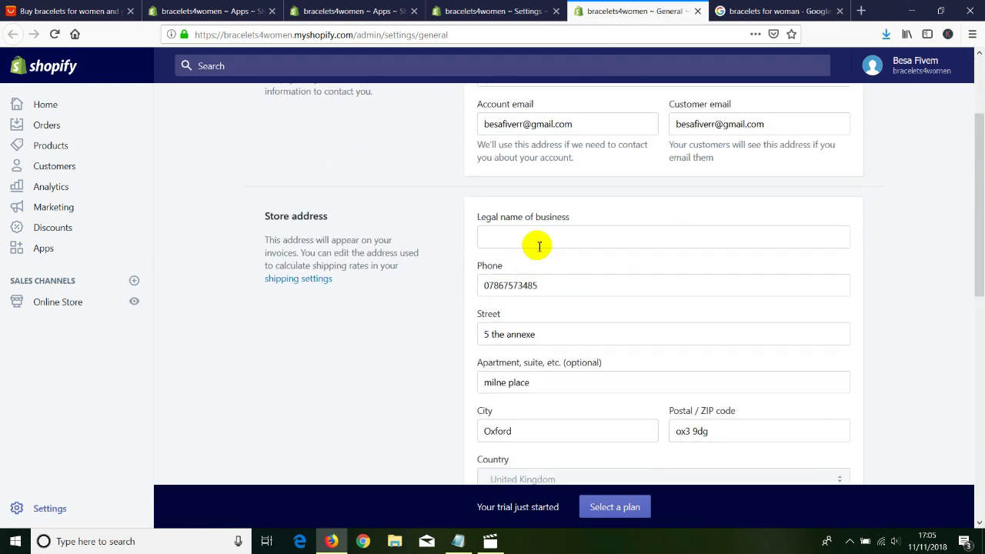
scroll(501, 315, down, 7)
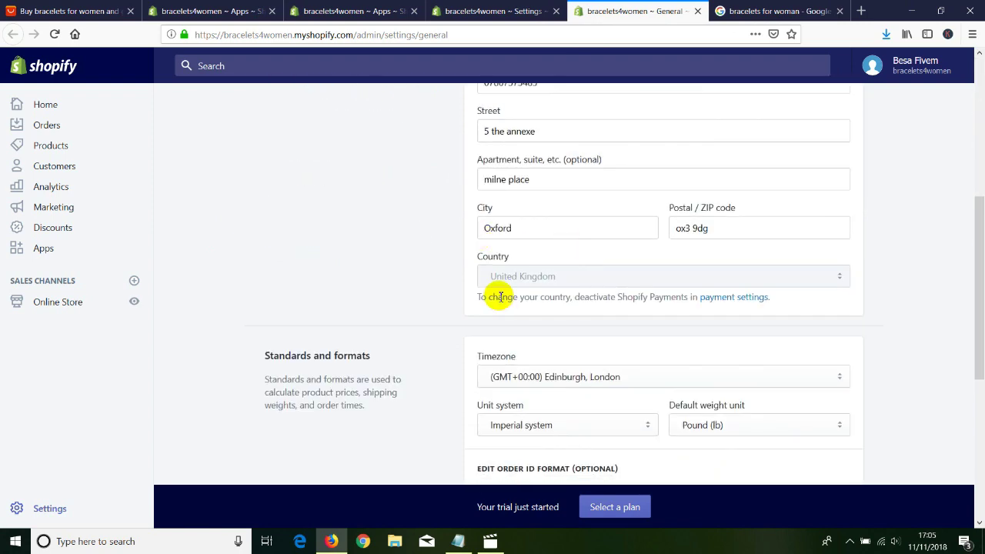
scroll(492, 304, down, 1)
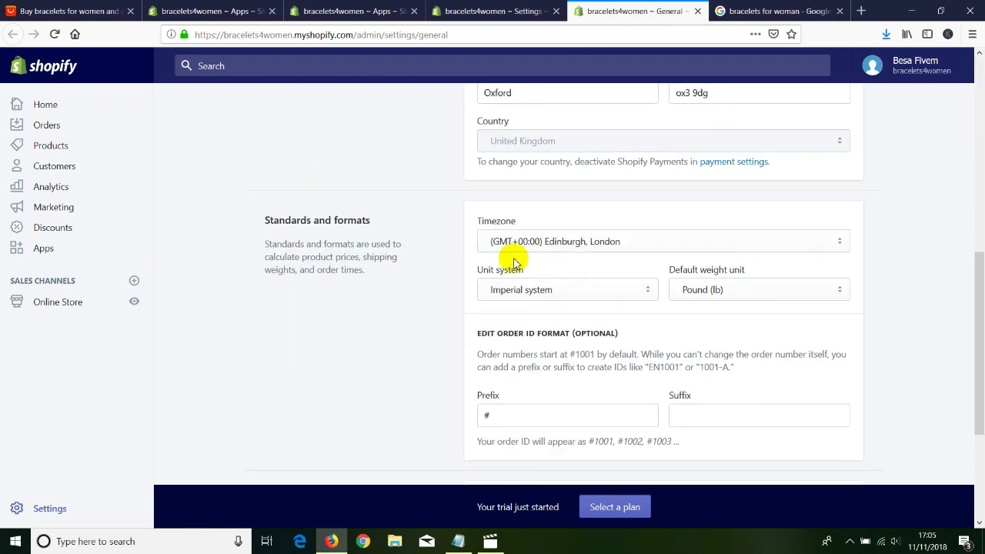
click(571, 247)
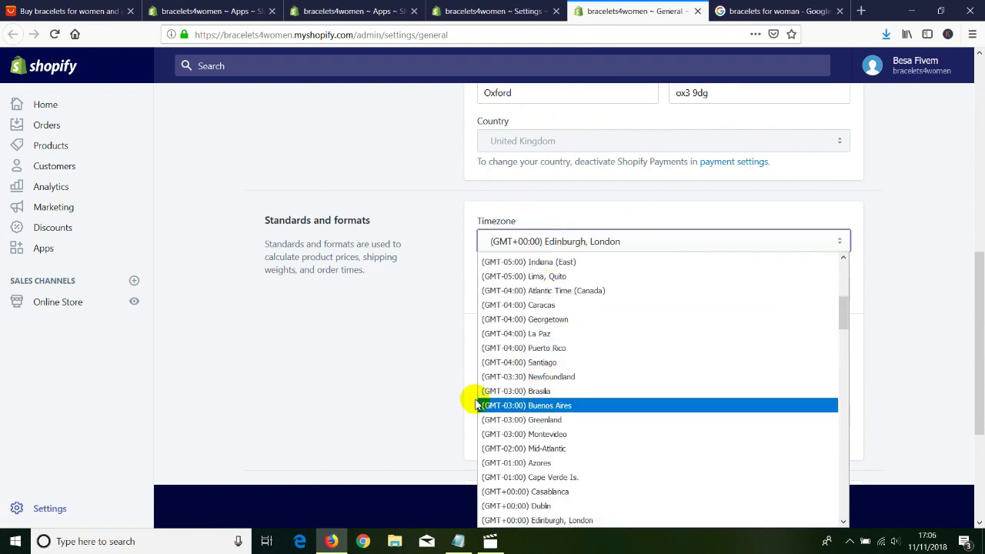
click(420, 370)
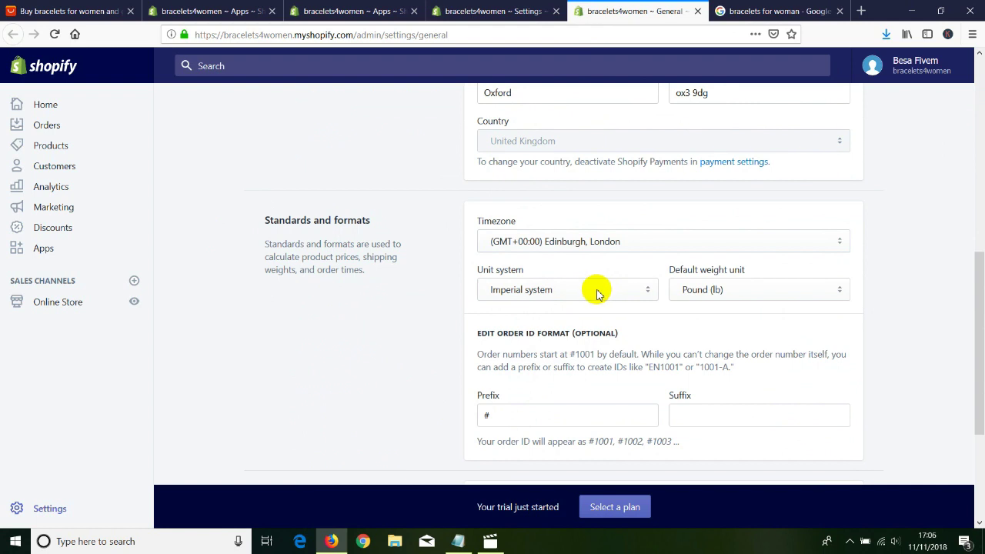
click(699, 291)
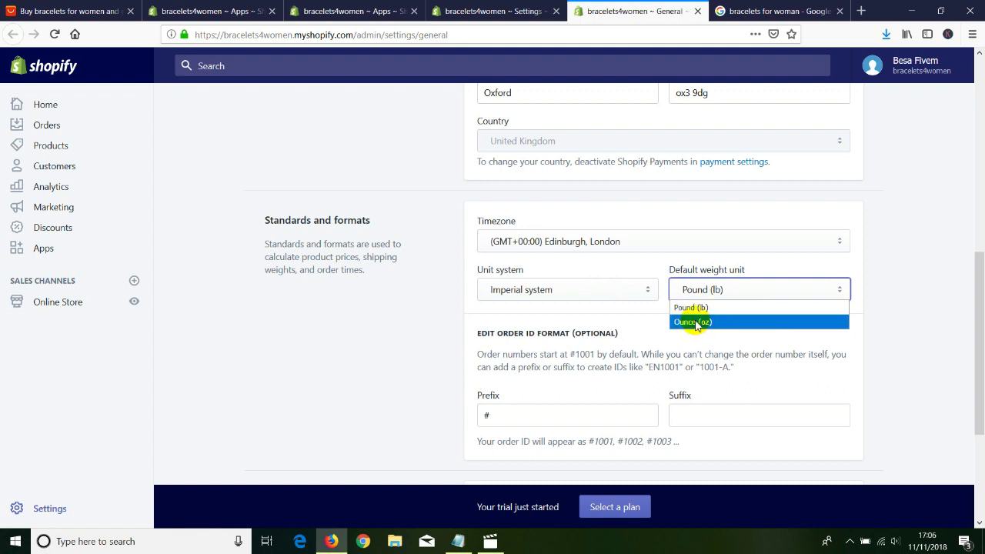
click(388, 366)
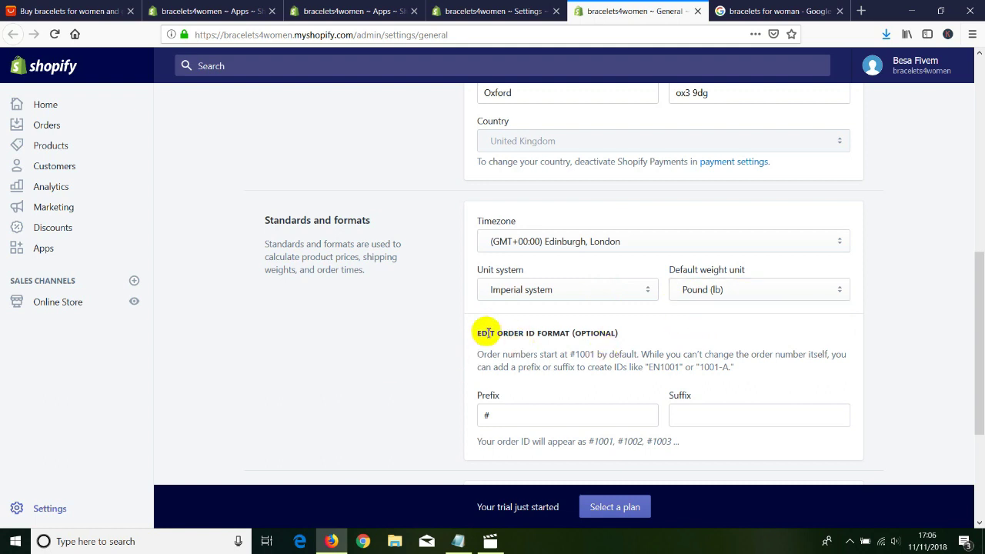
Scroll through the remaining General settings, including currency, and close that tab.
scroll(522, 375, down, 2)
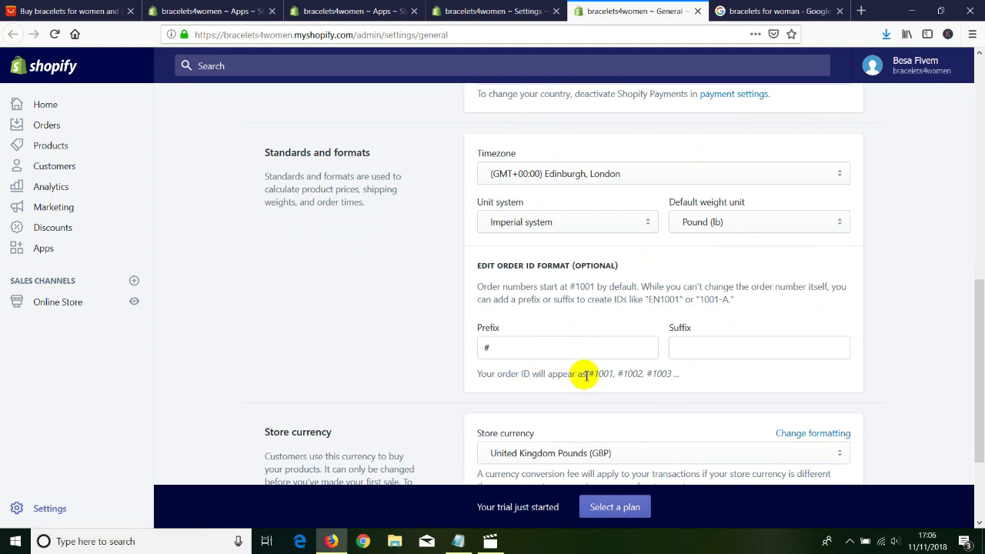
scroll(479, 374, down, 4)
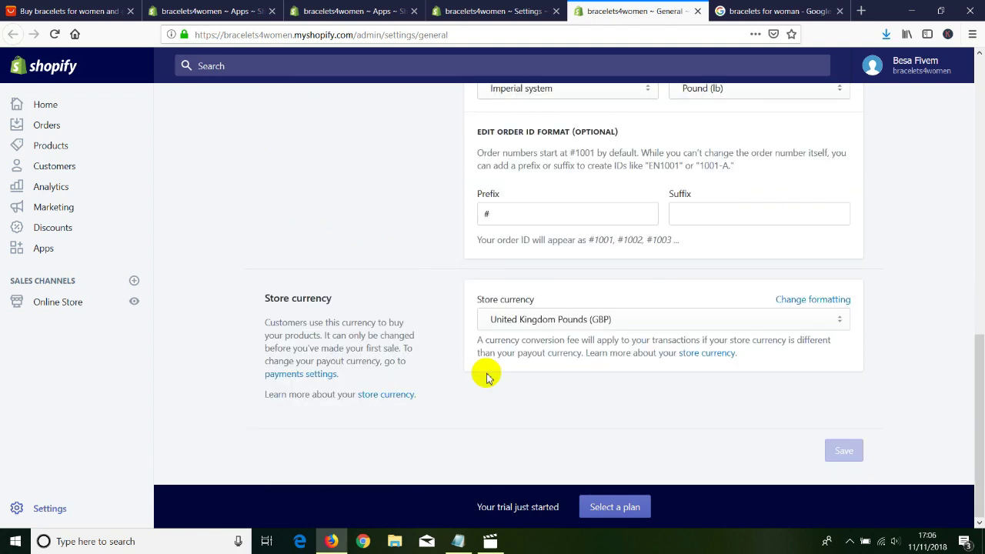
scroll(438, 315, up, 10)
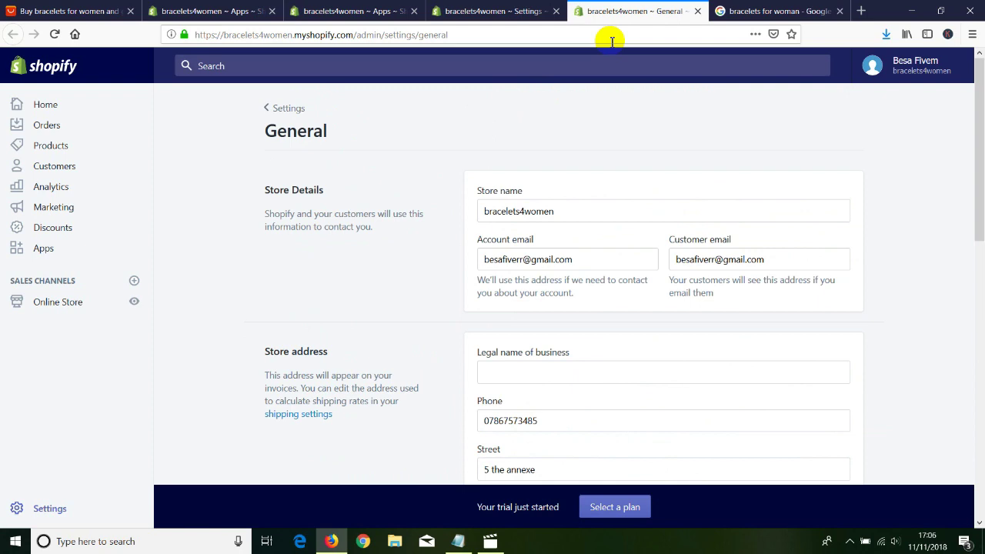
click(697, 11)
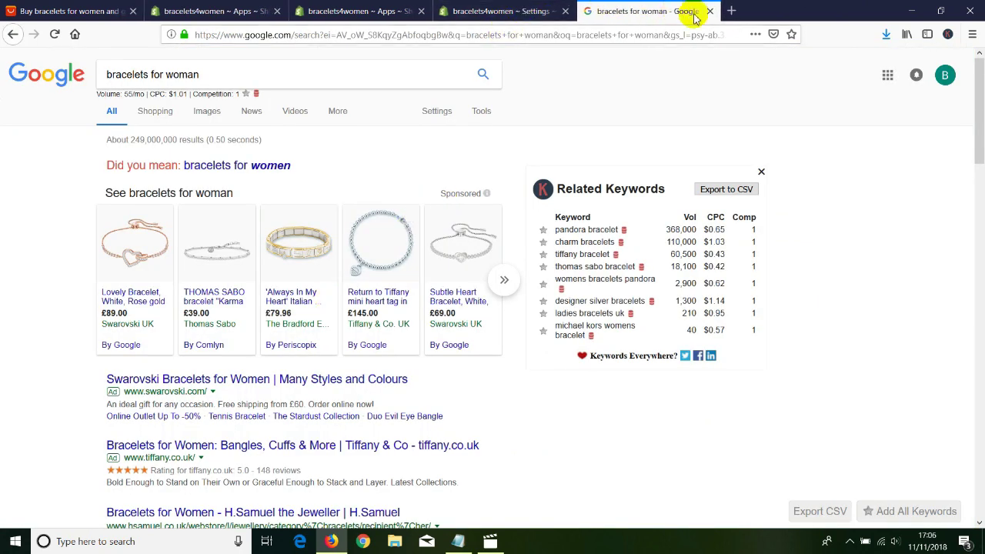
Close the Google results and open Shopify's Payment providers settings in a new tab.
click(710, 11)
middle_click(364, 258)
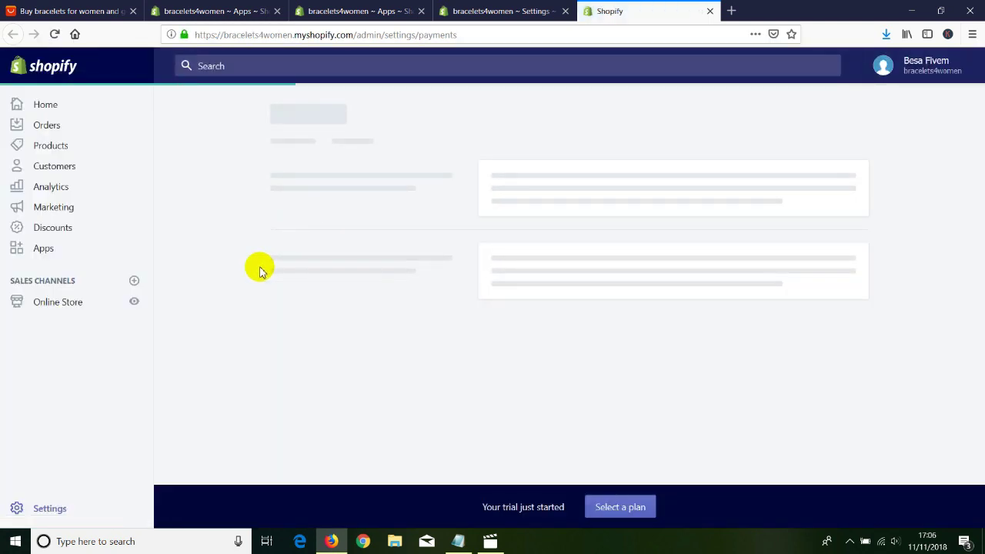
drag(980, 200, 554, 311)
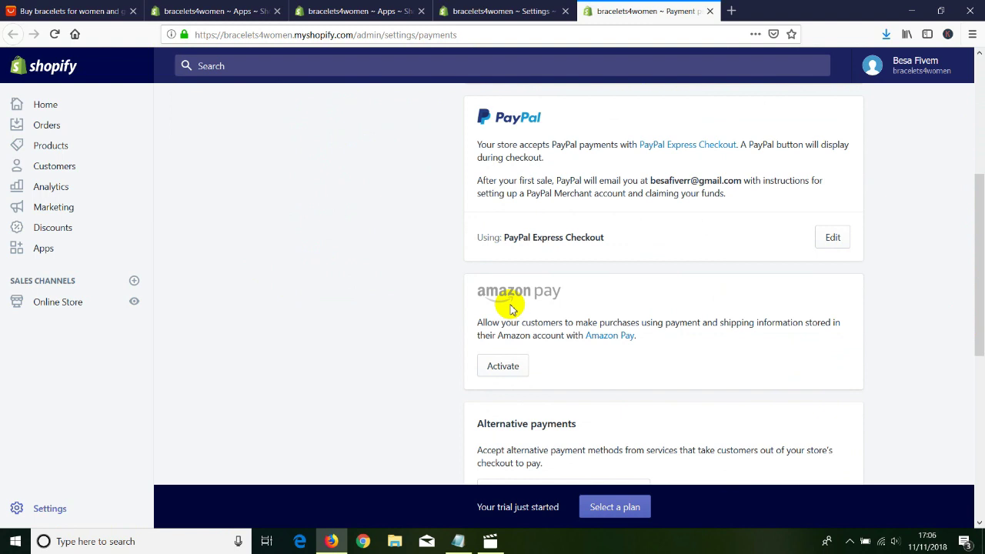
drag(978, 247, 978, 216)
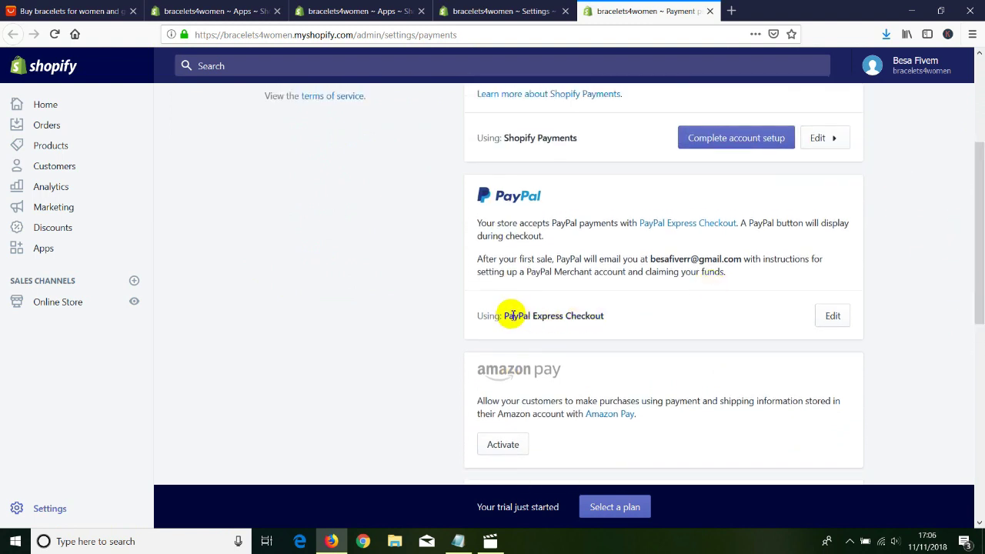
Expand PayPal Express Checkout's details and highlight its credit card rate and 0% transaction fee.
click(830, 319)
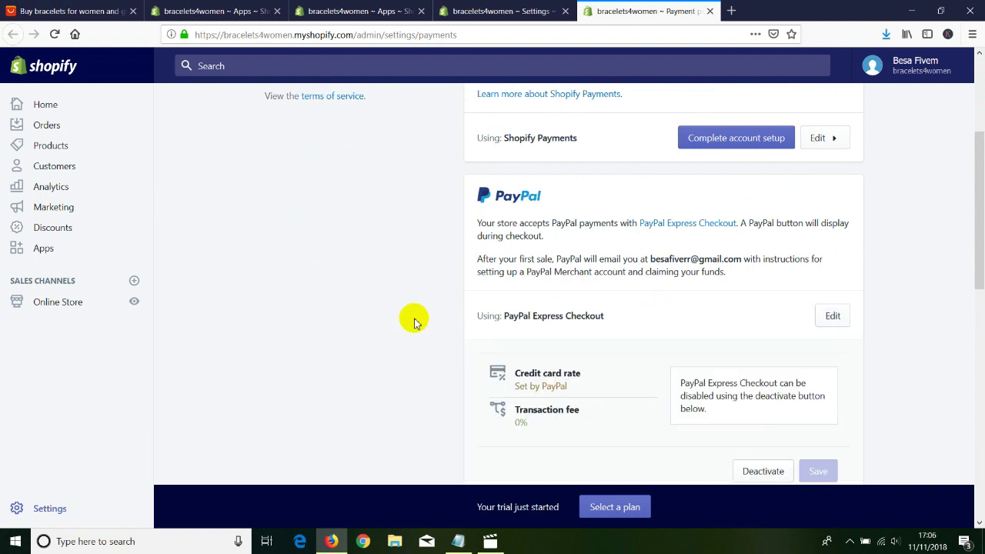
scroll(414, 322, down, 3)
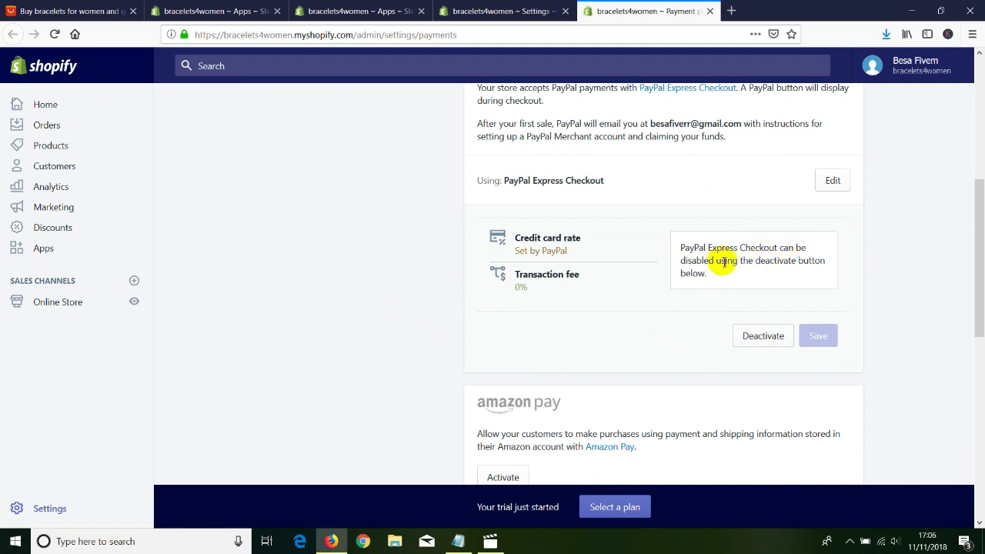
click(537, 280)
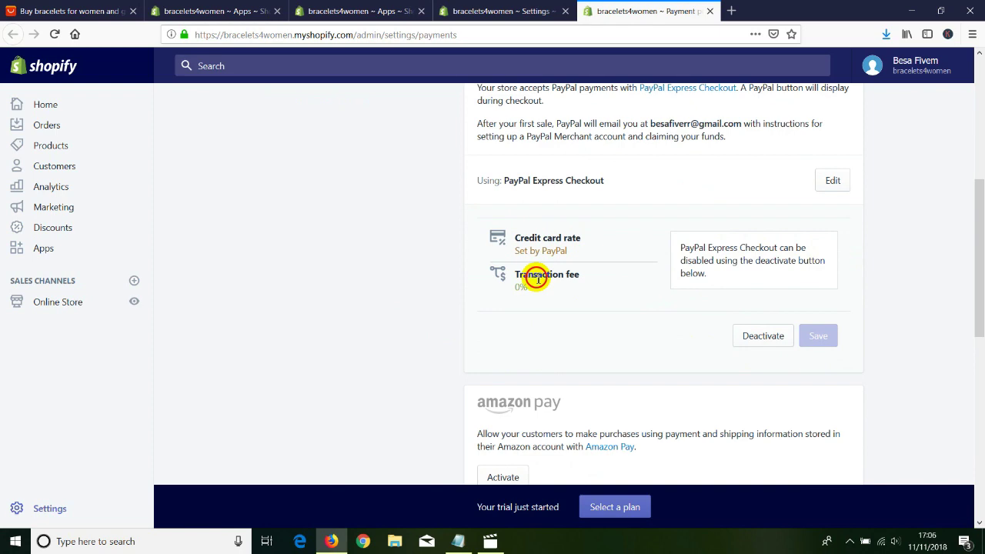
scroll(400, 324, down, 3)
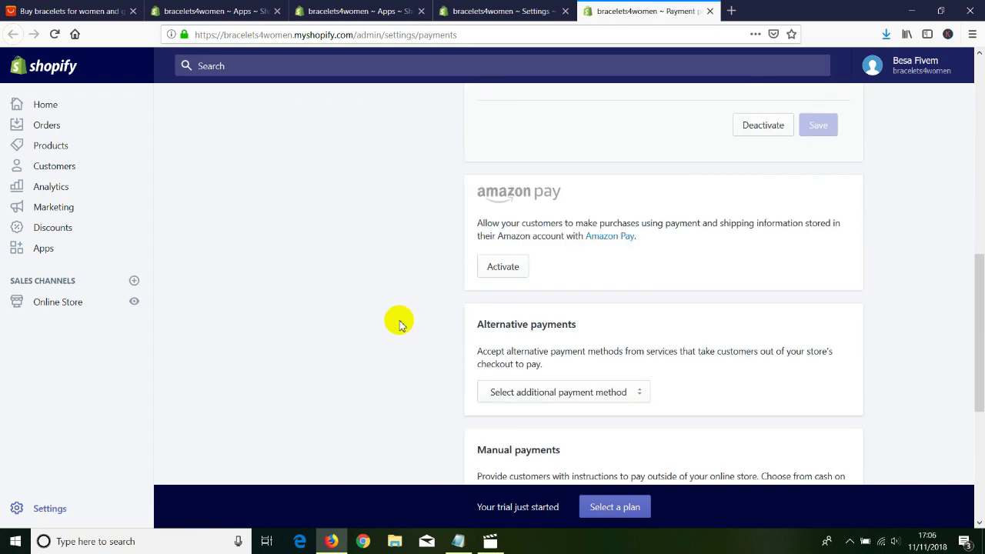
scroll(398, 321, up, 4)
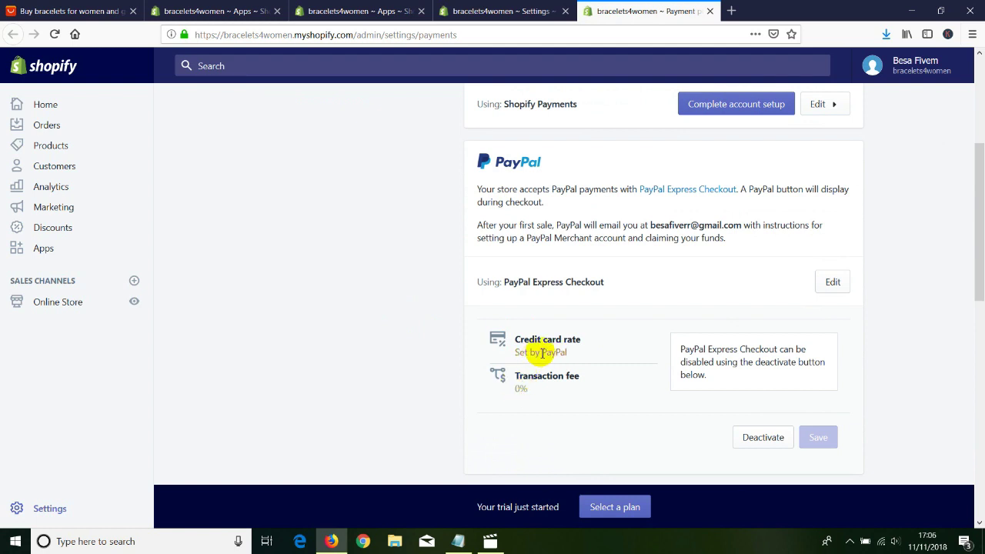
drag(515, 388, 528, 393)
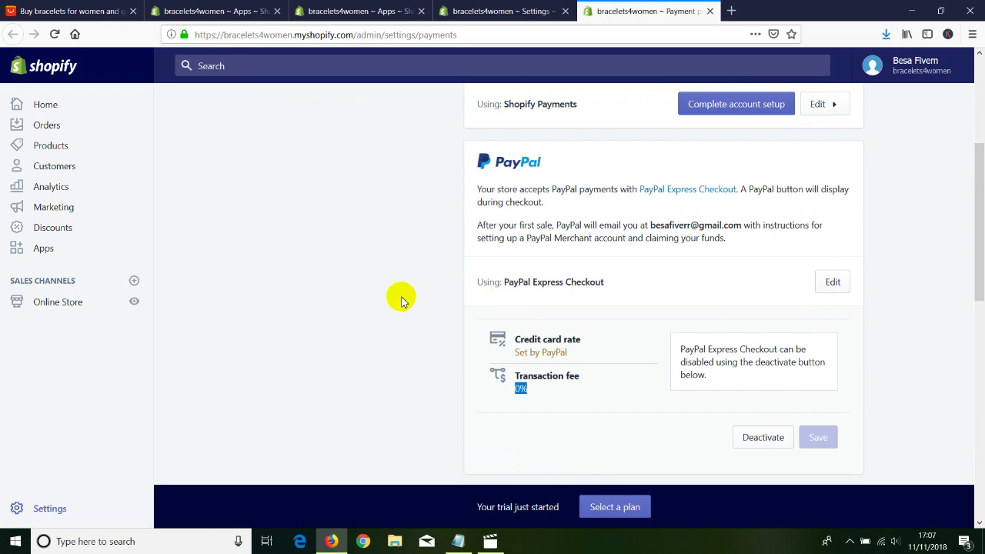
scroll(391, 298, up, 5)
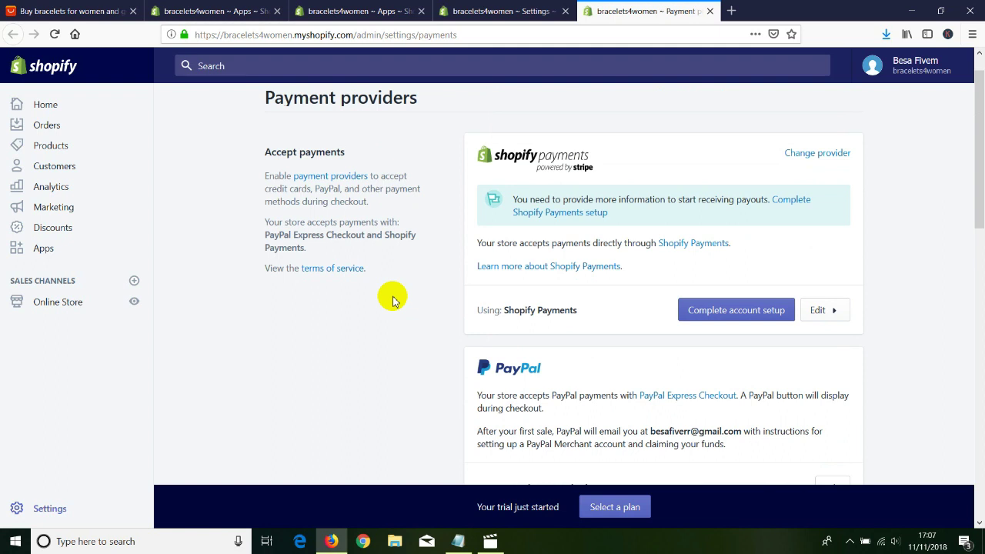
scroll(226, 281, up, 1)
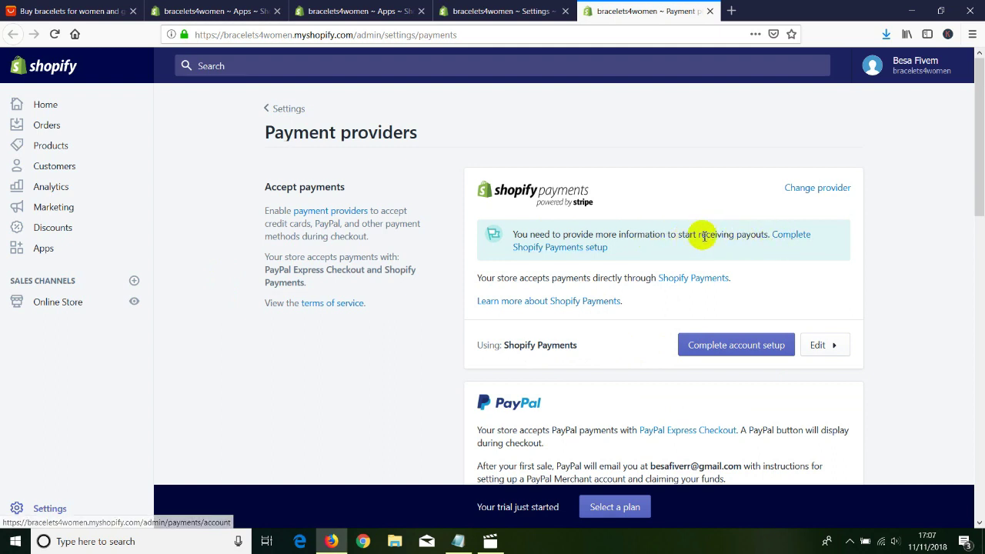
click(785, 241)
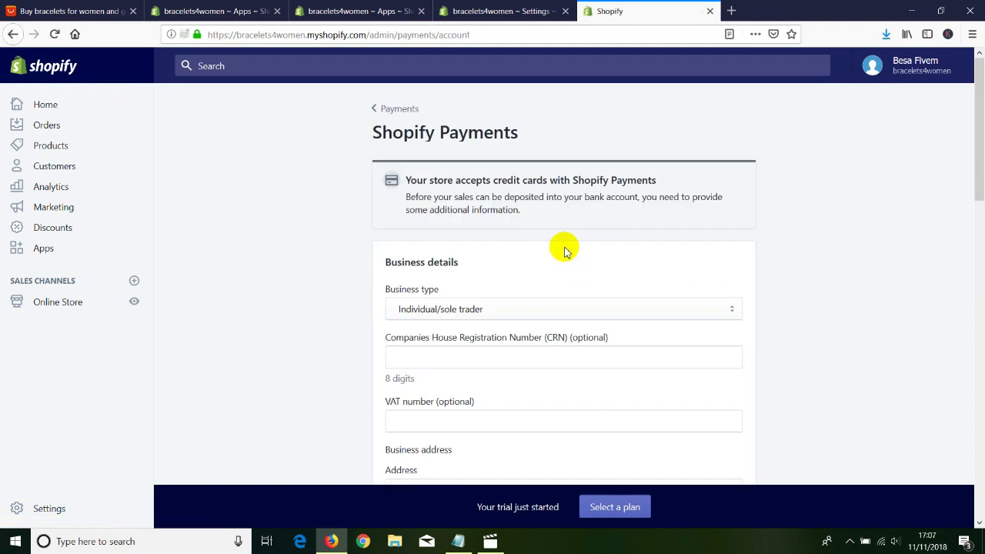
scroll(347, 297, down, 2)
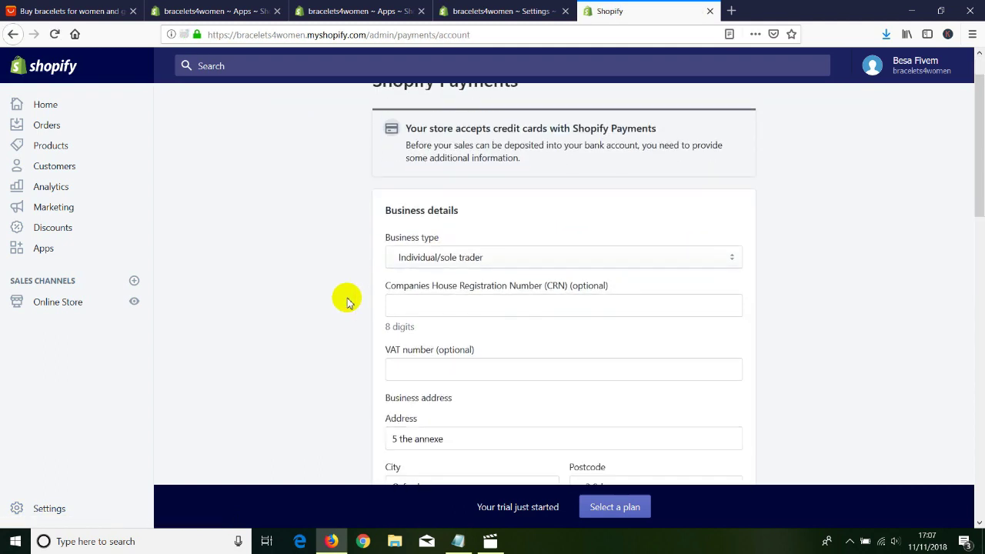
click(446, 245)
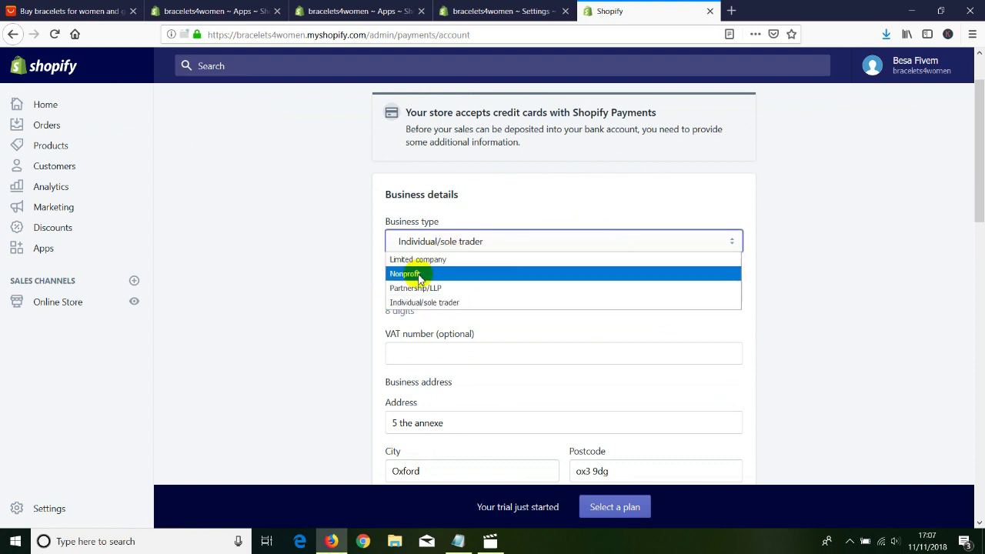
click(415, 274)
click(416, 290)
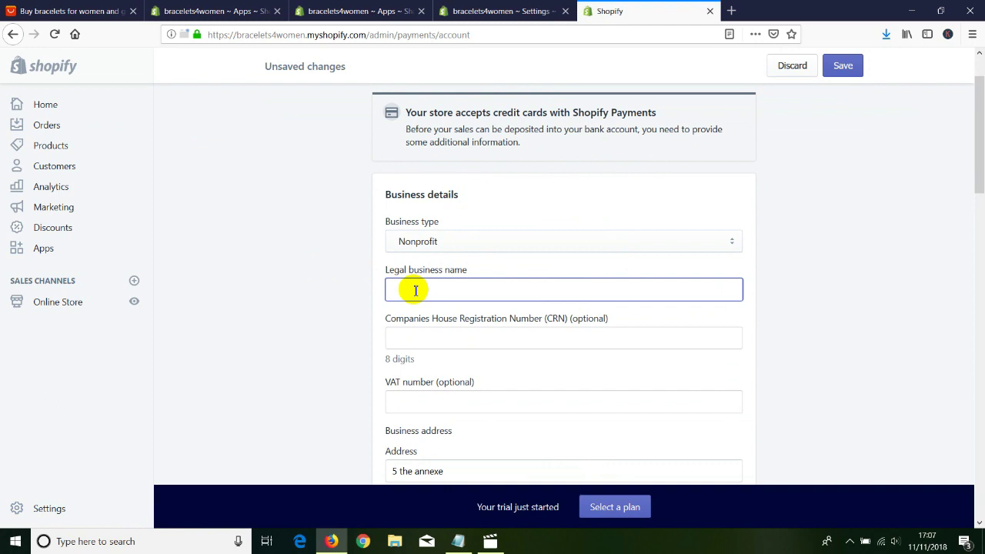
text(oxkos)
click(318, 295)
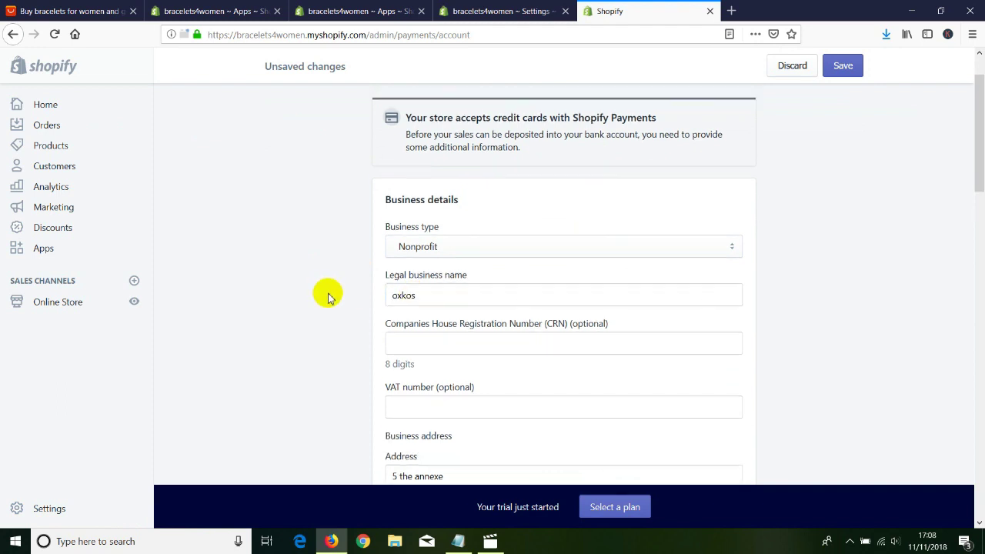
scroll(361, 345, down, 3)
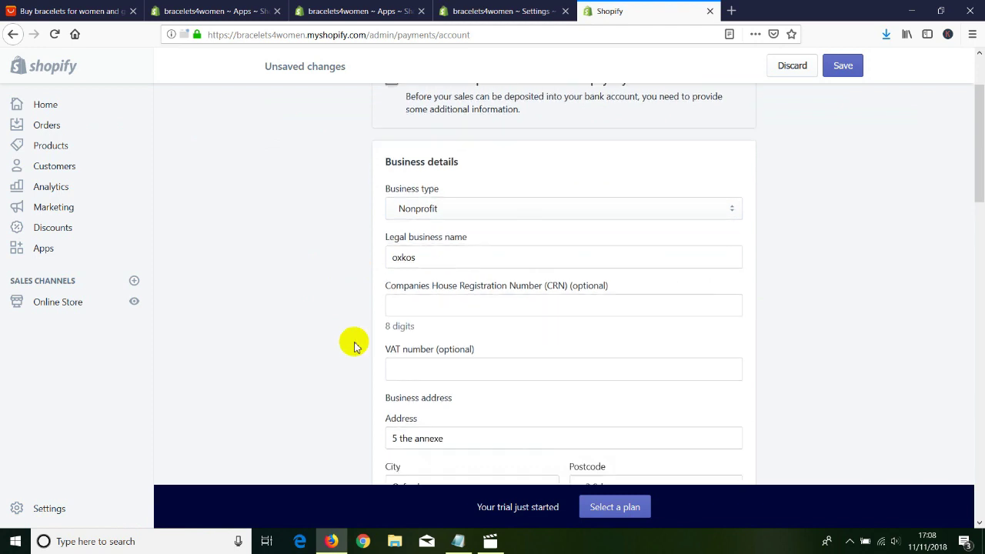
click(432, 268)
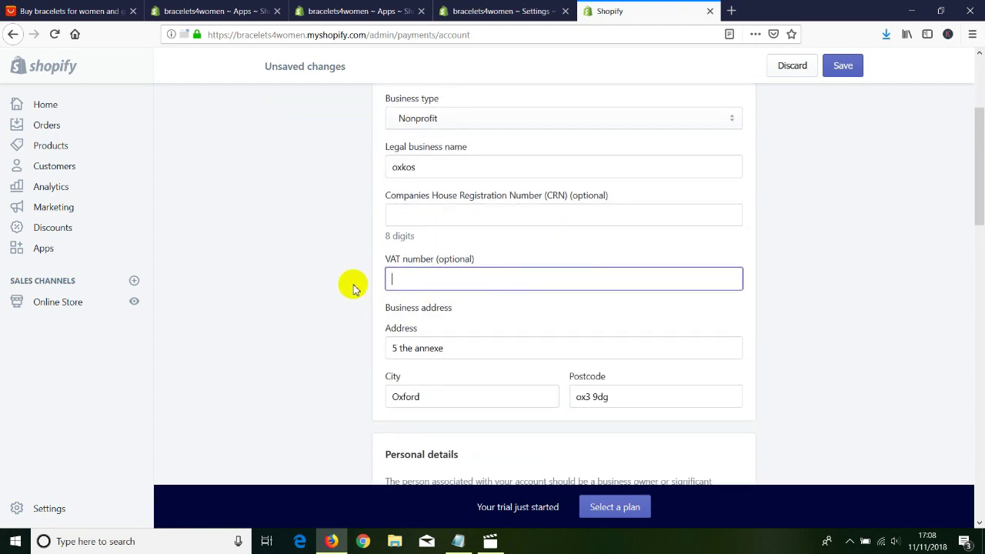
scroll(434, 247, down, 10)
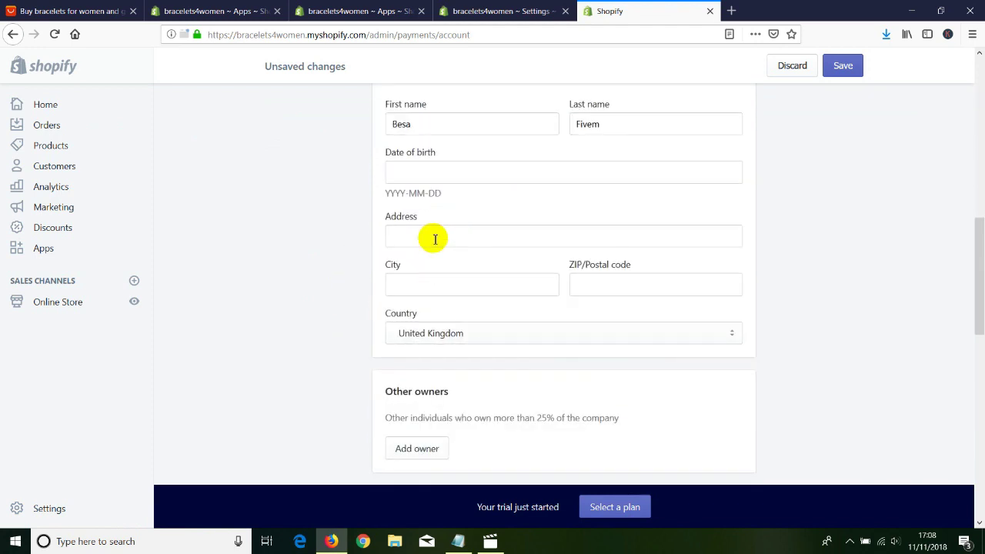
scroll(407, 275, down, 5)
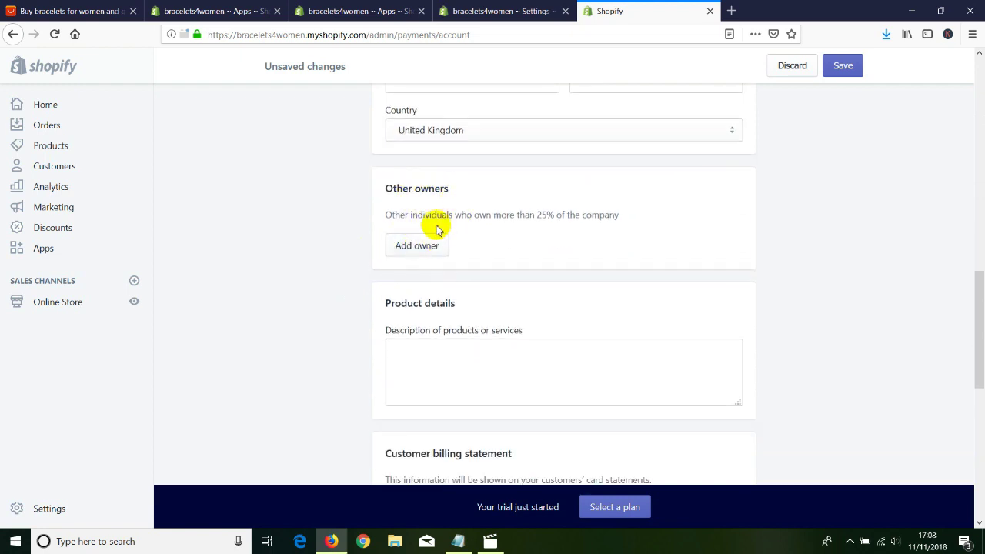
scroll(396, 301, down, 3)
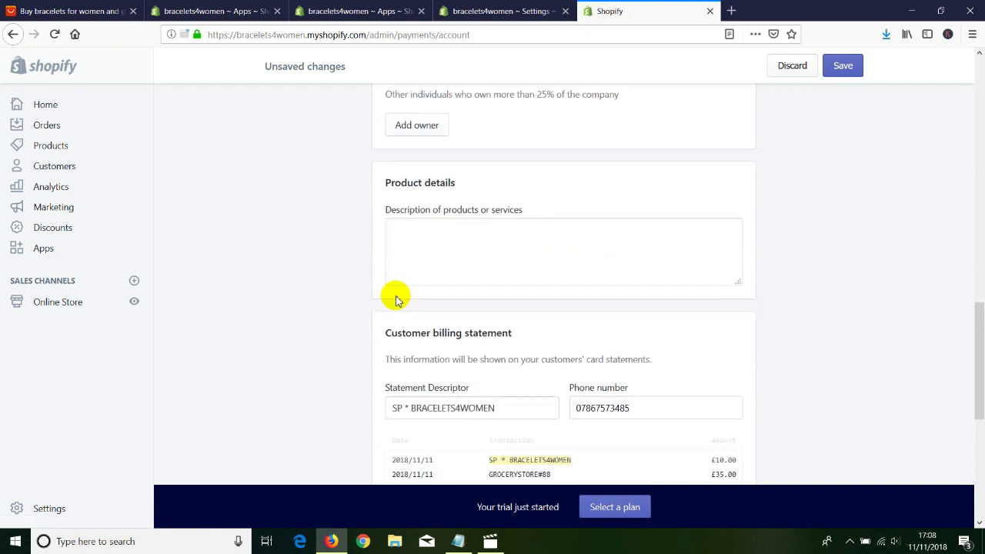
click(449, 217)
Enter the bank sort code under Shopify Payments' Banking information.
scroll(361, 284, down, 5)
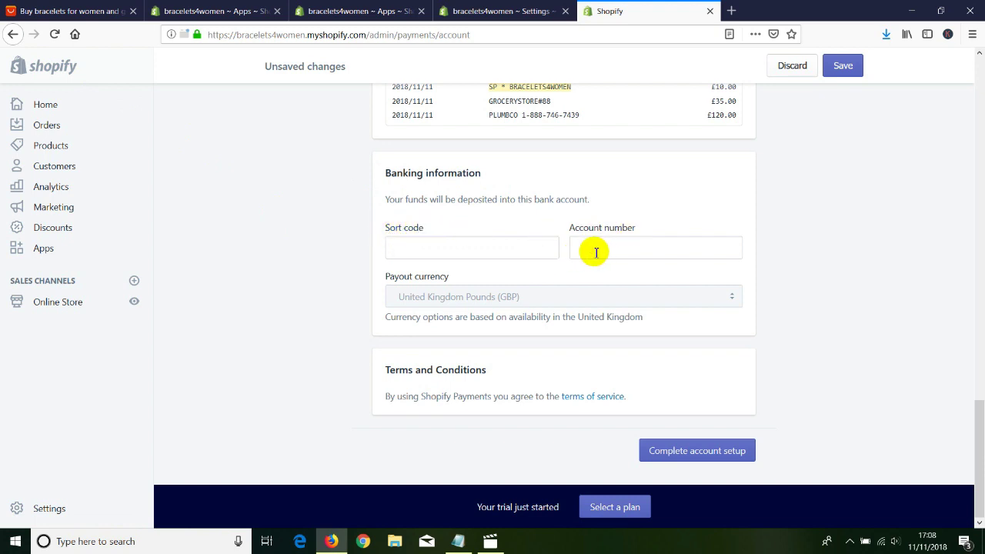
click(468, 253)
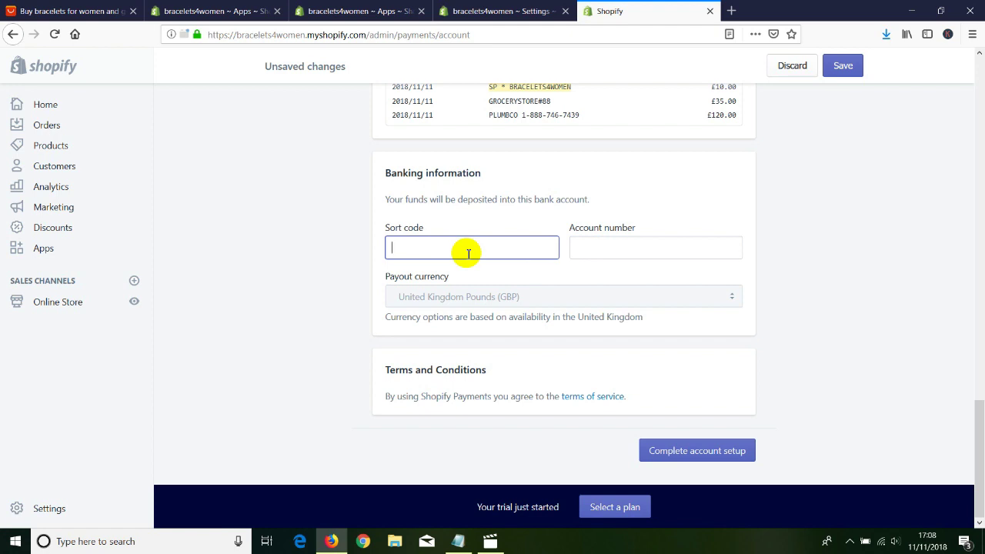
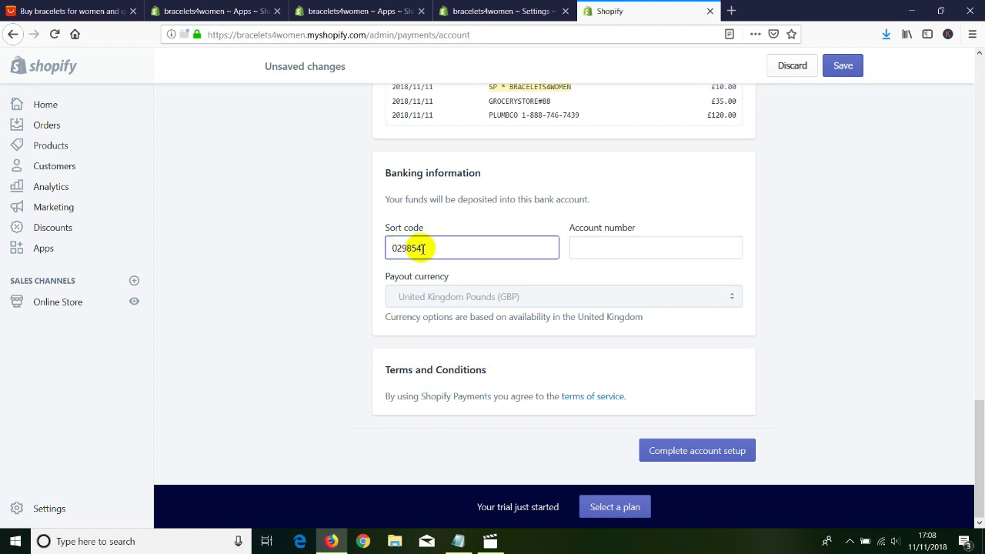
Enter the bank account number and check both entered banking values.
click(633, 242)
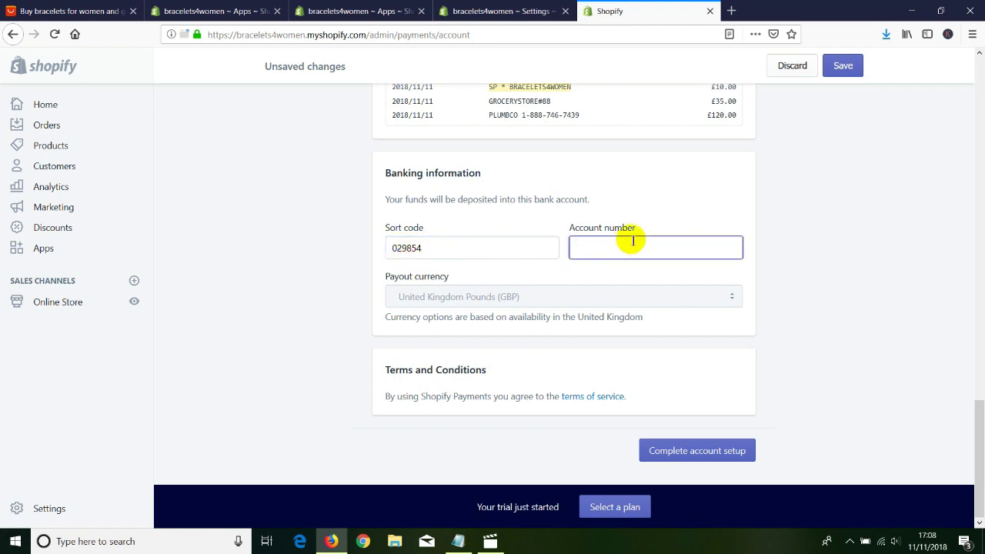
double_click(636, 249)
click(457, 247)
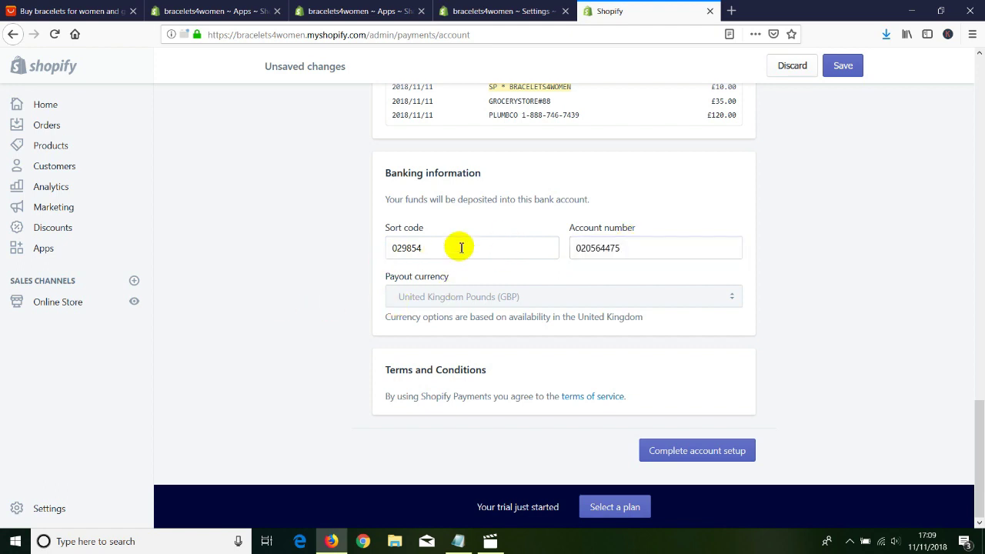
double_click(380, 248)
drag(626, 254, 586, 249)
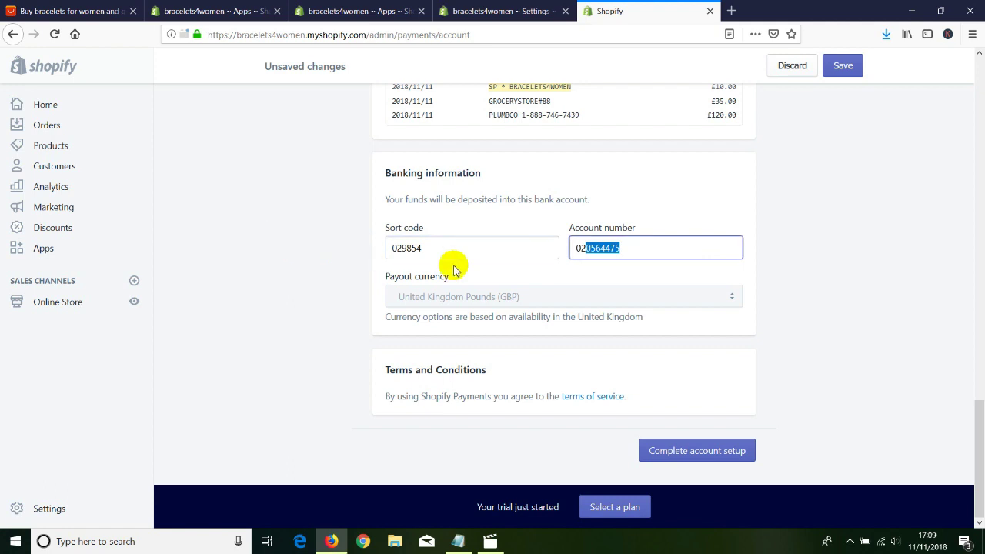
click(597, 254)
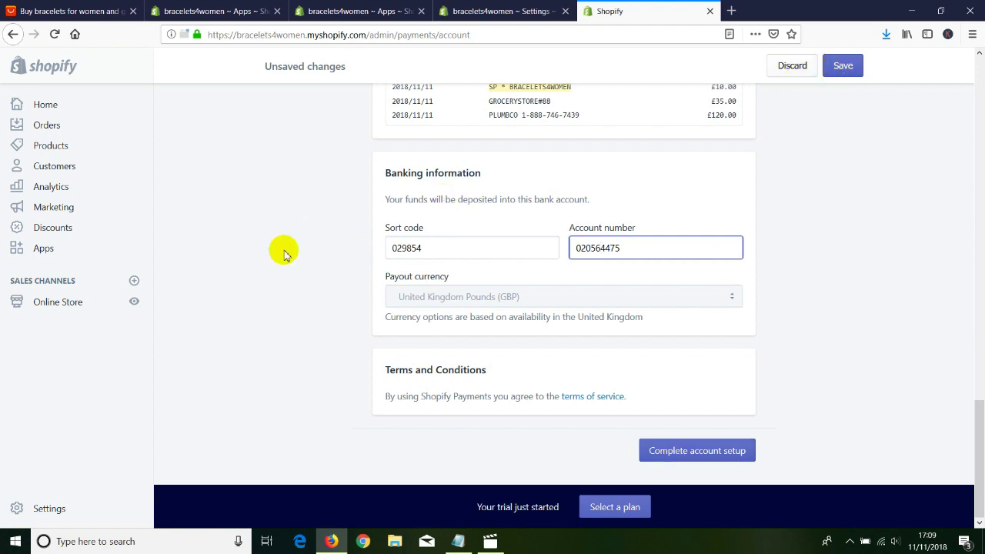
Cycle through the Apps and payments form tabs, ending on the bracelets4women Settings tab.
click(492, 12)
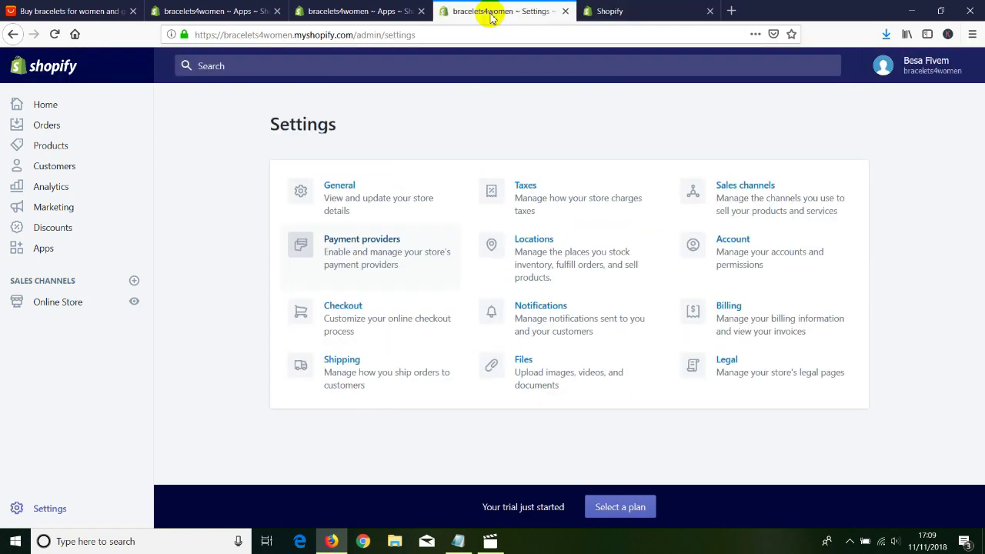
click(358, 10)
click(264, 9)
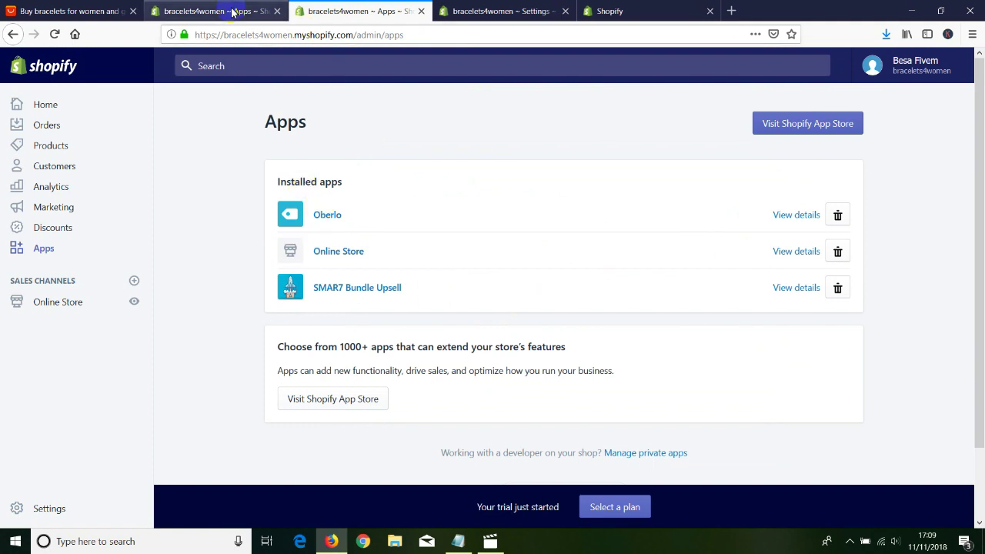
click(304, 9)
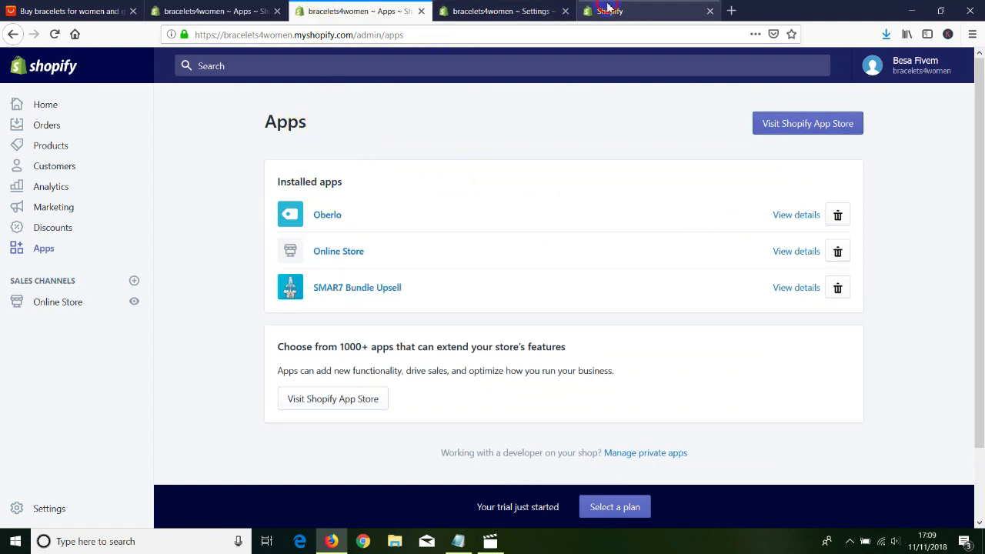
click(608, 10)
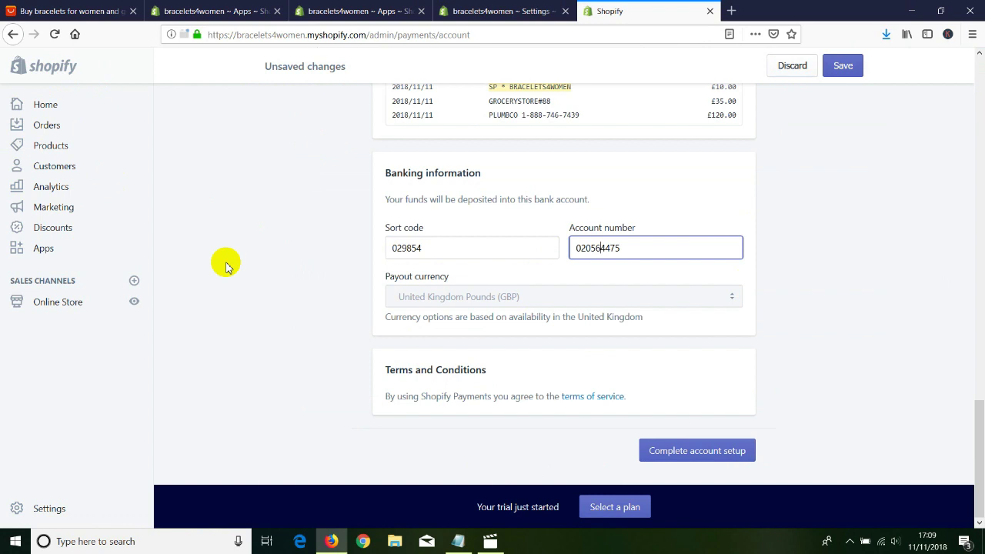
click(505, 5)
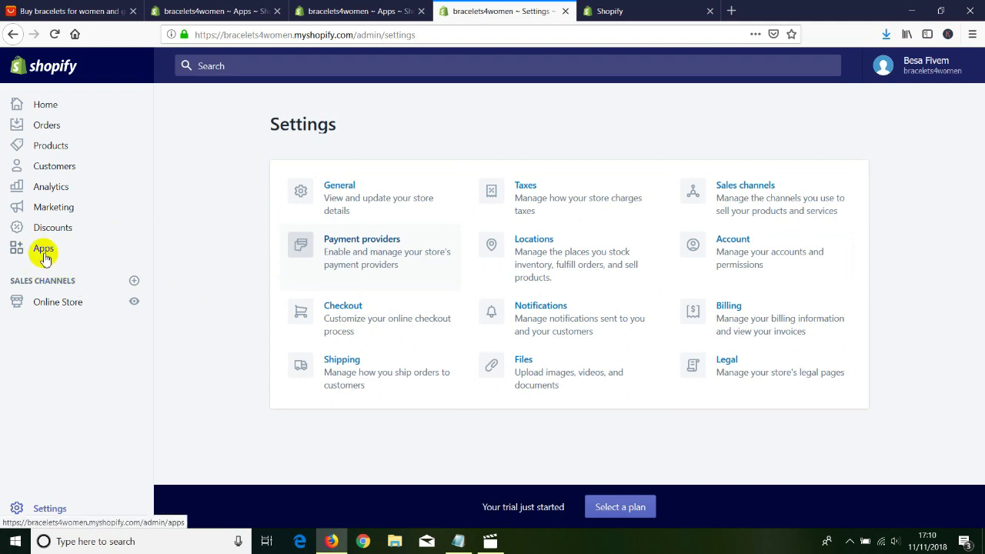
Show the installed apps Oberlo, Online Store and SMAR7 Bundle Upsell via the admin sidebar.
click(44, 254)
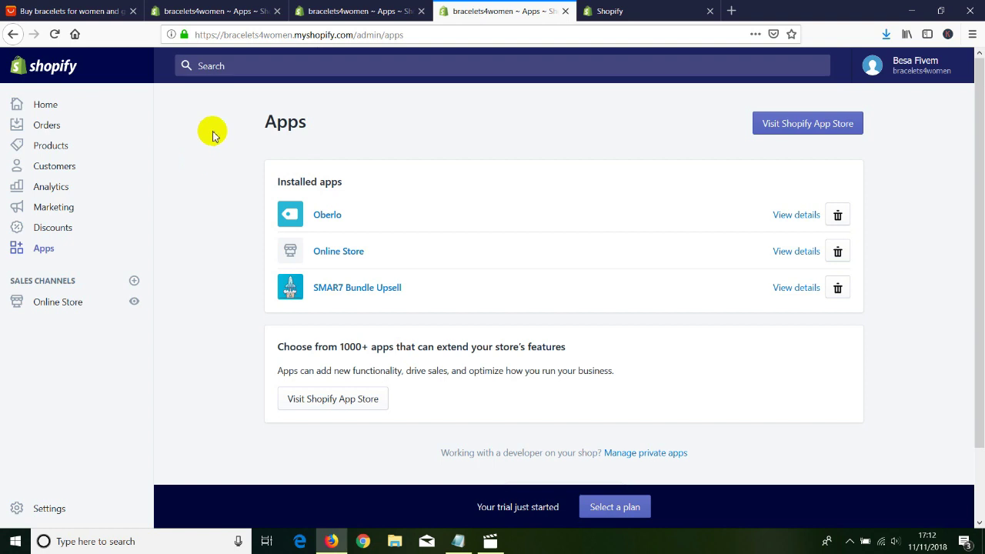
click(267, 122)
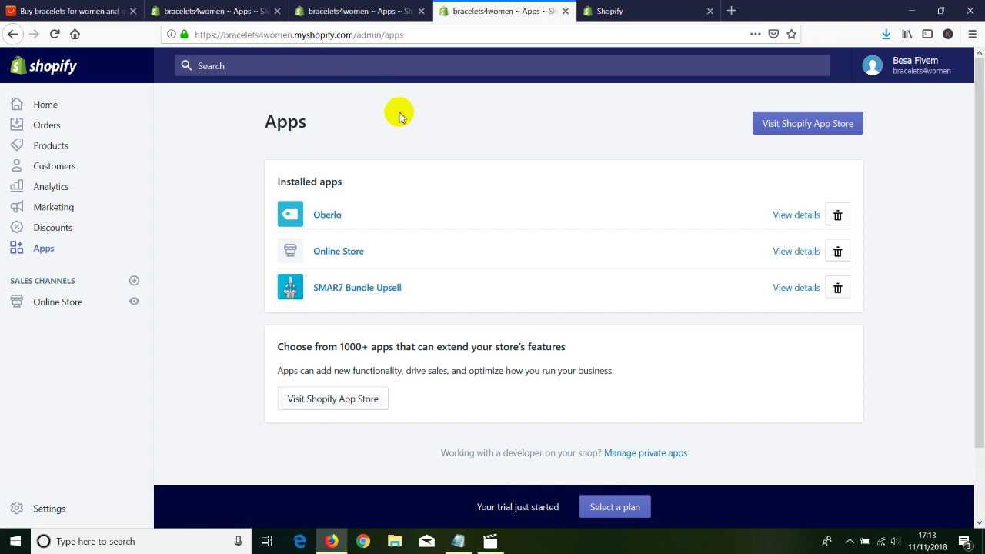
Load eBay UK in a new tab, go to Sell and sign in.
click(731, 11)
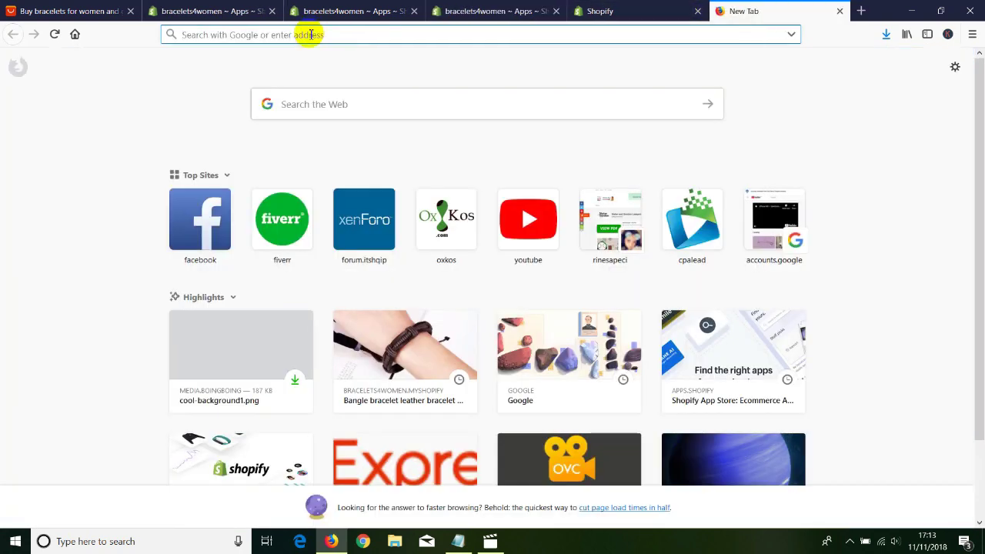
text(ebay)
key(Return)
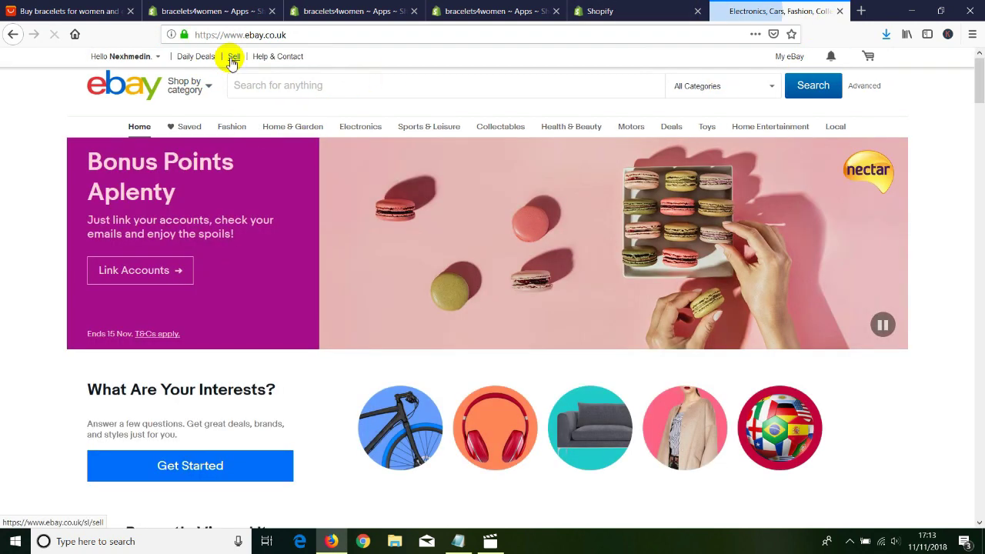
click(233, 59)
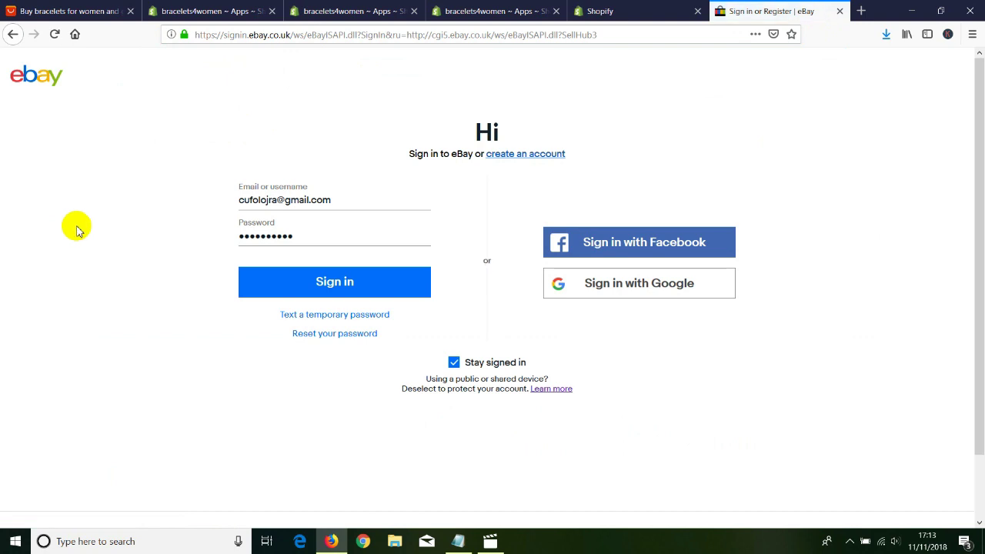
click(238, 274)
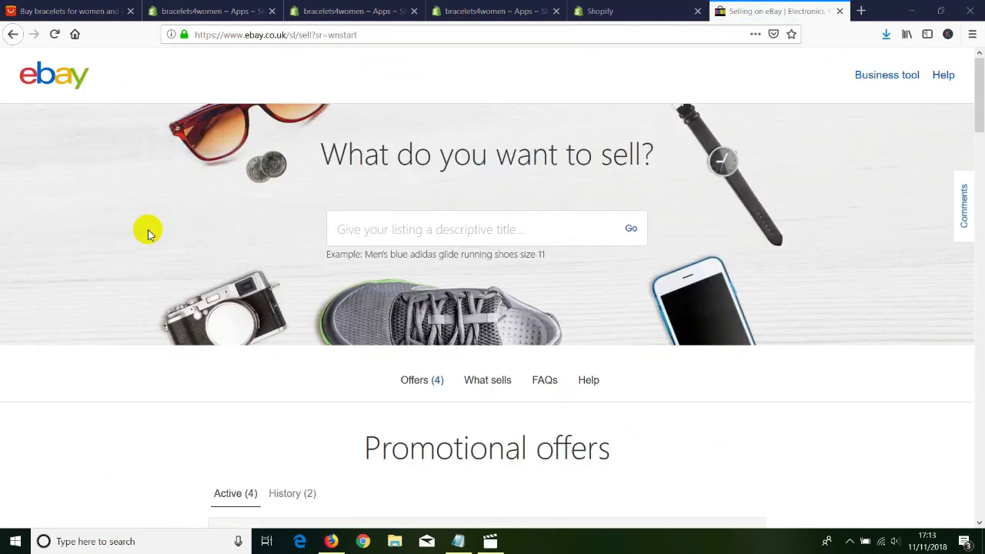
Select the empty listing title box on eBay's 'What do you want to sell?' page.
click(355, 231)
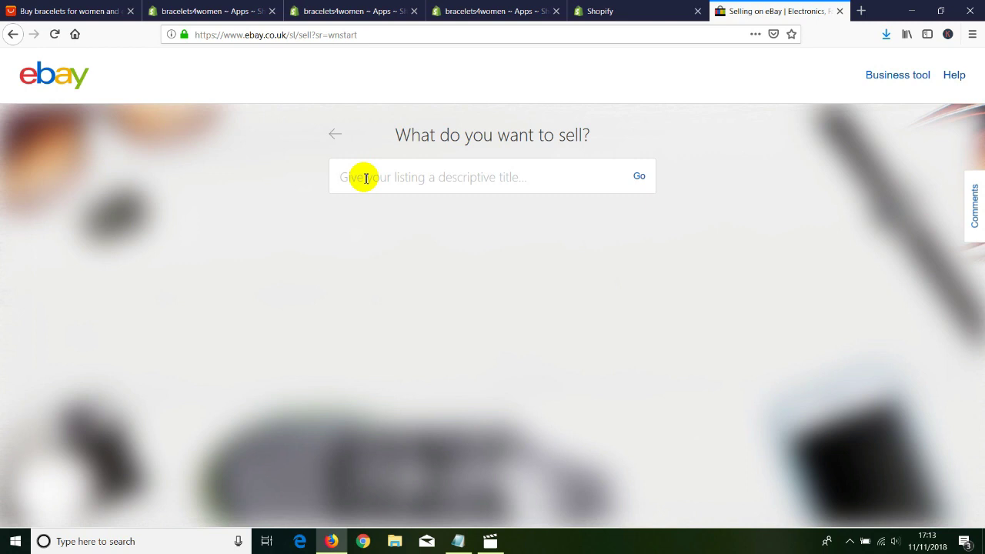
Compare the AliExpress bracelet results with eBay's title box, then return to the Shopify Payments setup.
click(66, 9)
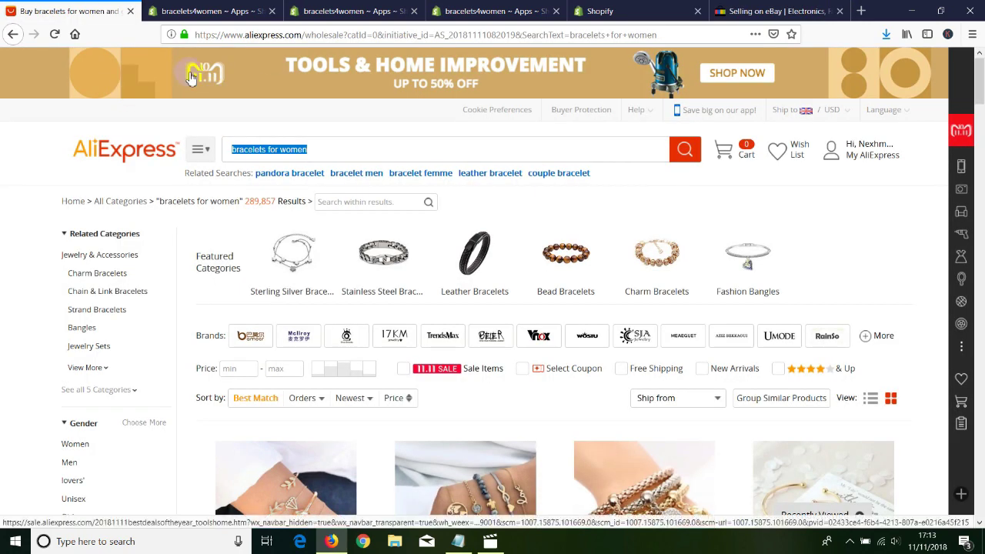
click(770, 11)
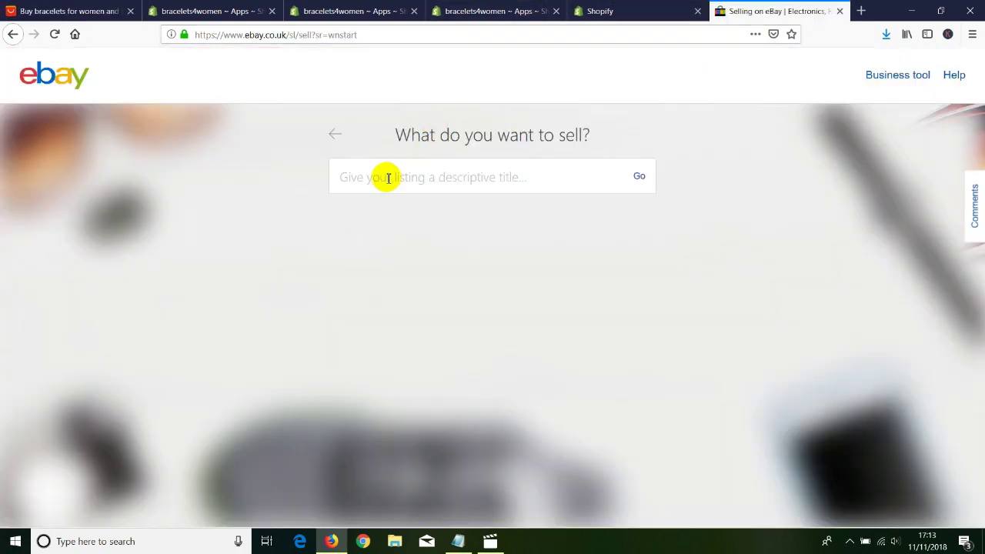
click(348, 185)
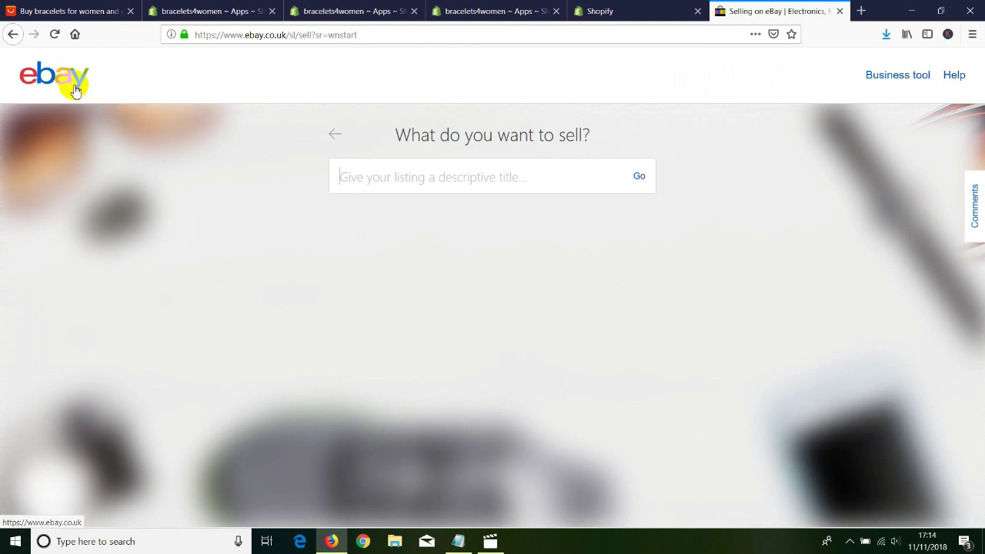
click(75, 11)
click(763, 10)
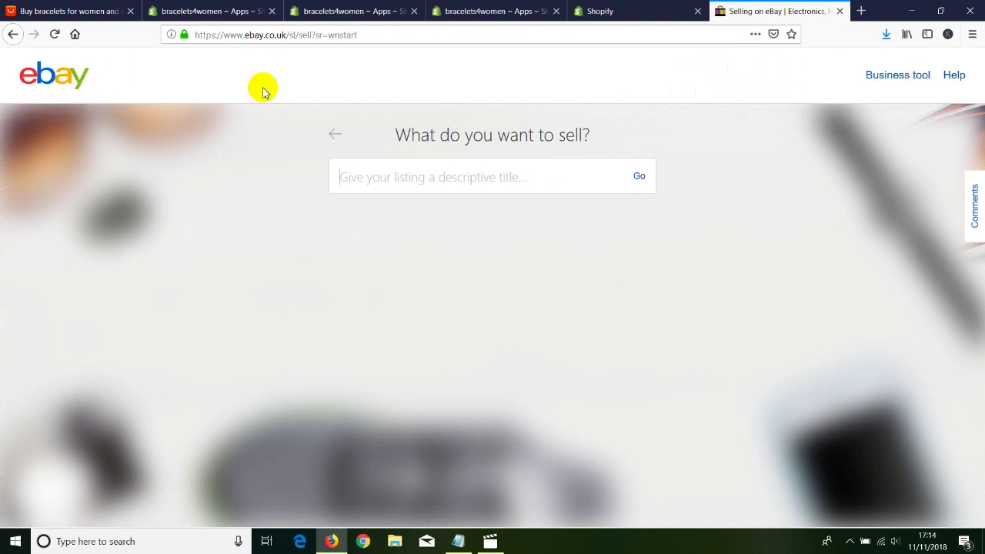
click(612, 13)
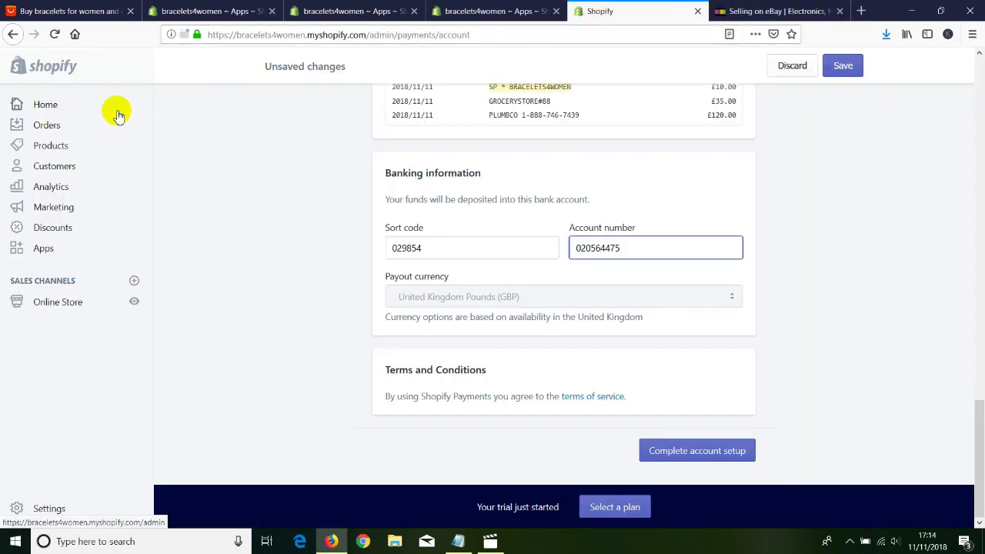